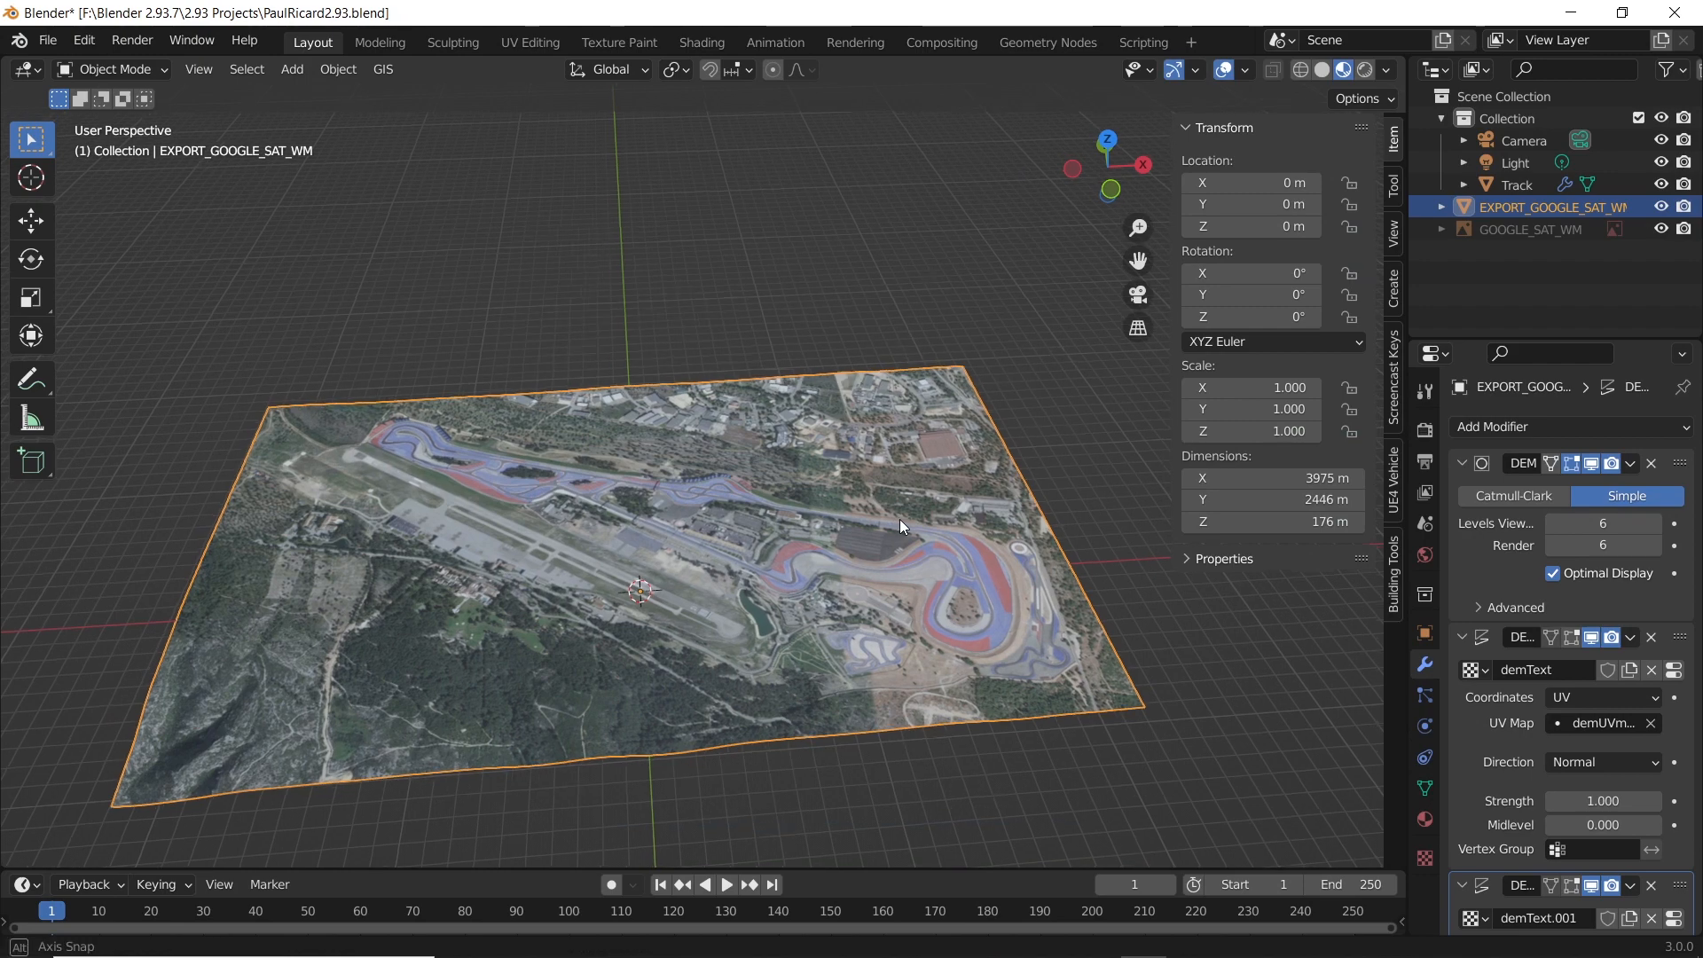
# - Open the Get elevation (SRTM) settings for the satellite terrain and choose the Marine-geo.org GMRT server
pyautogui.moveTo(890, 532); pyautogui.dragTo(842, 543, button='middle')
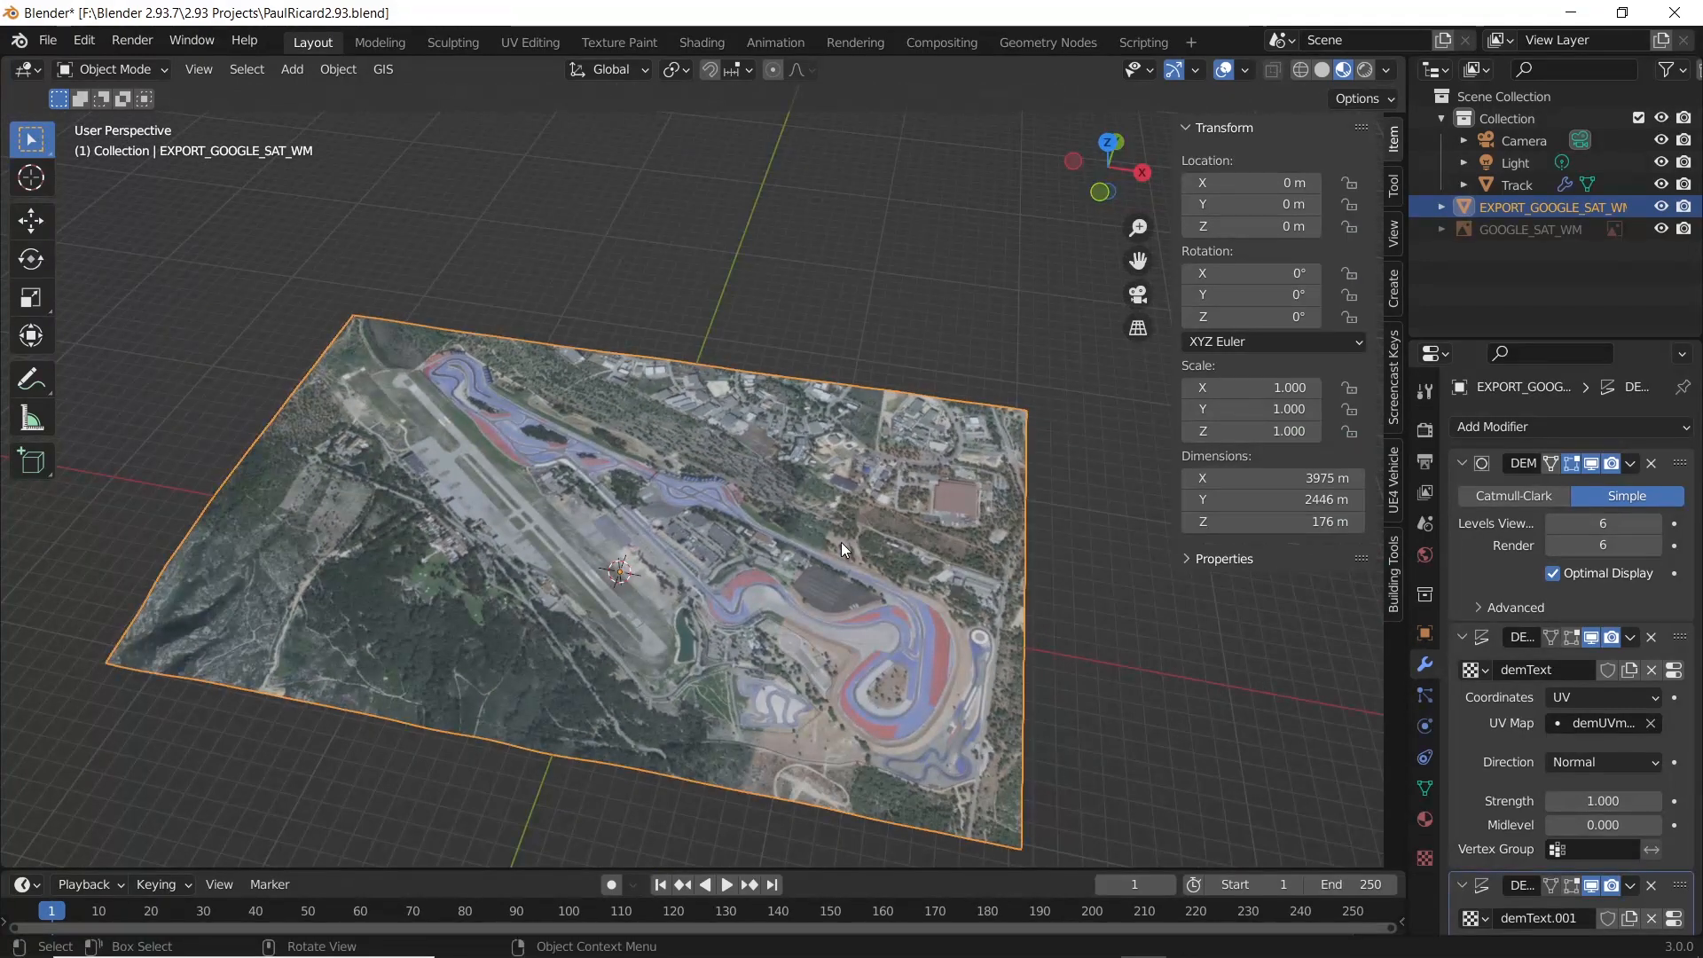
pyautogui.scroll(-1, 831, 546)
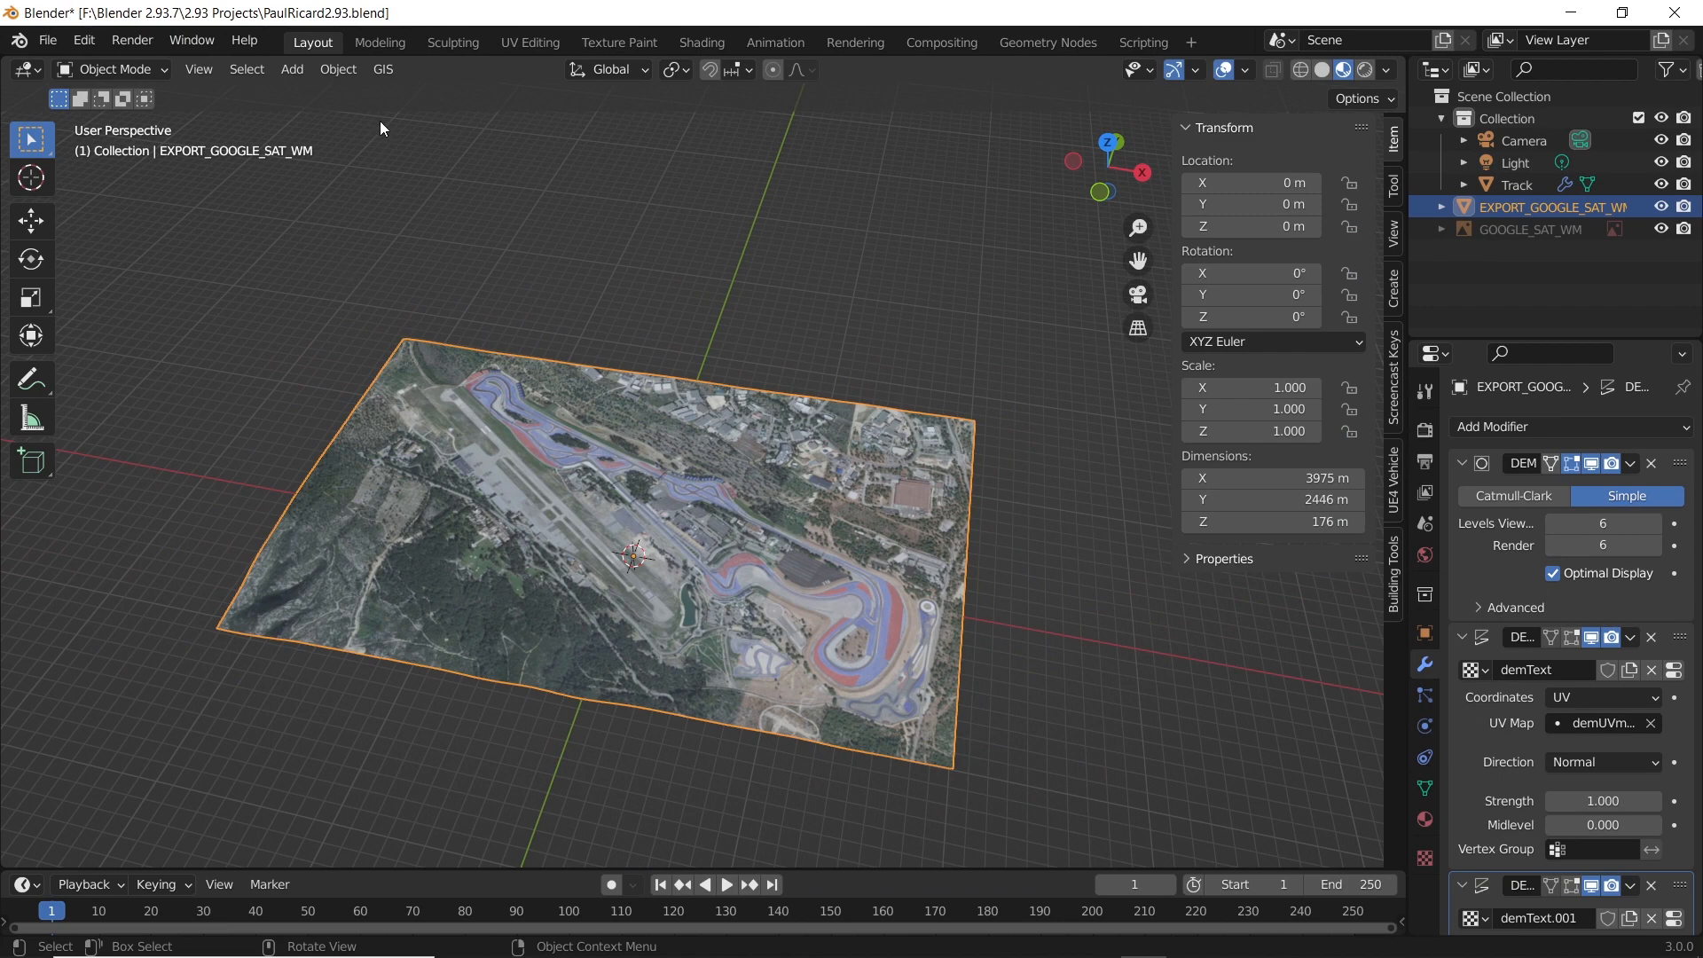
pyautogui.click(384, 69)
pyautogui.moveTo(444, 127)
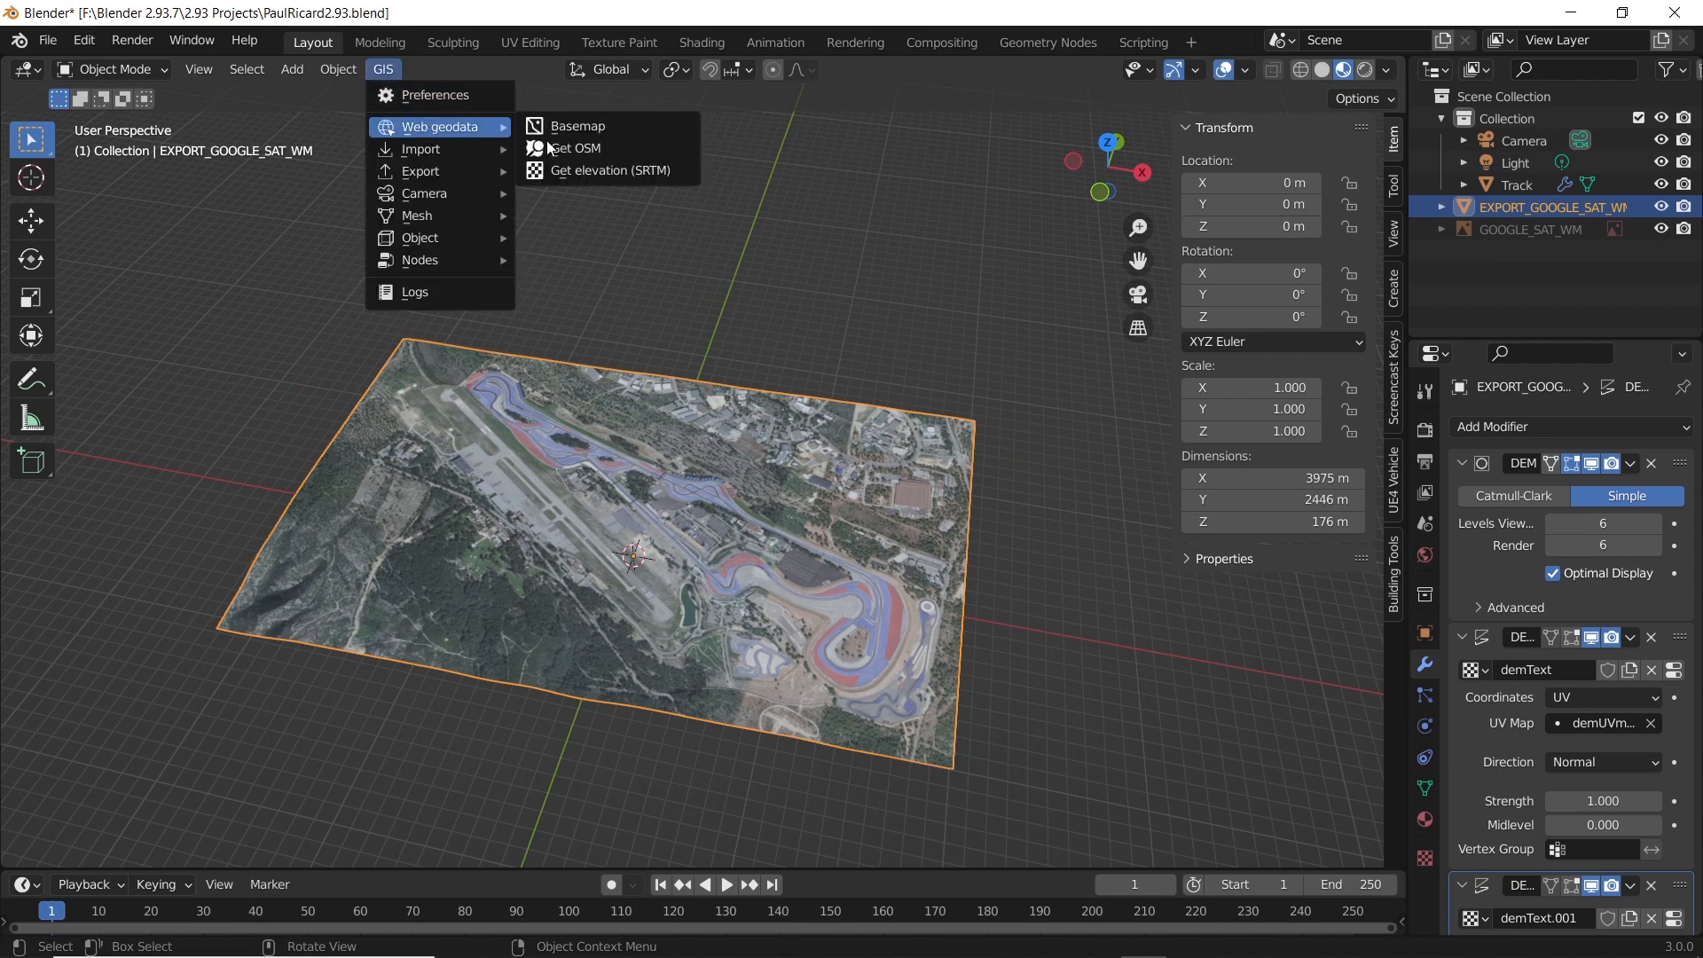
pyautogui.click(585, 174)
pyautogui.click(694, 215)
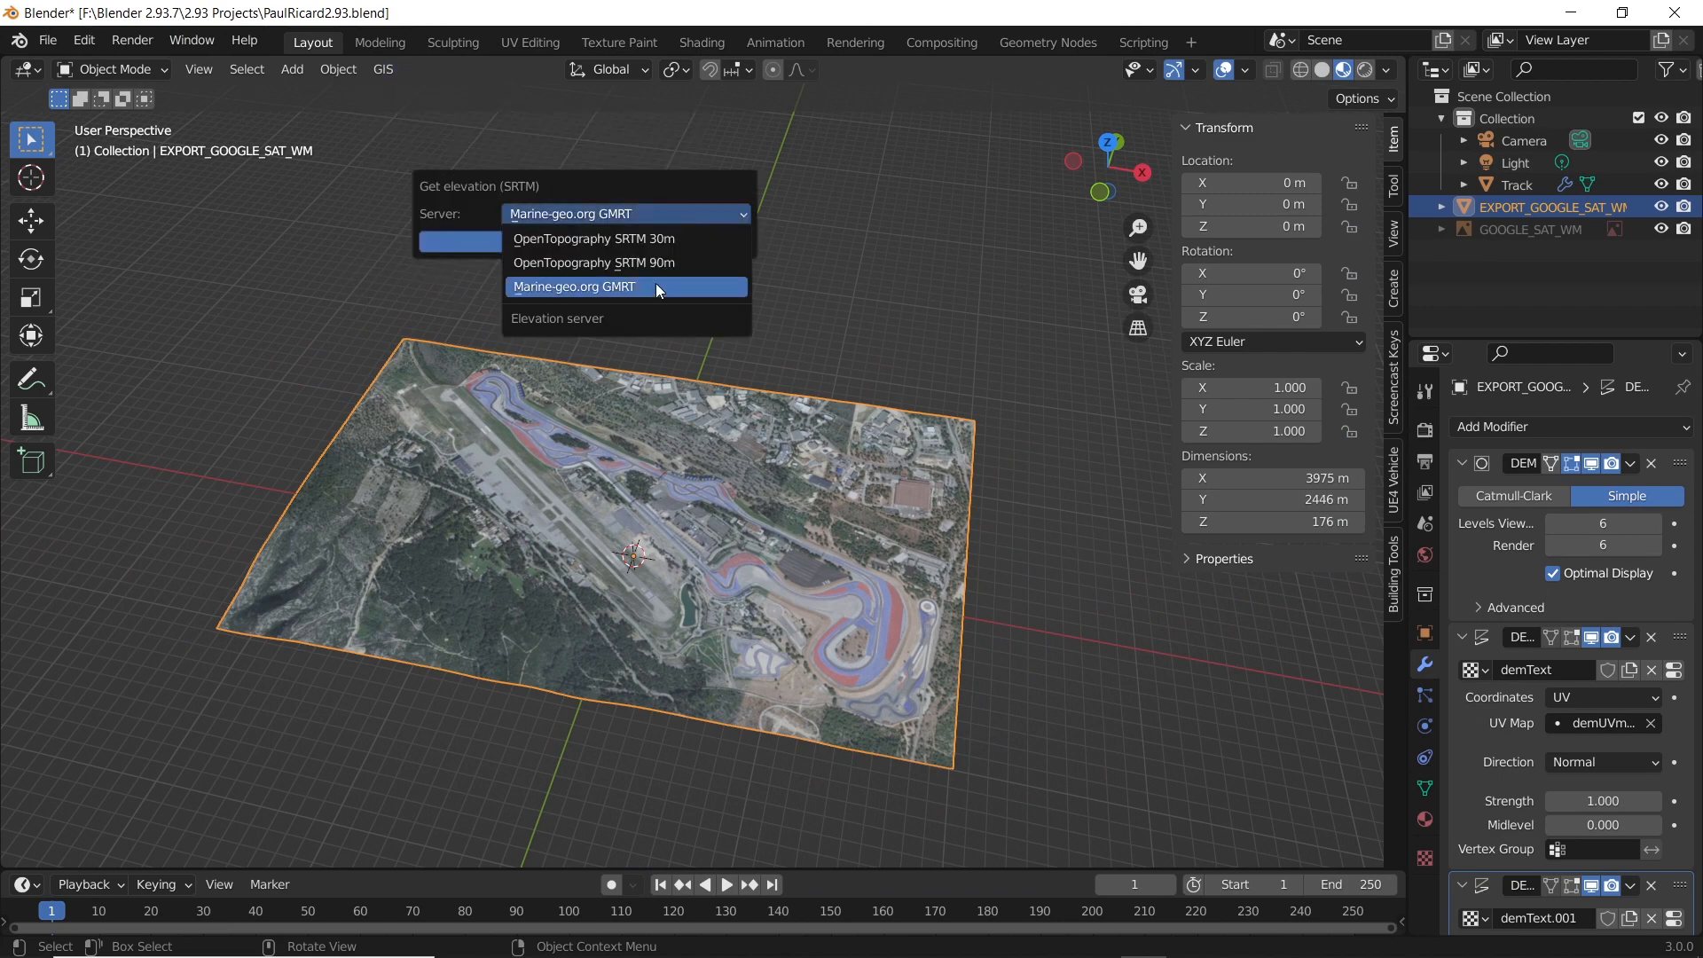
pyautogui.click(632, 286)
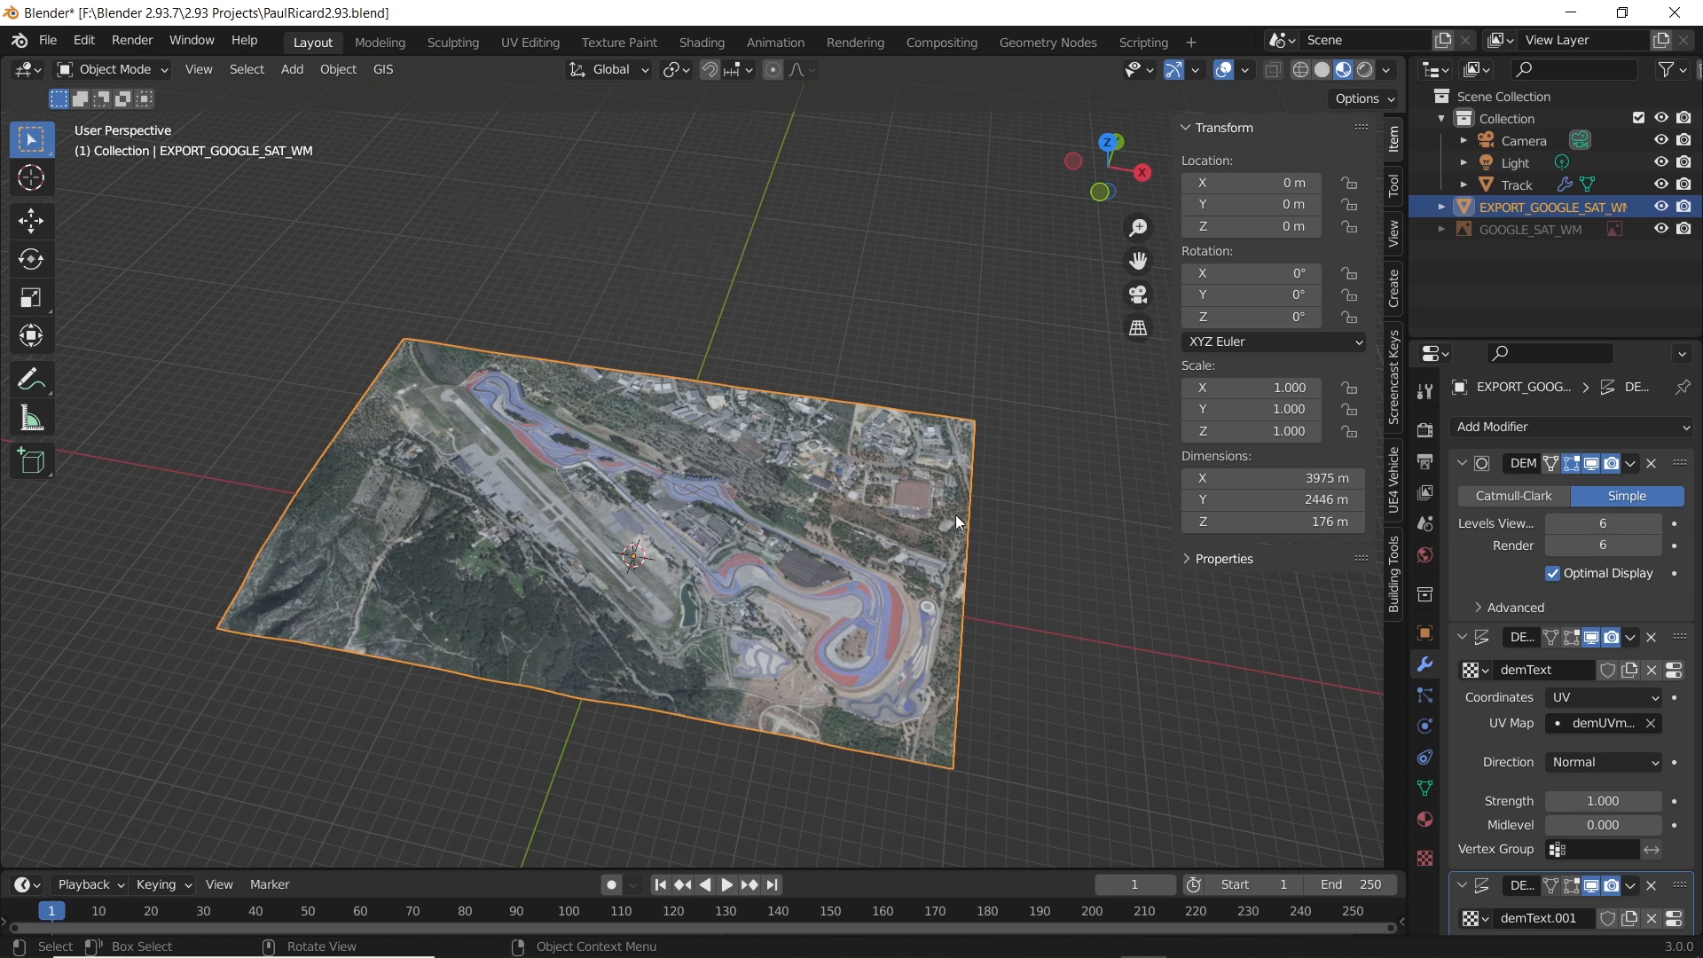
# - Raise the Track object straight up along Z by about 459 m so it lies above the terrain
pyautogui.click(1521, 184)
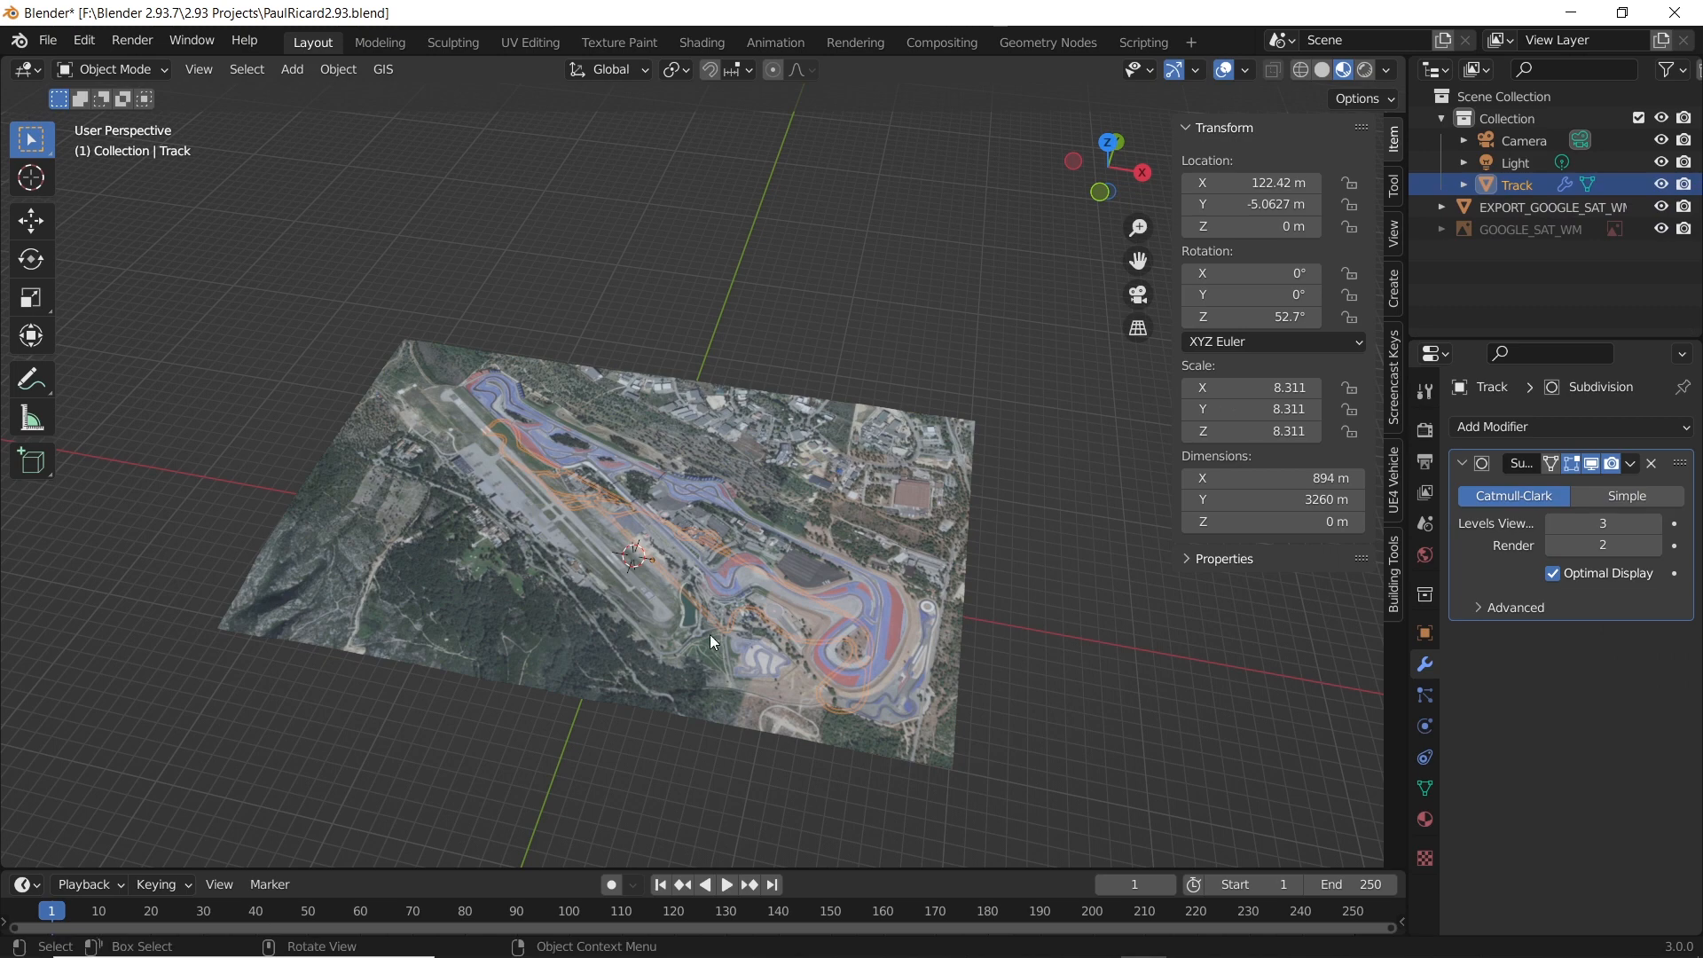
pyautogui.moveTo(715, 641); pyautogui.dragTo(755, 641, button='middle')
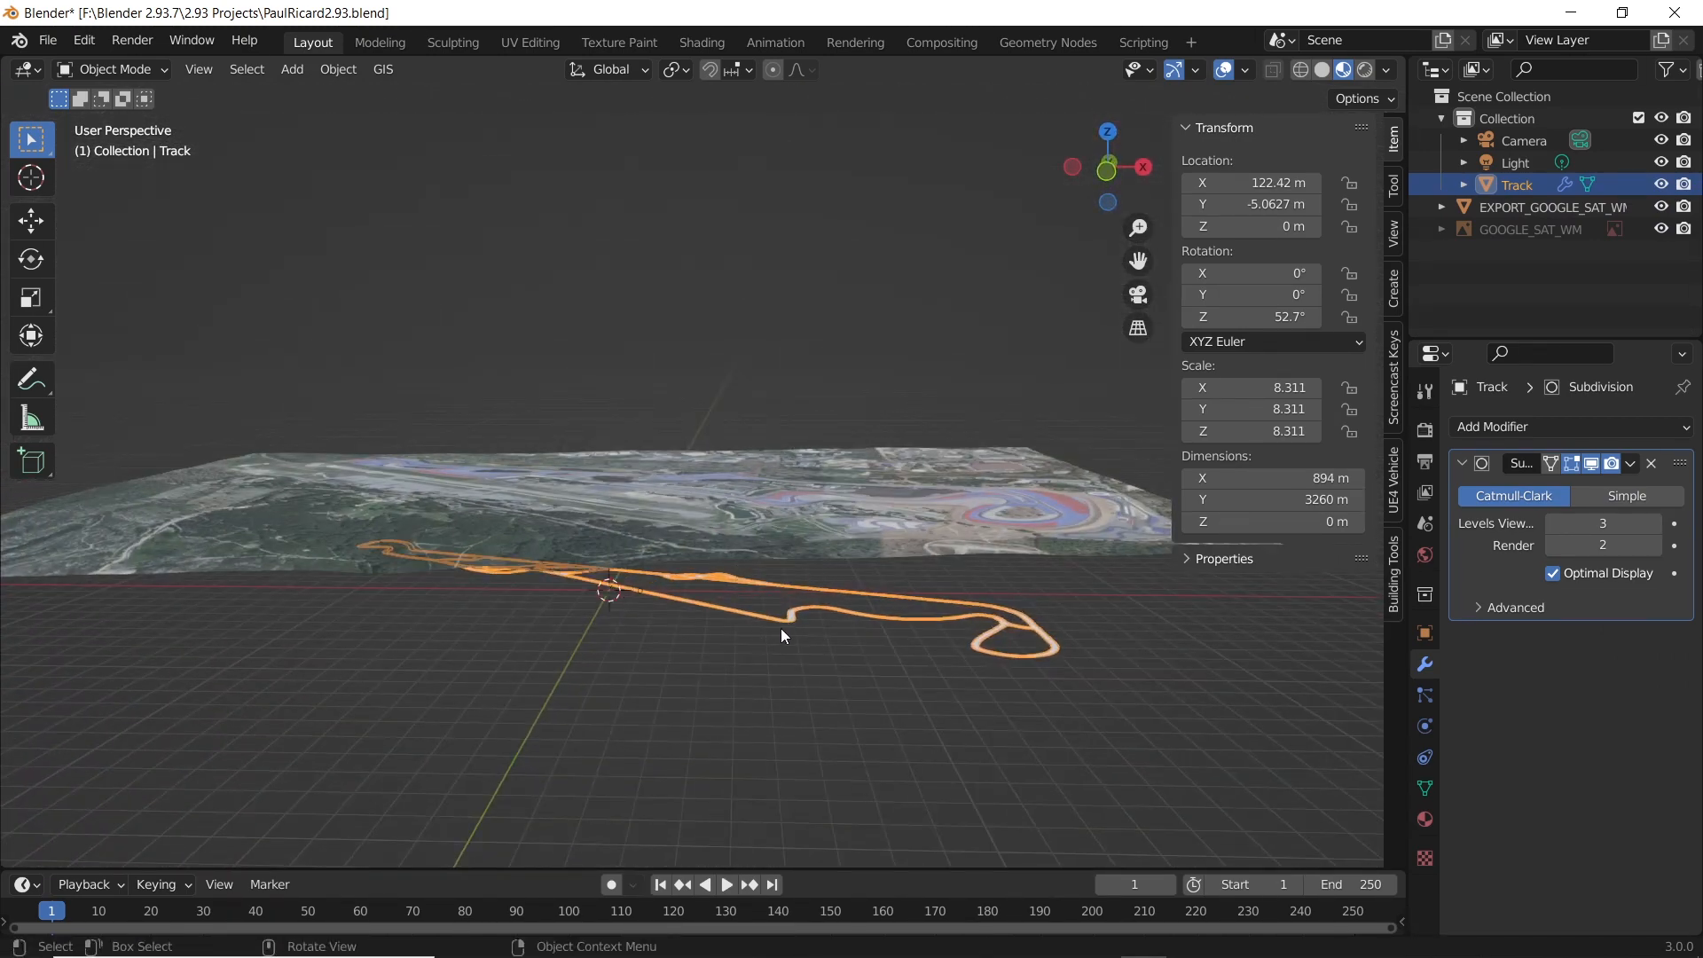
pyautogui.moveTo(771, 640); pyautogui.dragTo(728, 648, button='middle')
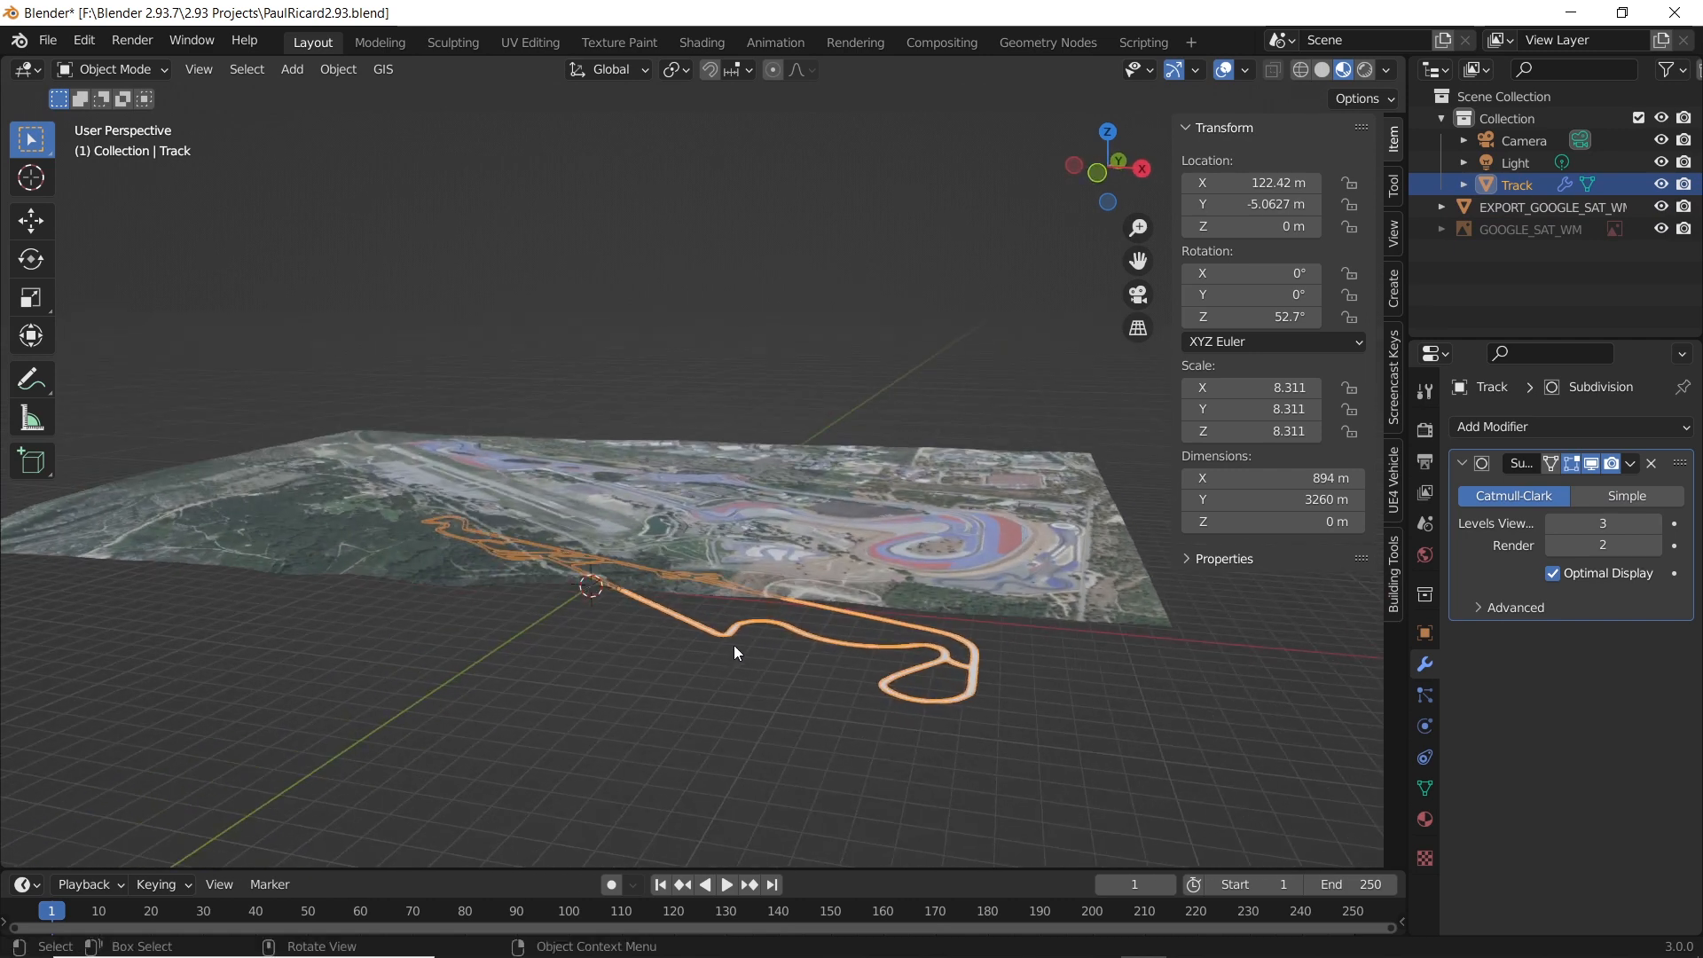
pyautogui.press('g')
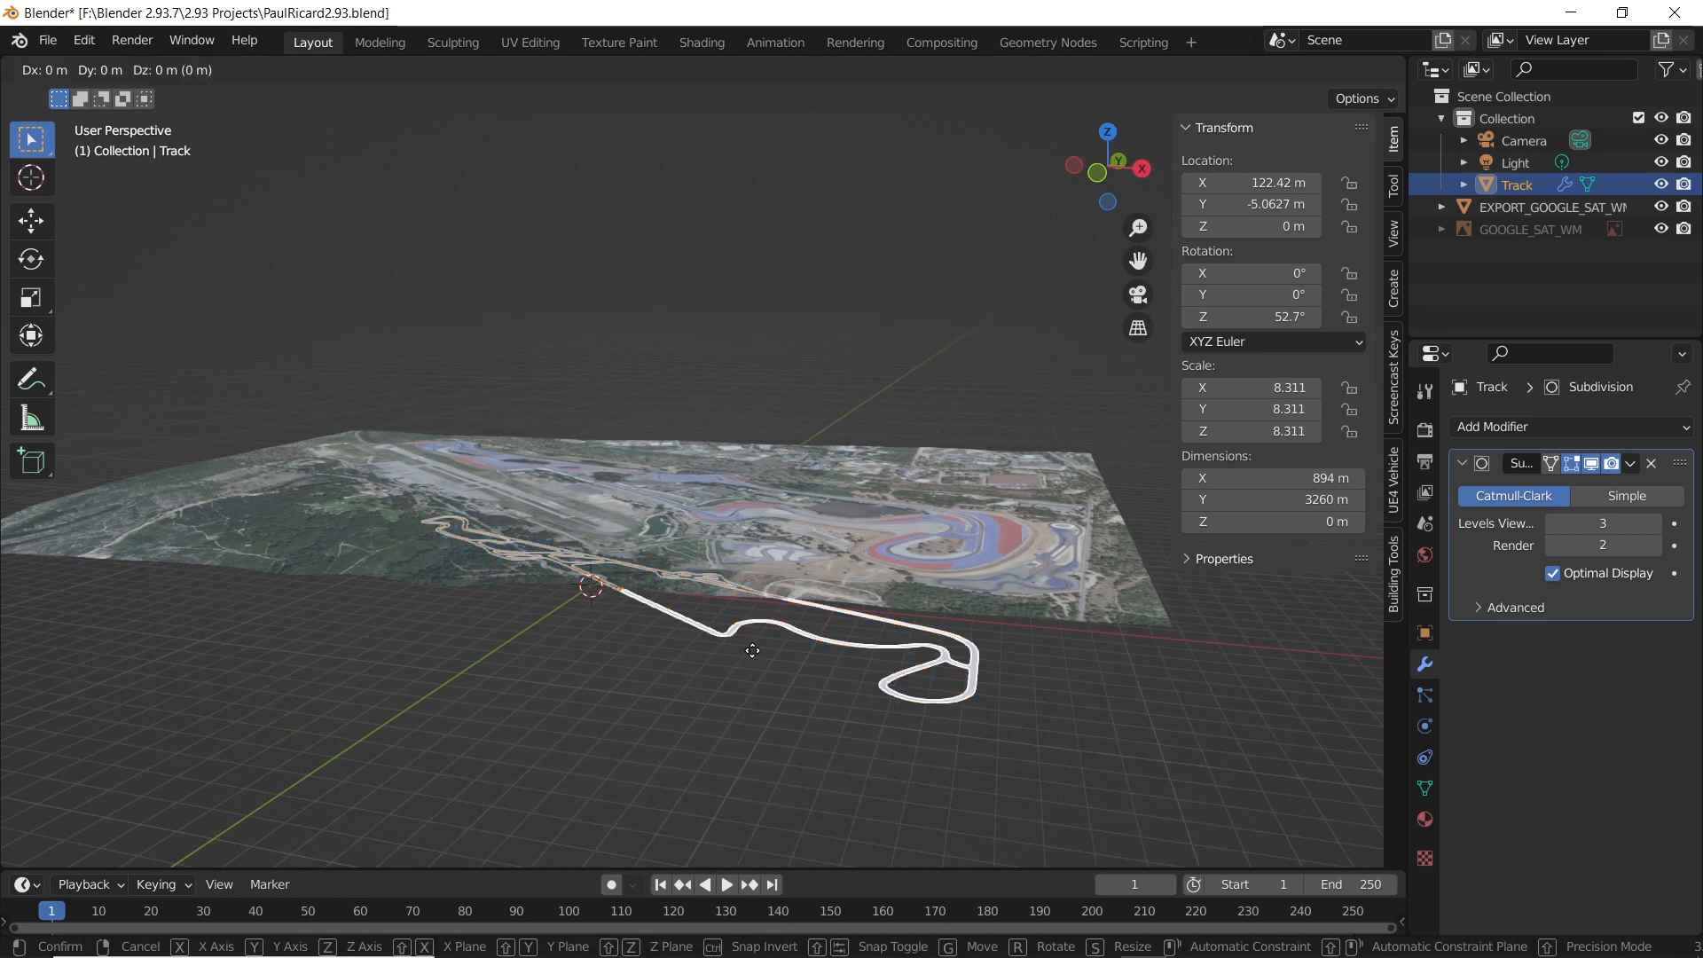
pyautogui.press('z')
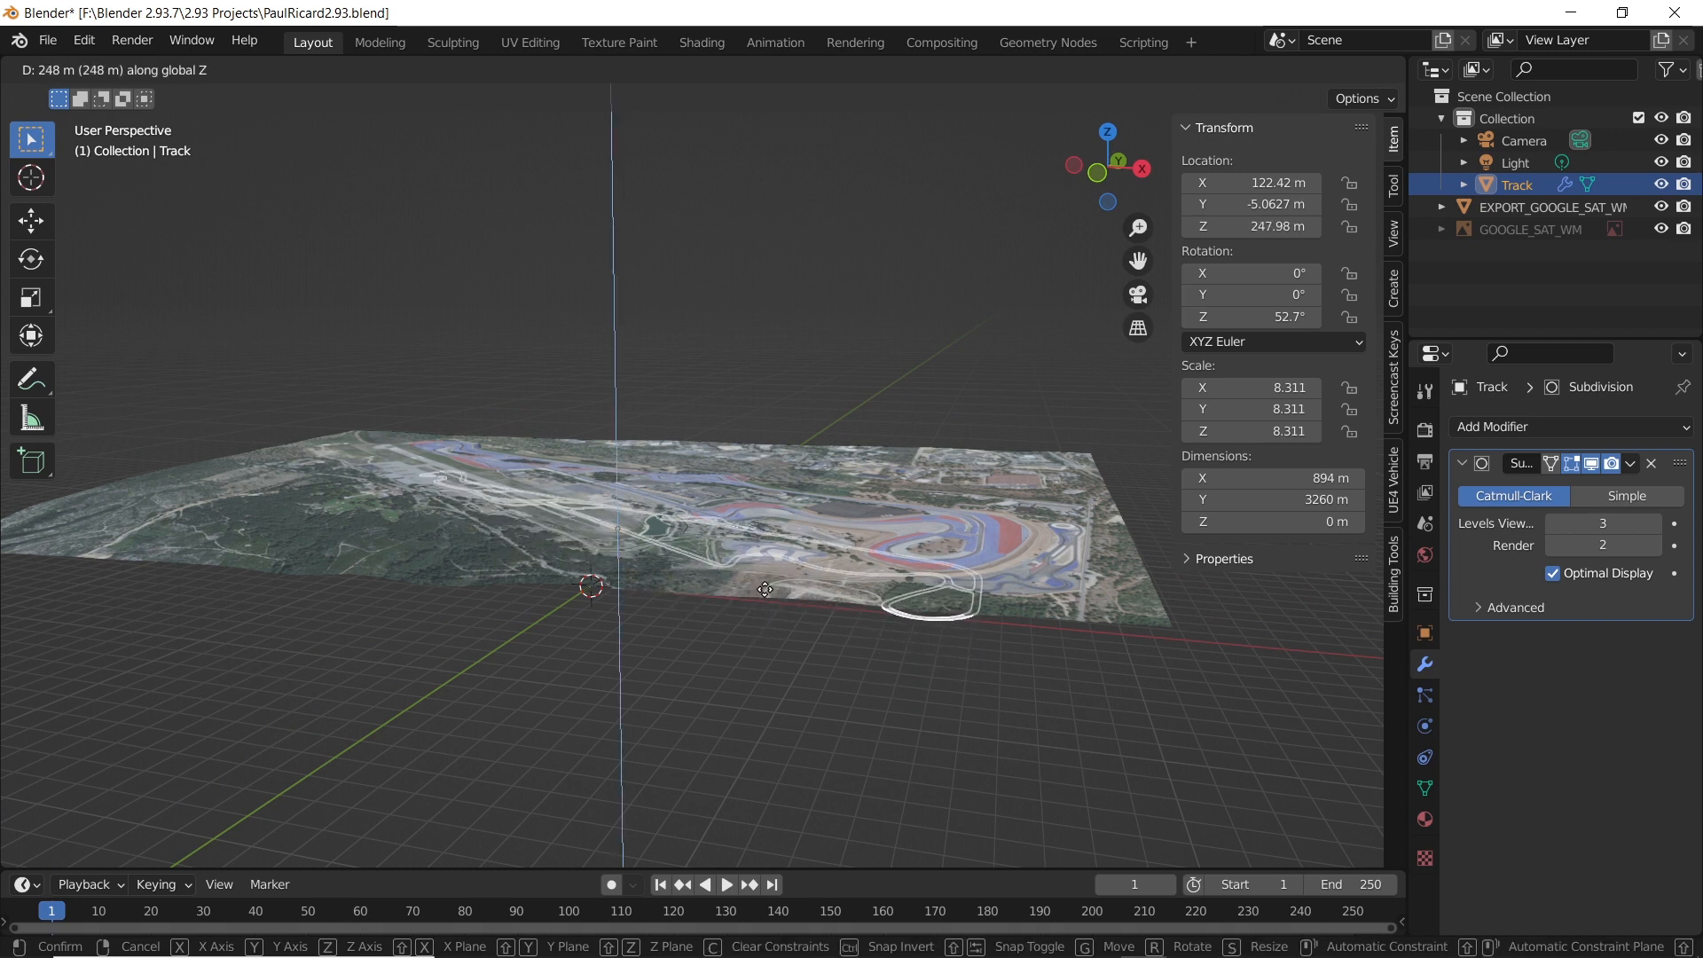
pyautogui.click(779, 538)
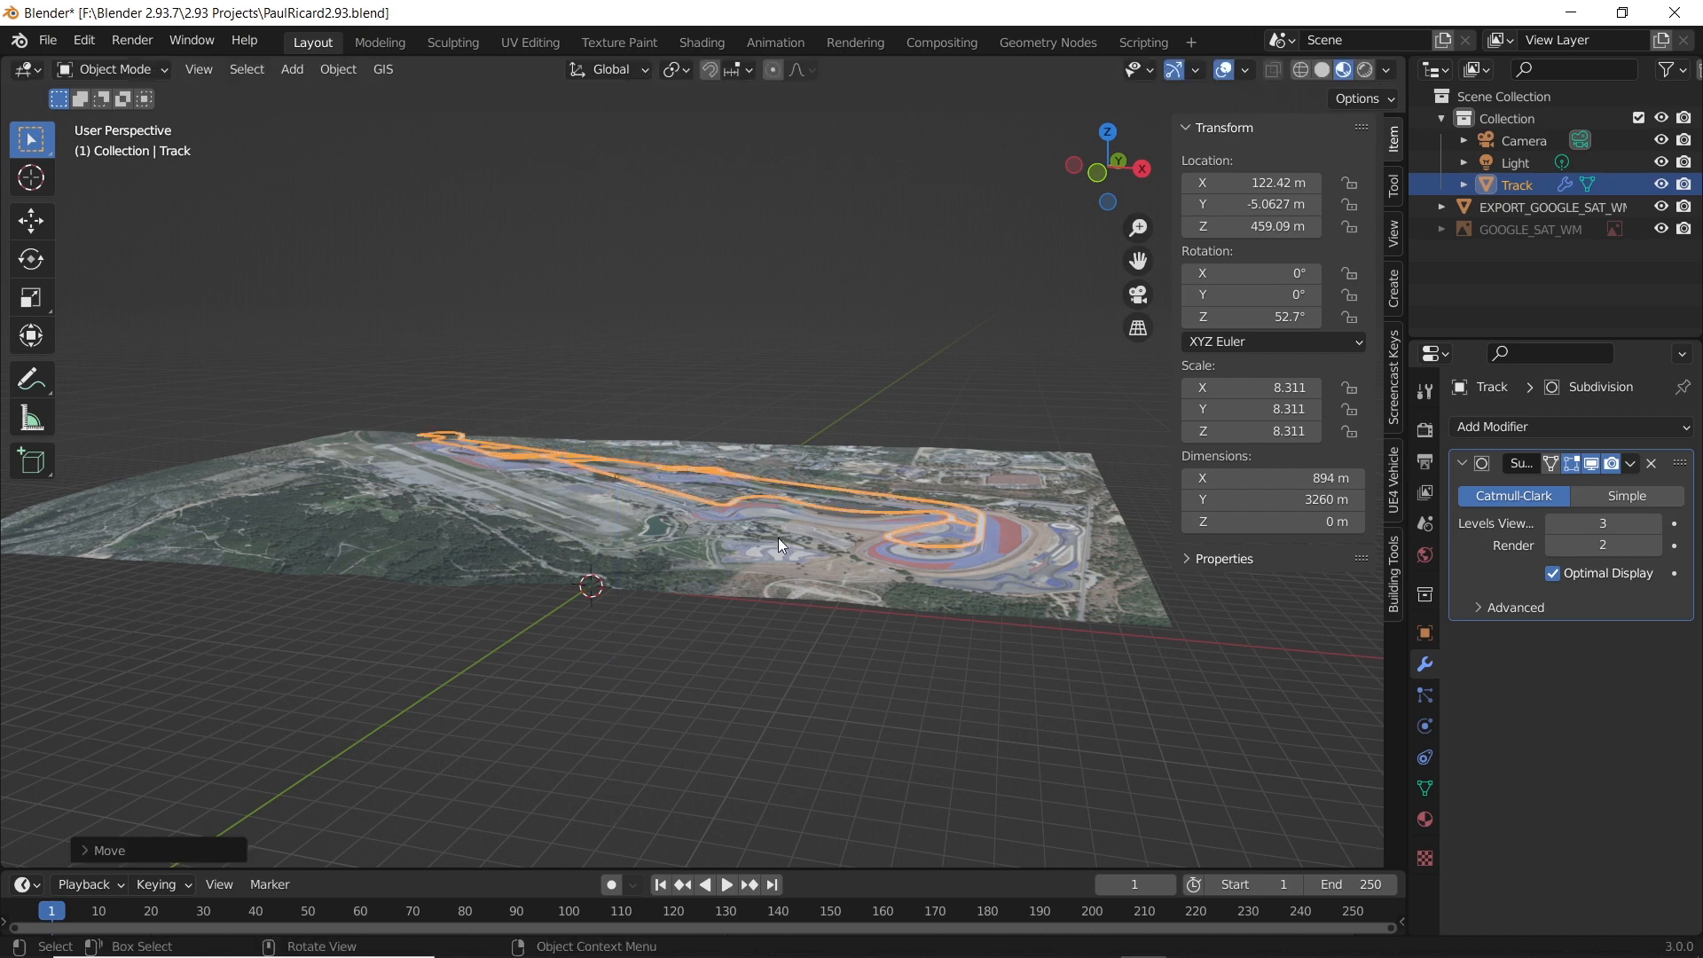
# - Add a Shrinkwrap modifier to the Track with the satellite terrain mesh as its target
pyautogui.moveTo(663, 557); pyautogui.dragTo(662, 627, button='middle')
pyautogui.click(1581, 424)
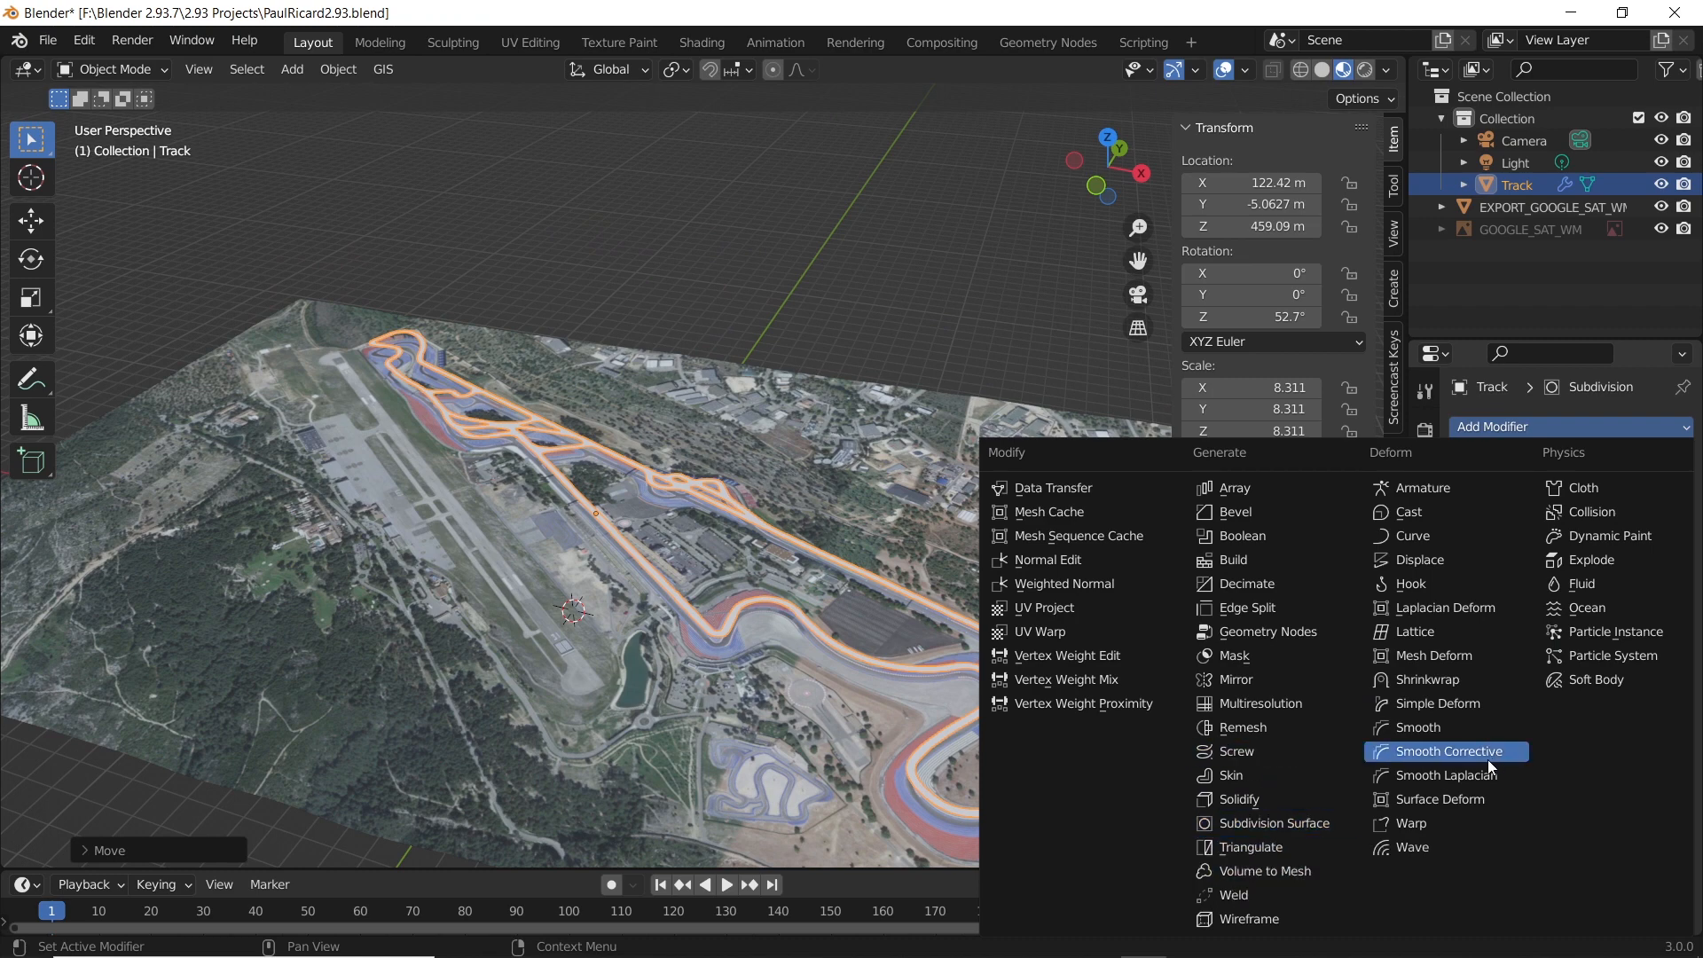
pyautogui.click(1464, 681)
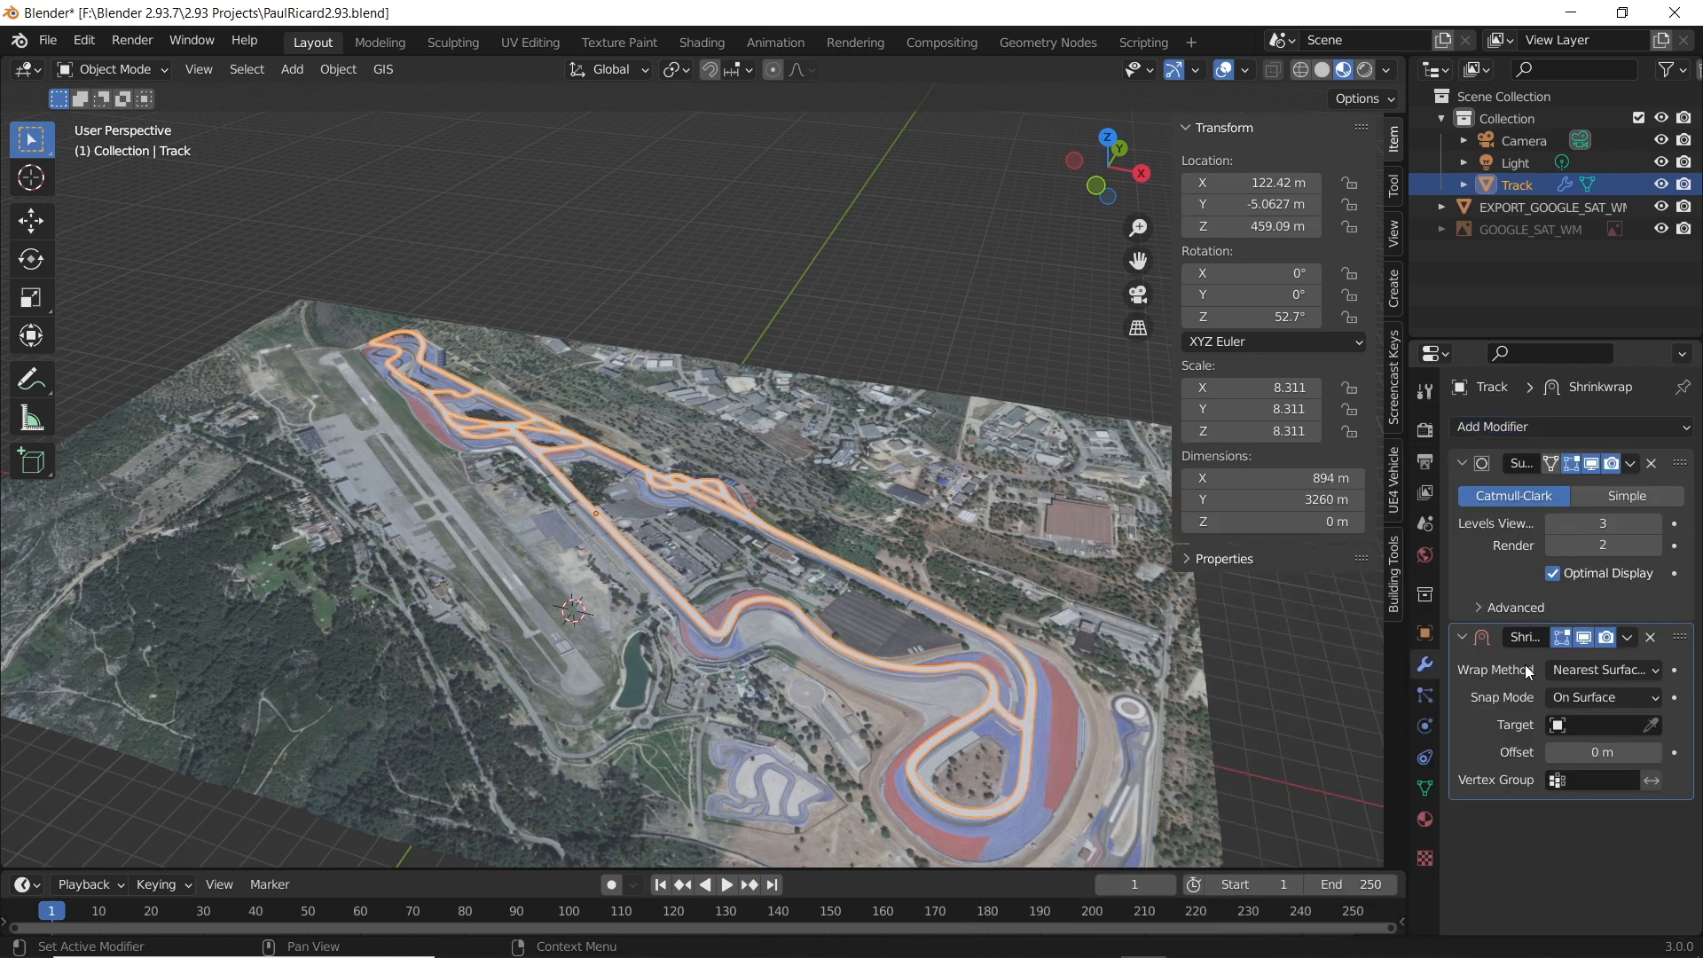
pyautogui.click(1654, 726)
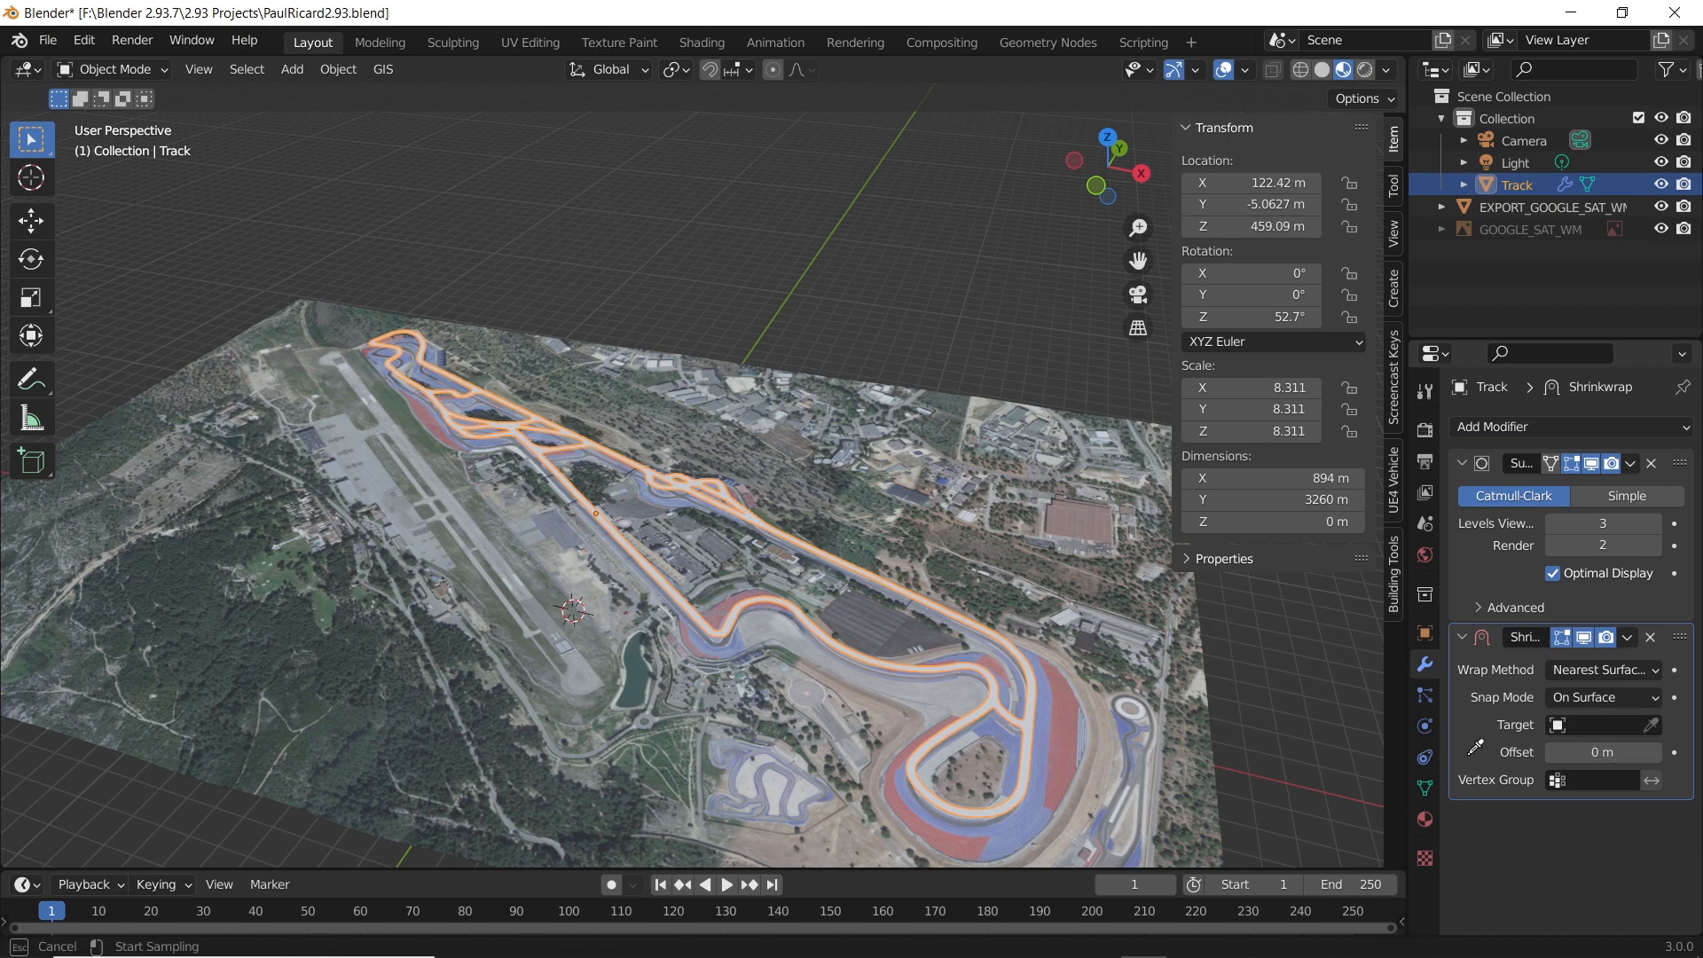
pyautogui.click(625, 729)
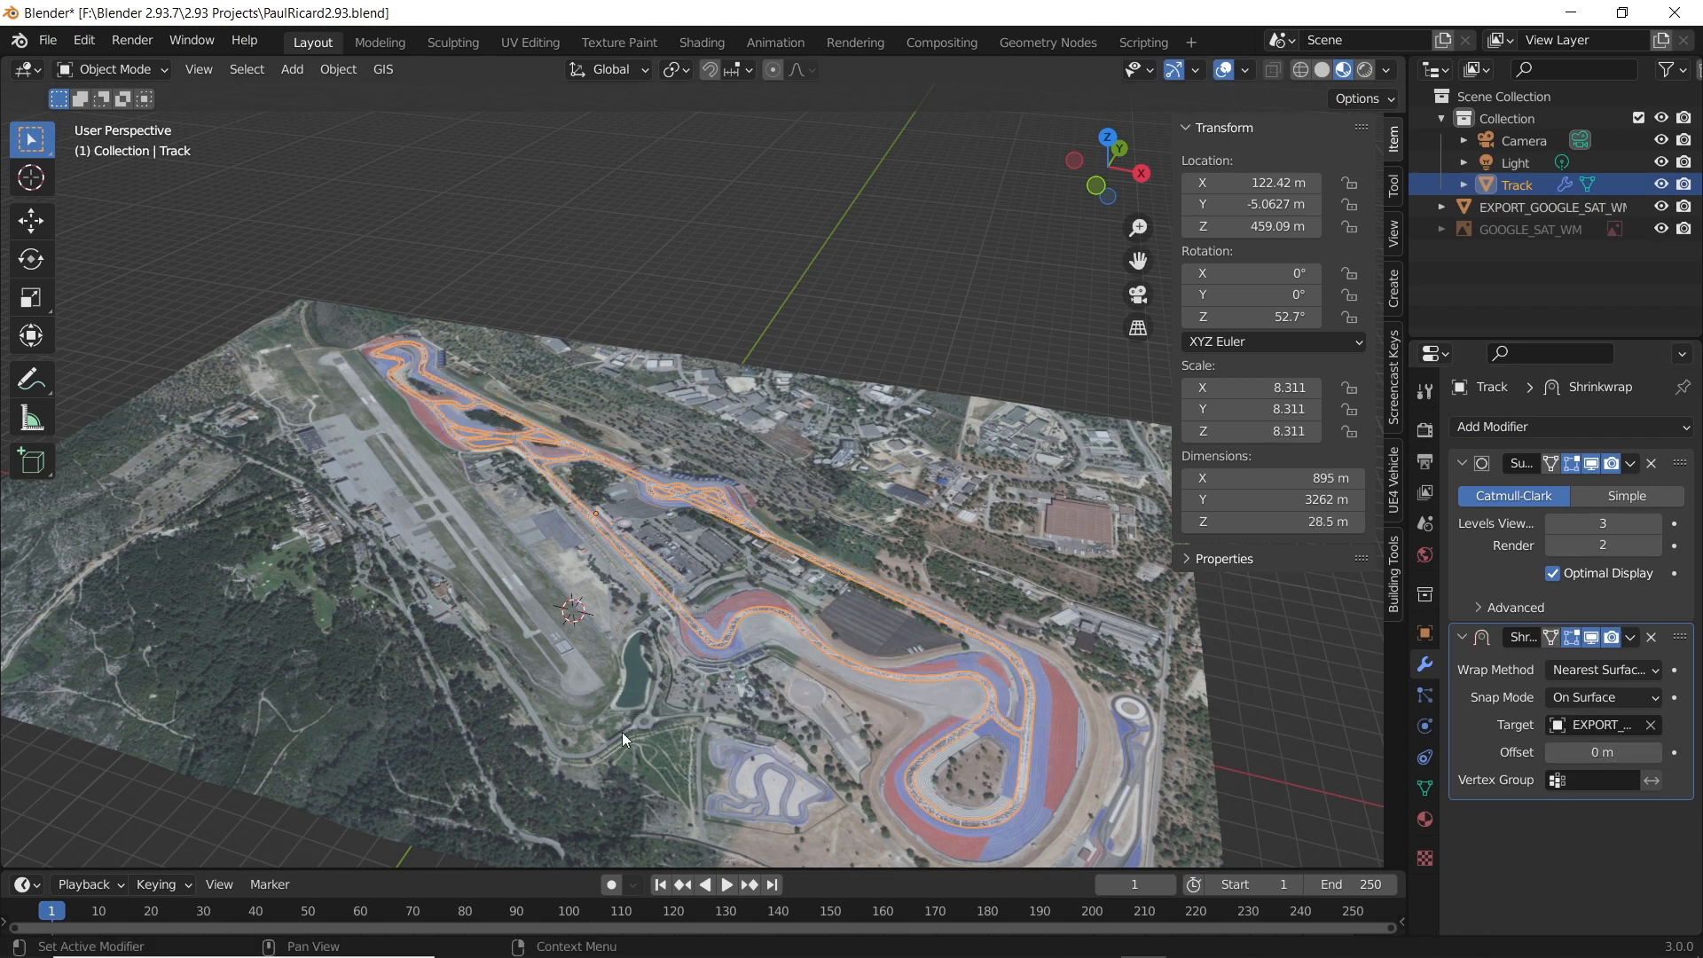
# - Apply the Track's Shrinkwrap modifier
pyautogui.scroll(5, 556, 694)
pyautogui.moveTo(541, 698); pyautogui.dragTo(871, 559, button='middle')
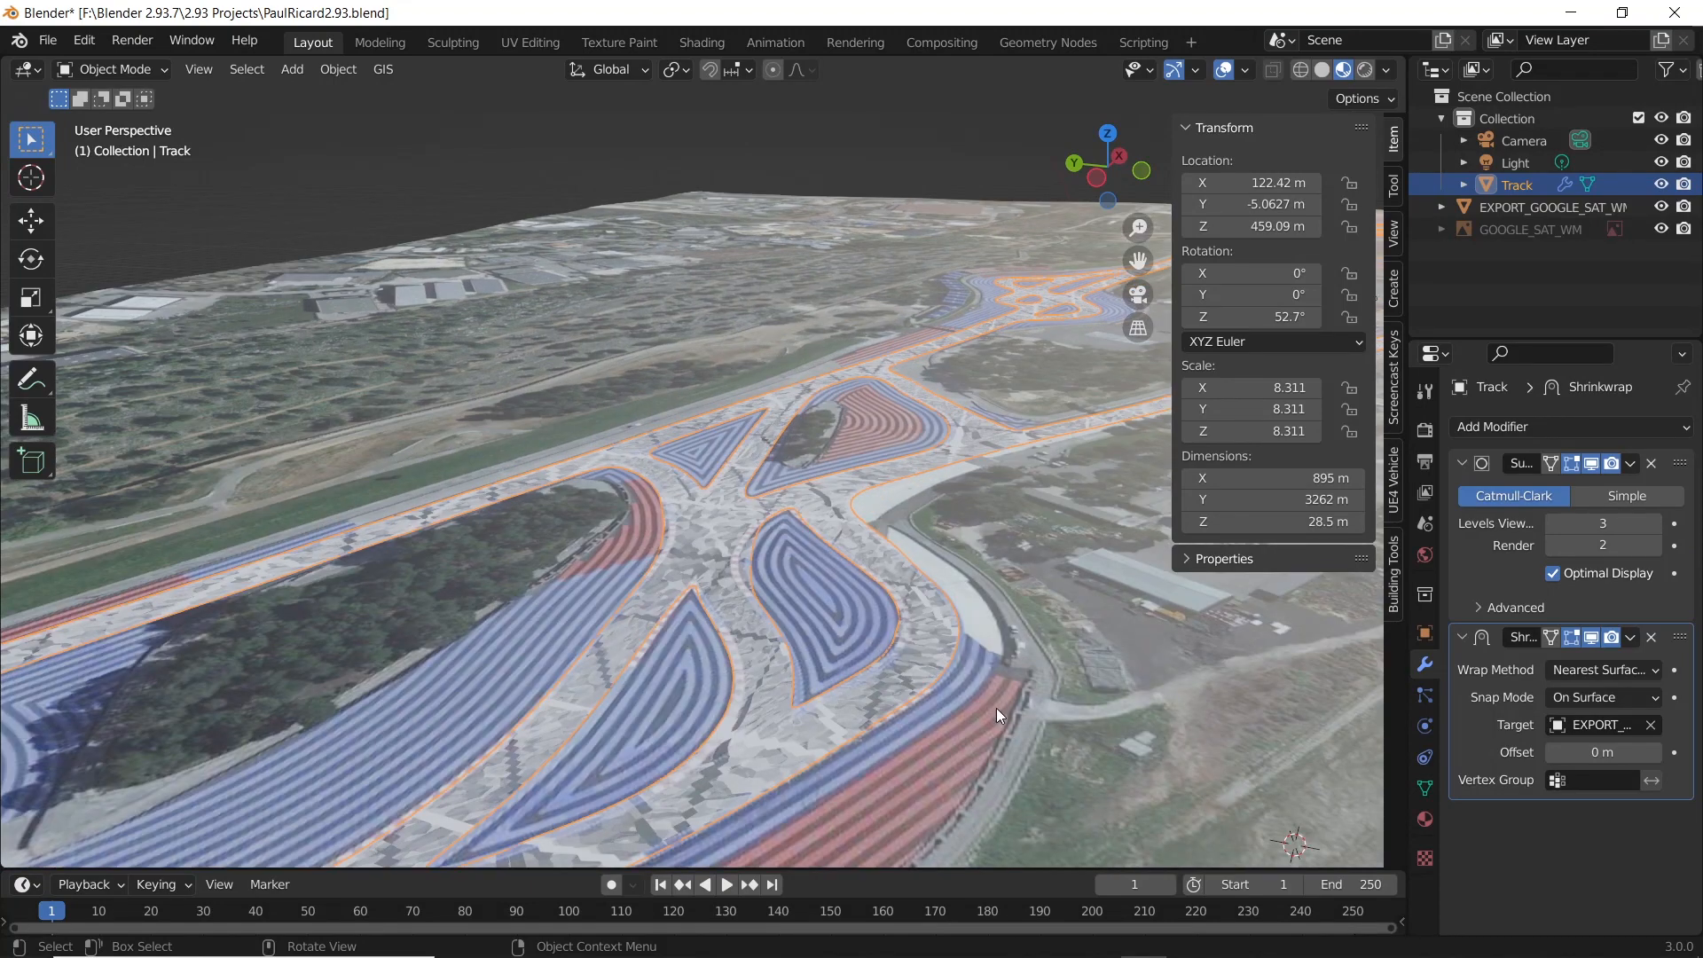
pyautogui.click(1631, 637)
pyautogui.click(1563, 663)
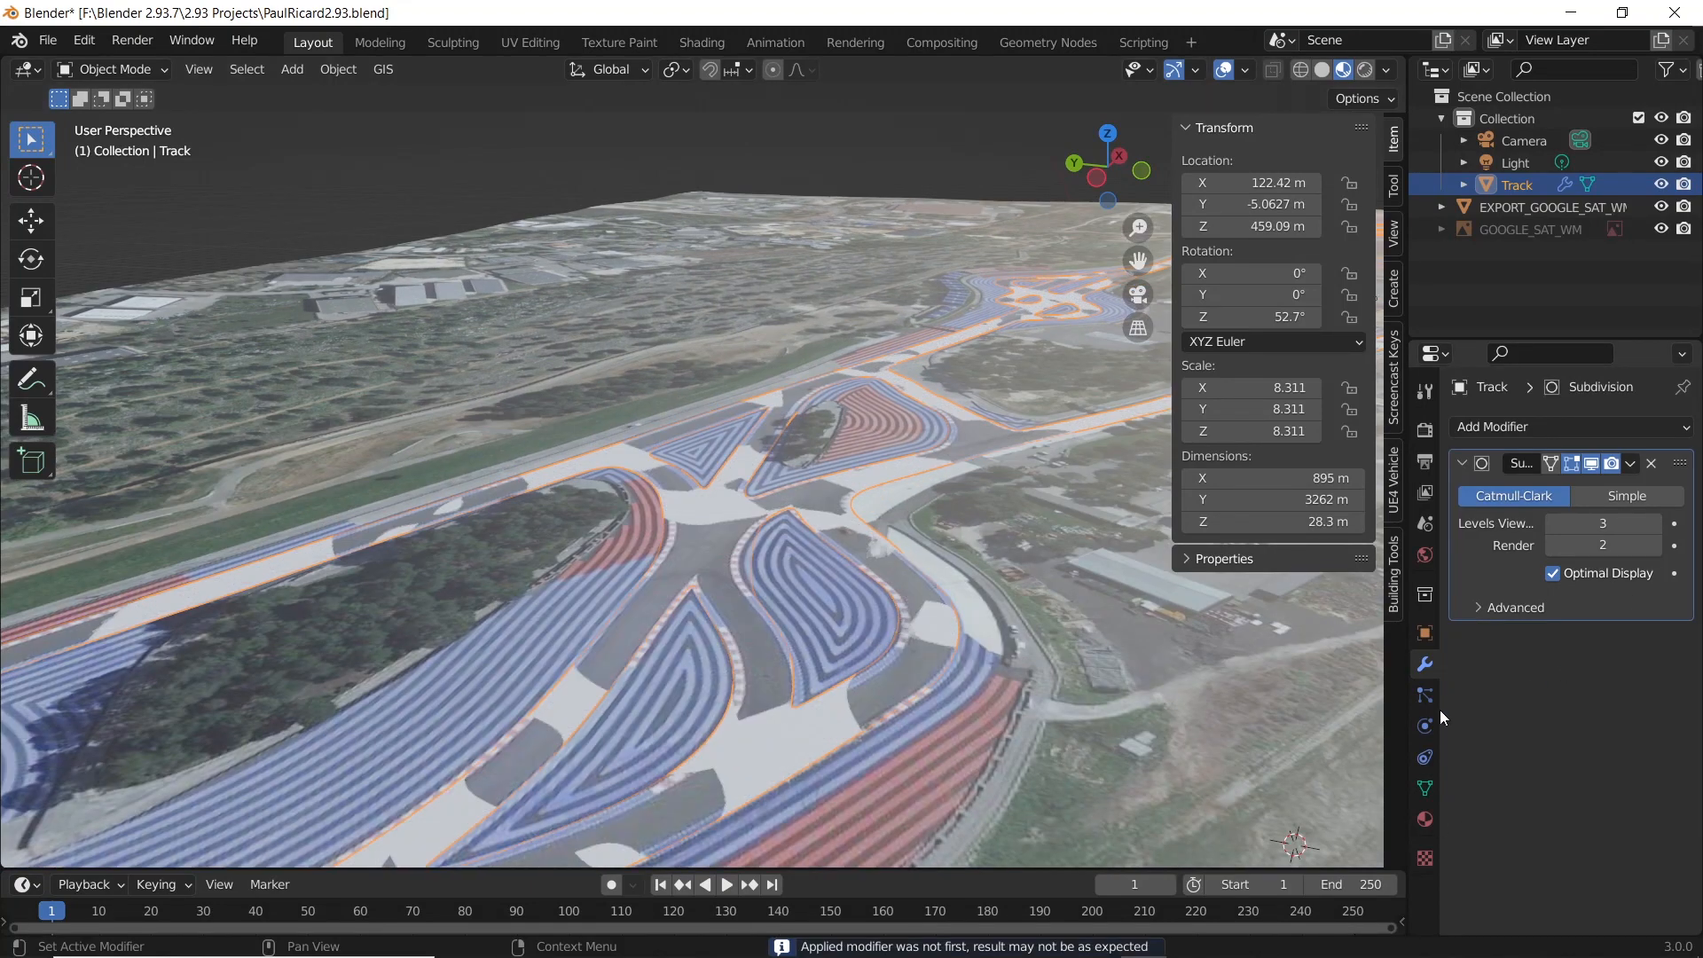
# - Switch the Track to Edit Mode and examine how its mesh sits on the terrain around the track junctions
pyautogui.scroll(3, 731, 666)
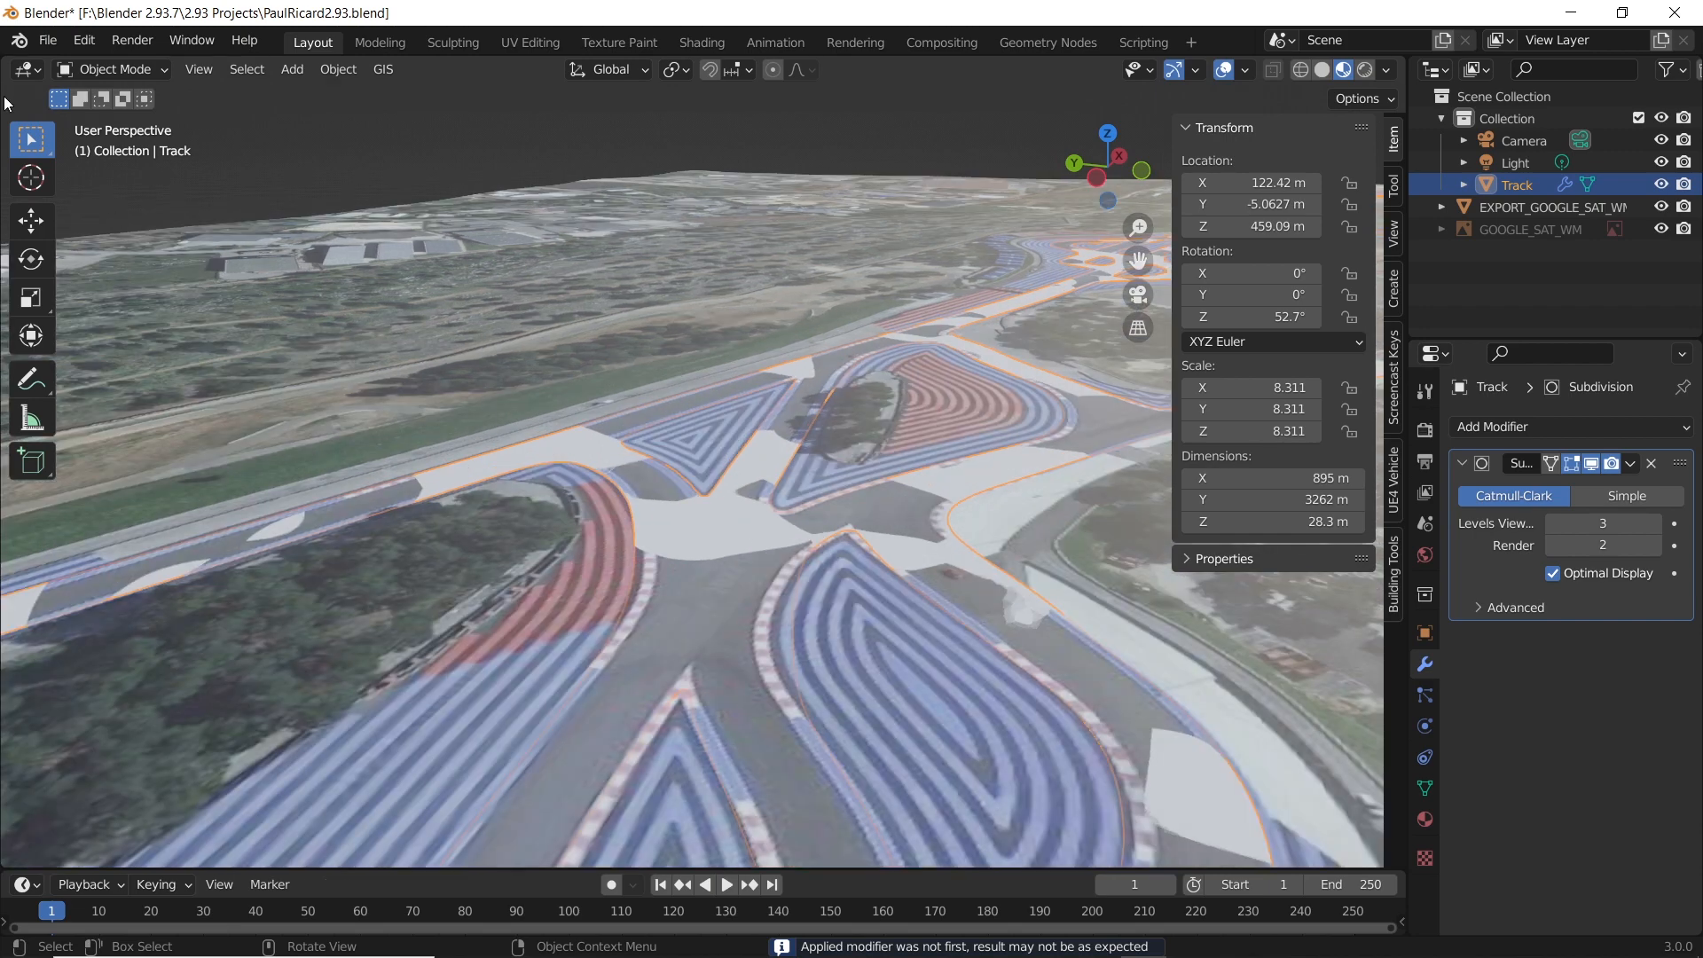
pyautogui.click(116, 69)
pyautogui.click(114, 118)
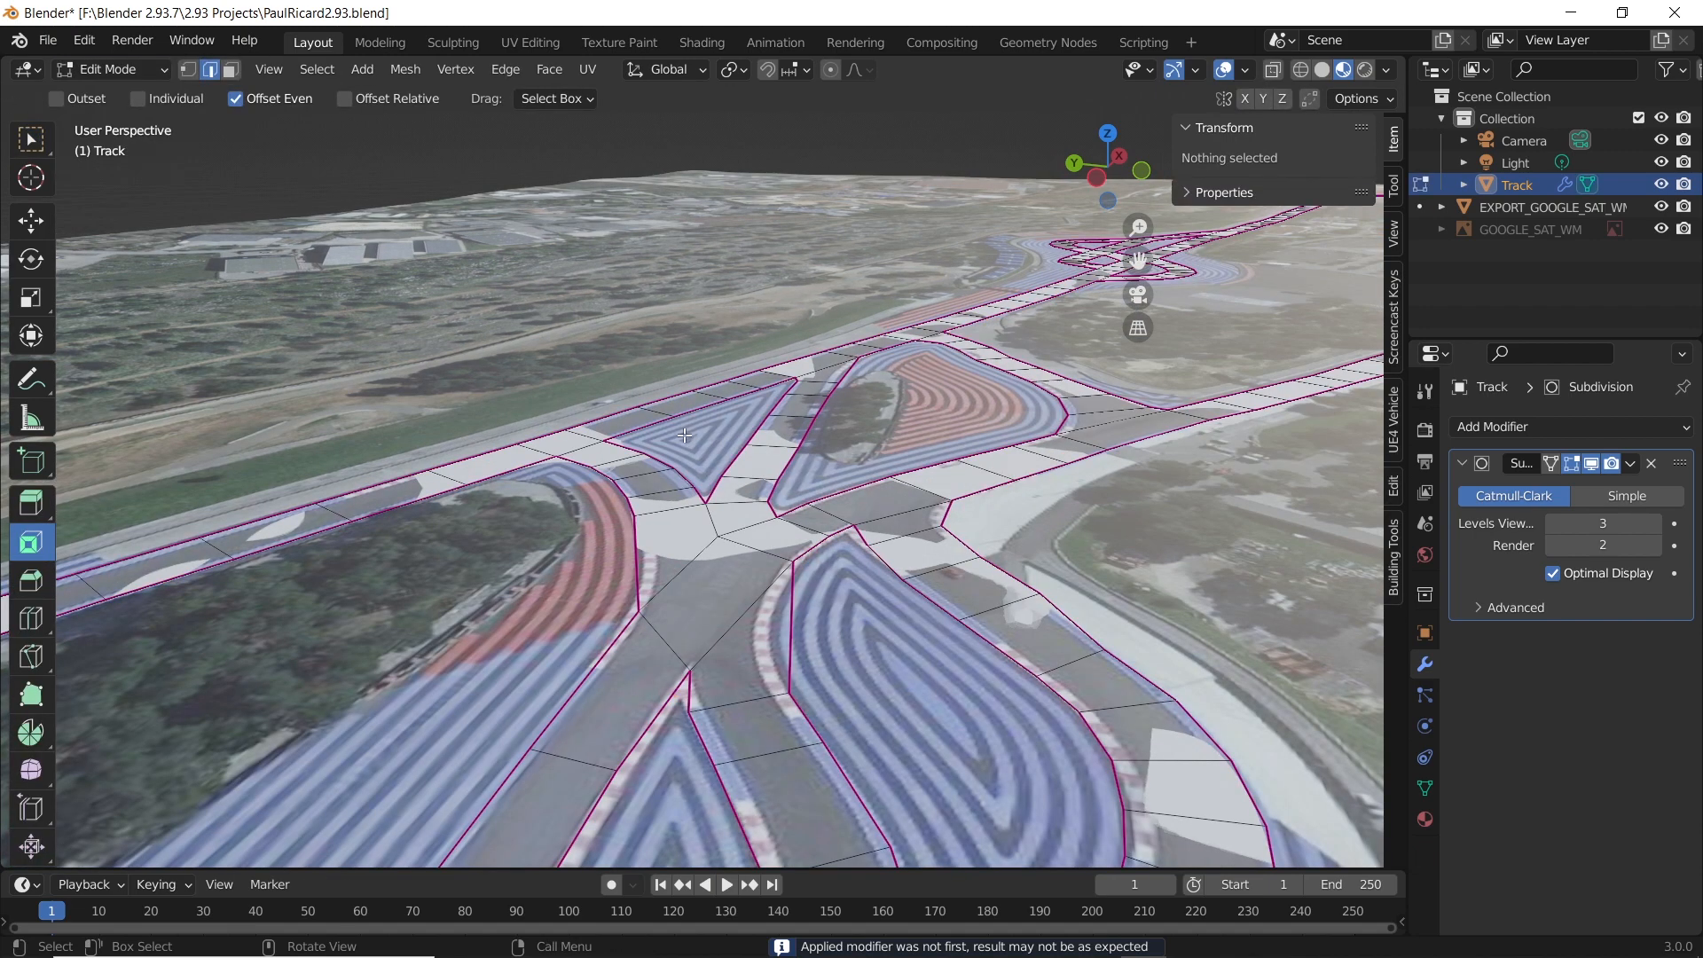
pyautogui.scroll(3, 774, 593)
pyautogui.scroll(-3, 774, 592)
pyautogui.moveTo(773, 593); pyautogui.dragTo(525, 540, button='middle')
pyautogui.scroll(-2, 524, 540)
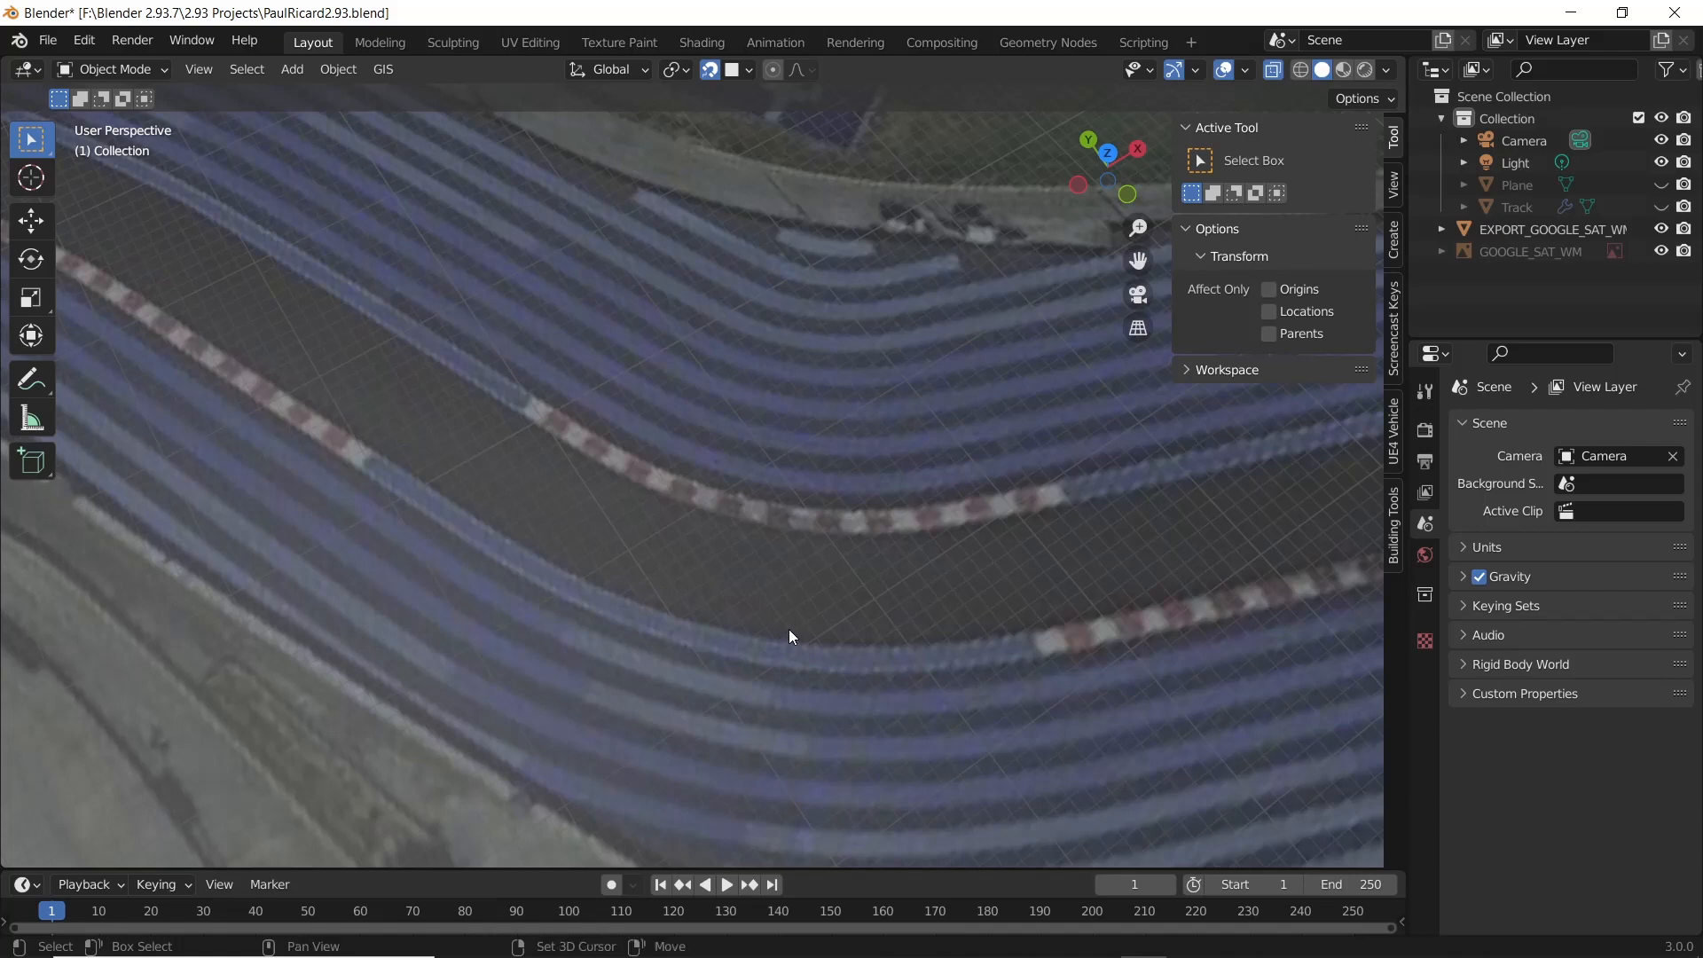
# - Add a 2 m plane and place it on the asphalt in the middle of the bend, snapped to the terrain
pyautogui.hotkey('shift', 'a')
pyautogui.moveTo(708, 507)
pyautogui.click(871, 512)
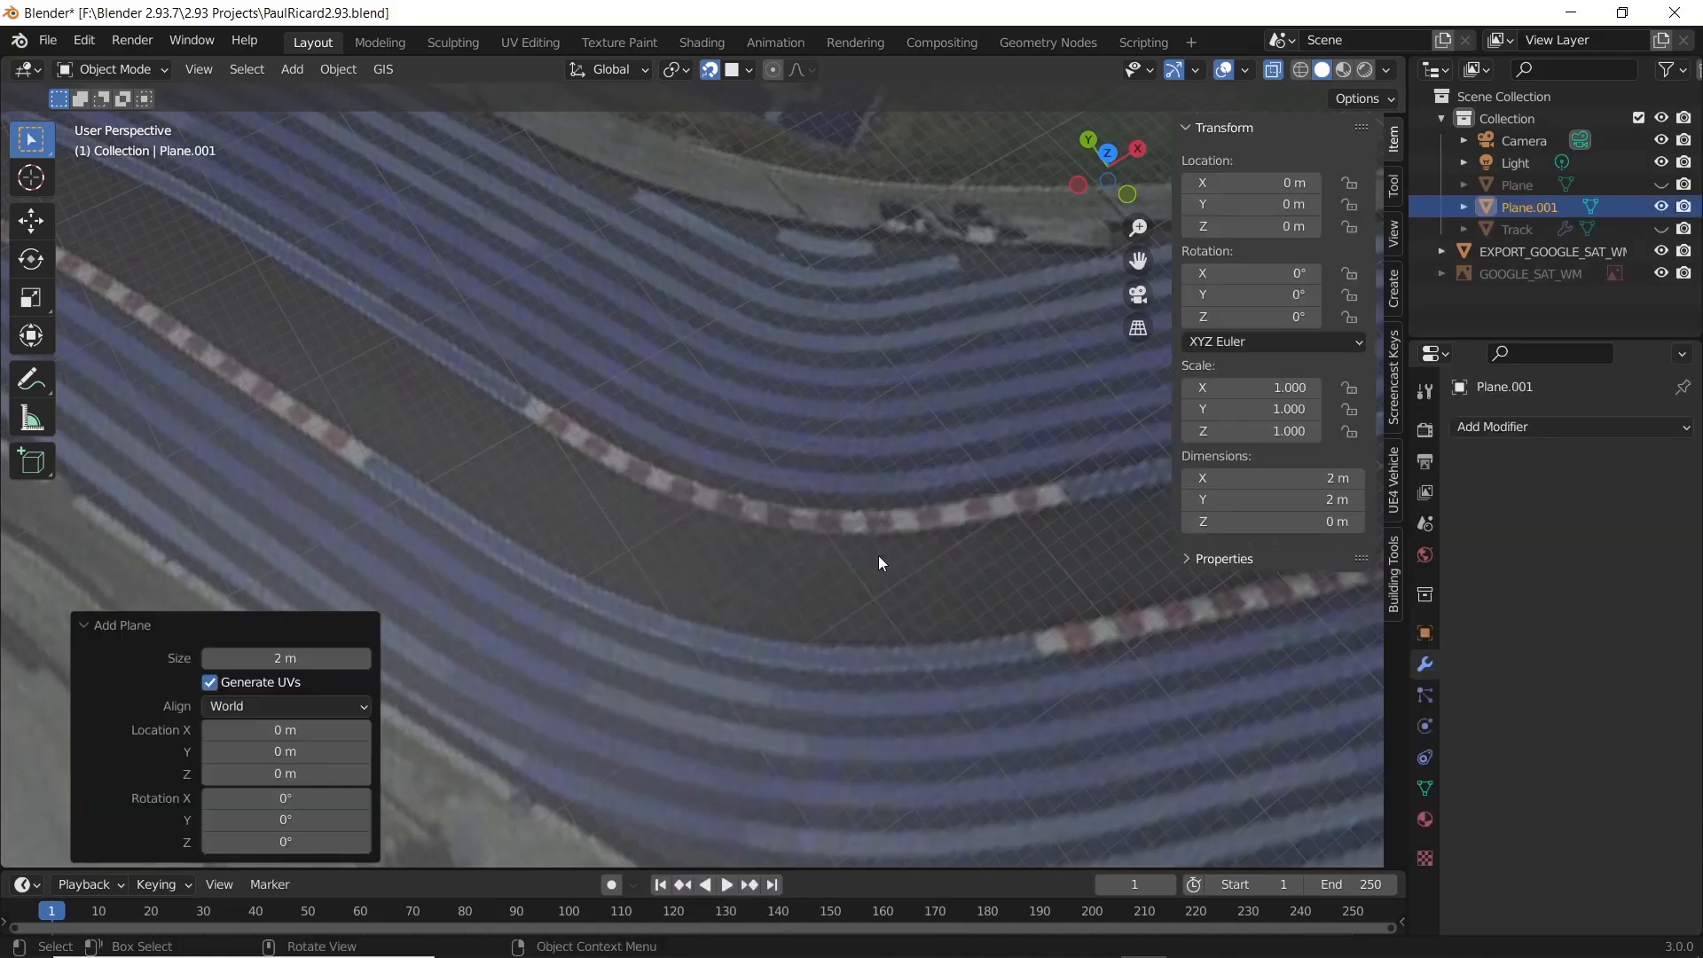
pyautogui.press('g')
pyautogui.click(757, 584)
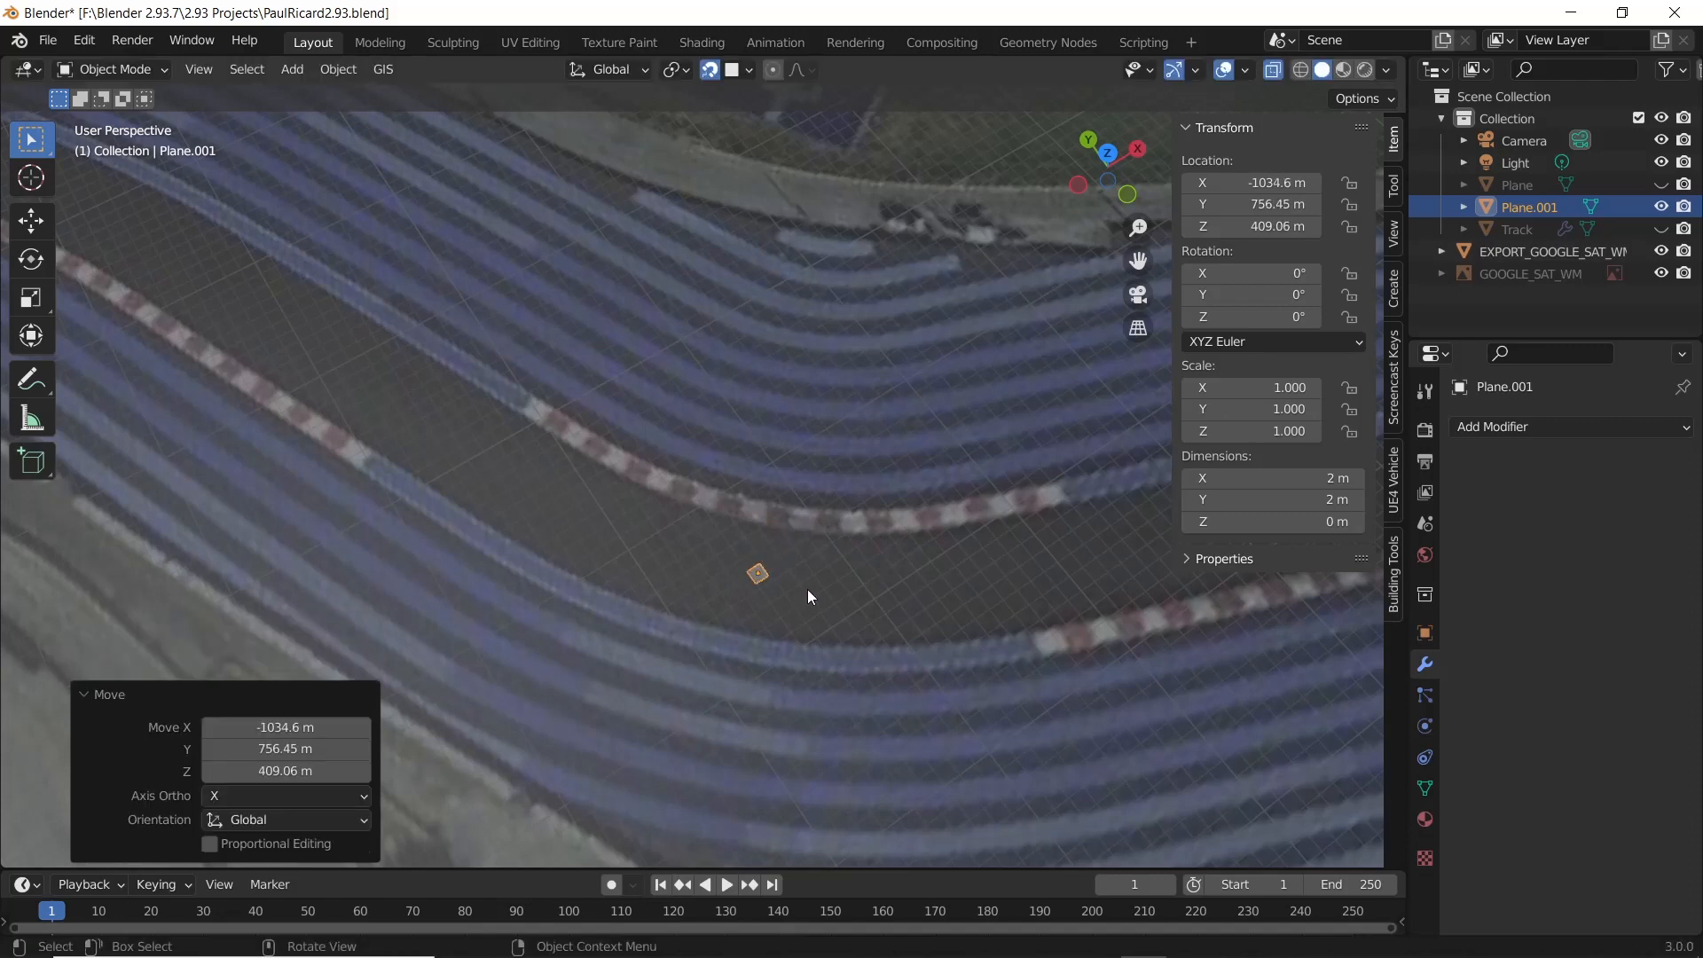
# - Merge all of the plane's vertices at center into a single vertex in Edit Mode
pyautogui.press('Tab')
pyautogui.scroll(3, 796, 606)
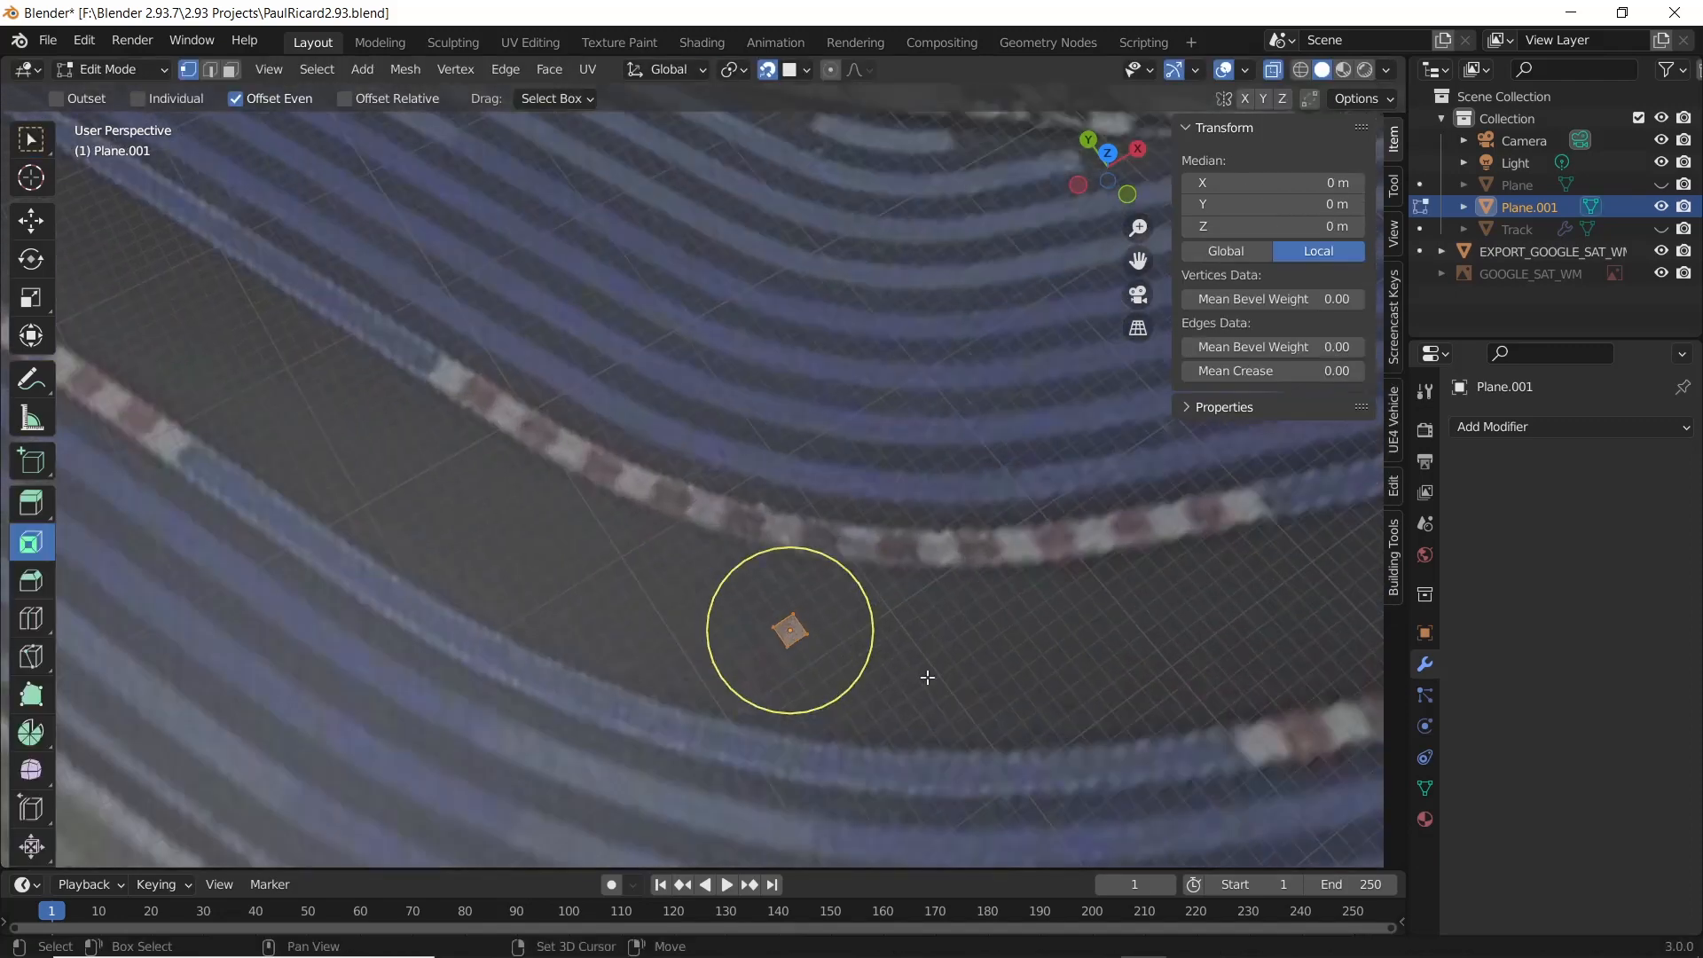
pyautogui.keyDown('shift'); pyautogui.moveTo(927, 677); pyautogui.dragTo(863, 605, button='middle'); pyautogui.keyUp('shift')
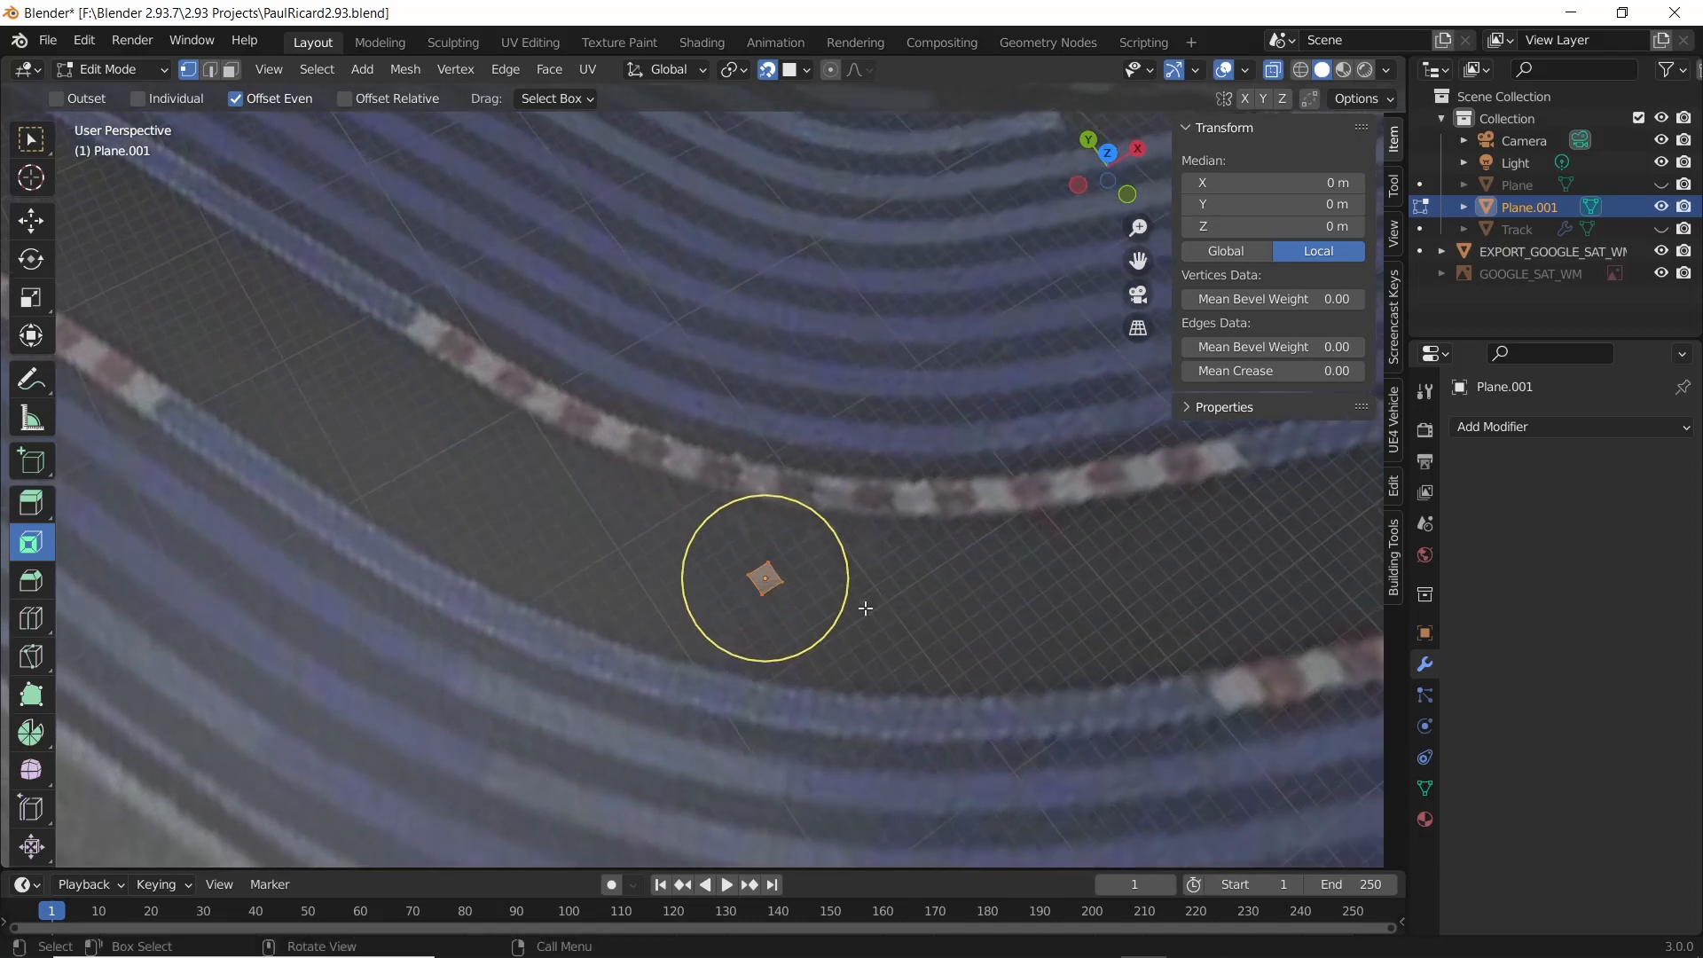
pyautogui.press('m')
pyautogui.click(802, 592)
# - Move the single vertex to the track's centreline at the bend's start, about -18.8 m in X and 27.4 m in Y
pyautogui.scroll(-3, 802, 592)
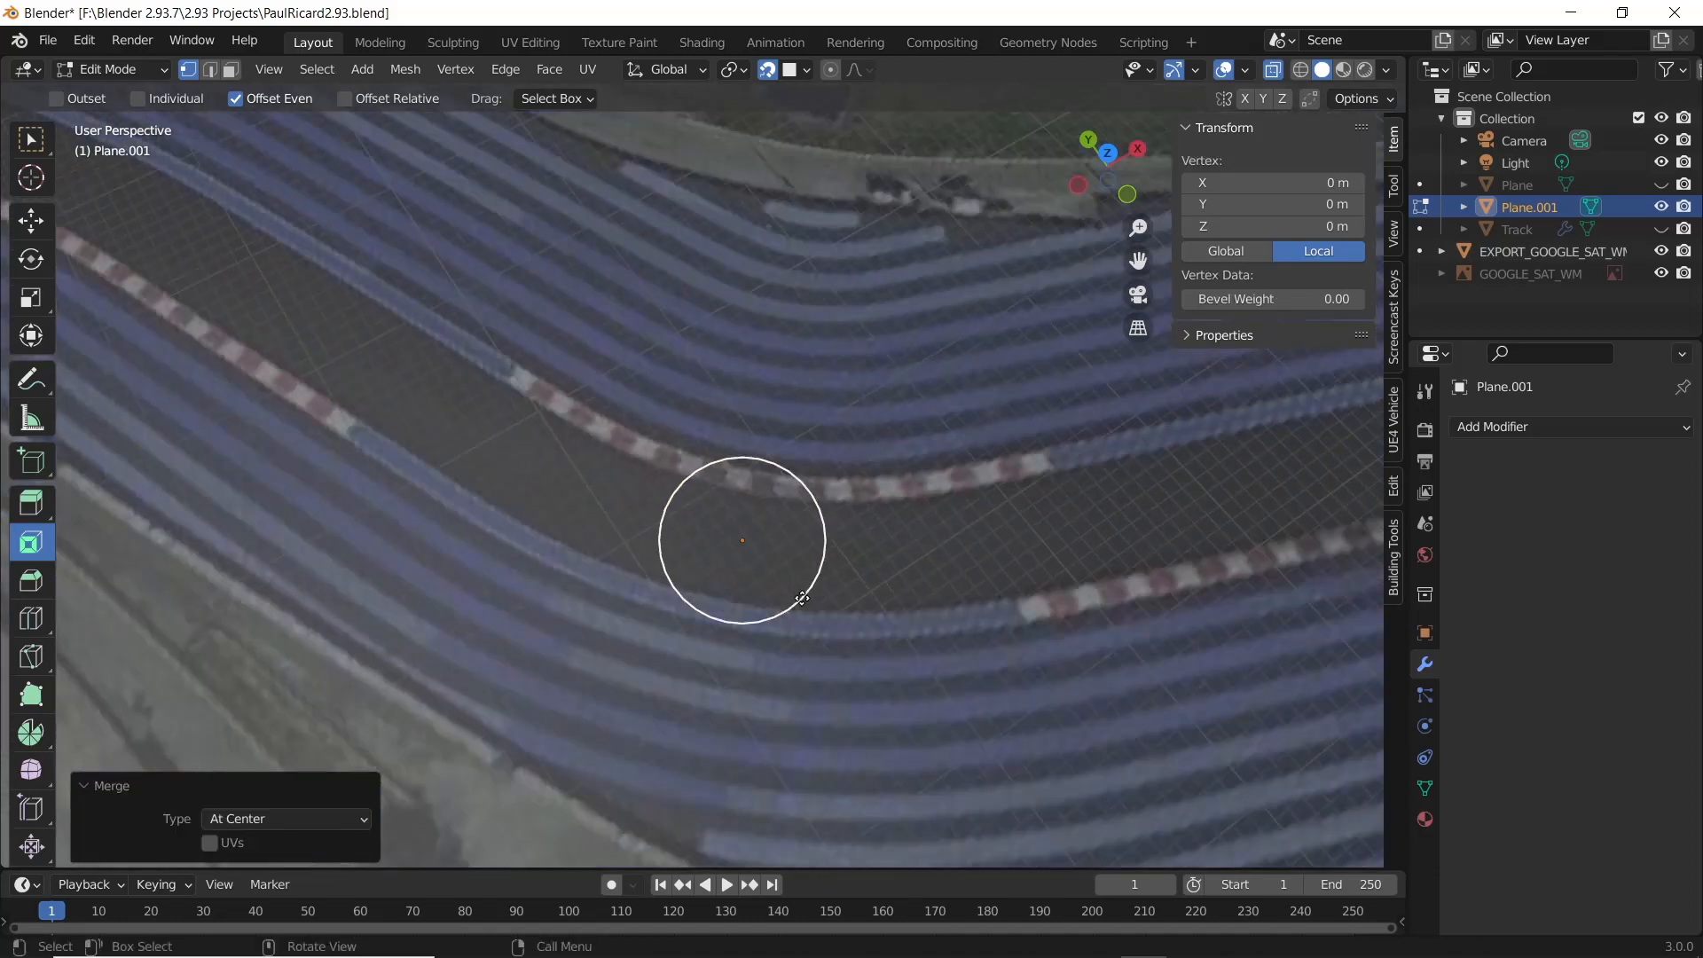
pyautogui.keyDown('shift'); pyautogui.moveTo(801, 597); pyautogui.dragTo(839, 607, button='middle'); pyautogui.keyUp('shift')
pyautogui.press('g')
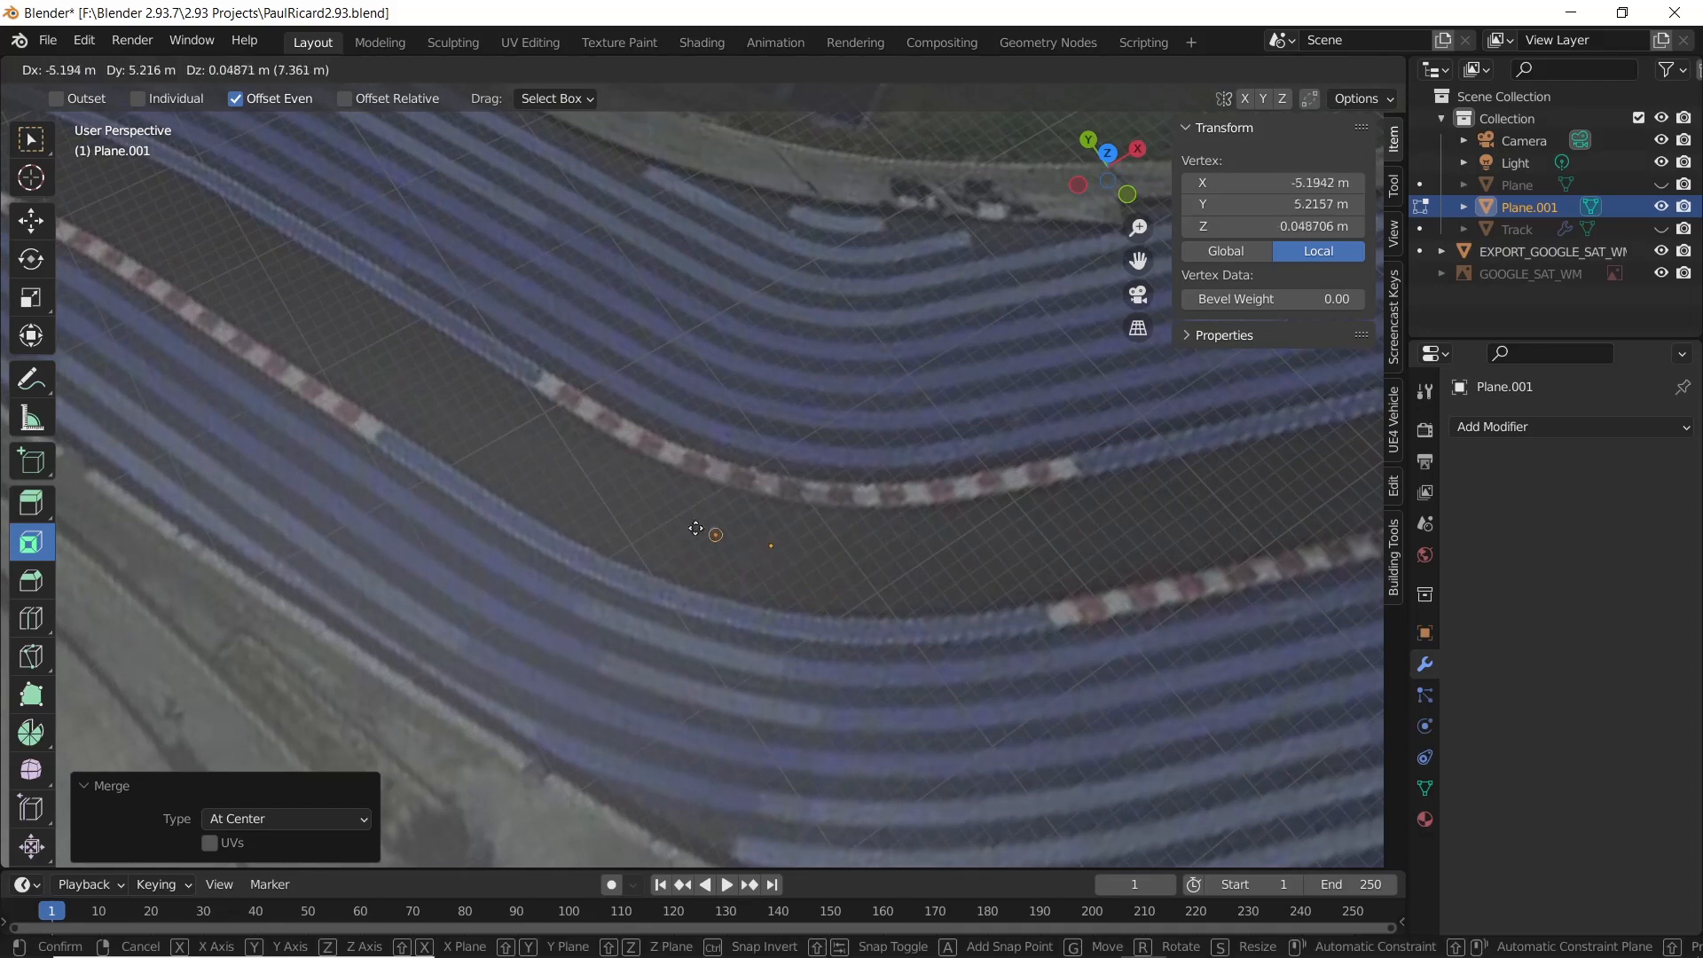
pyautogui.click(532, 459)
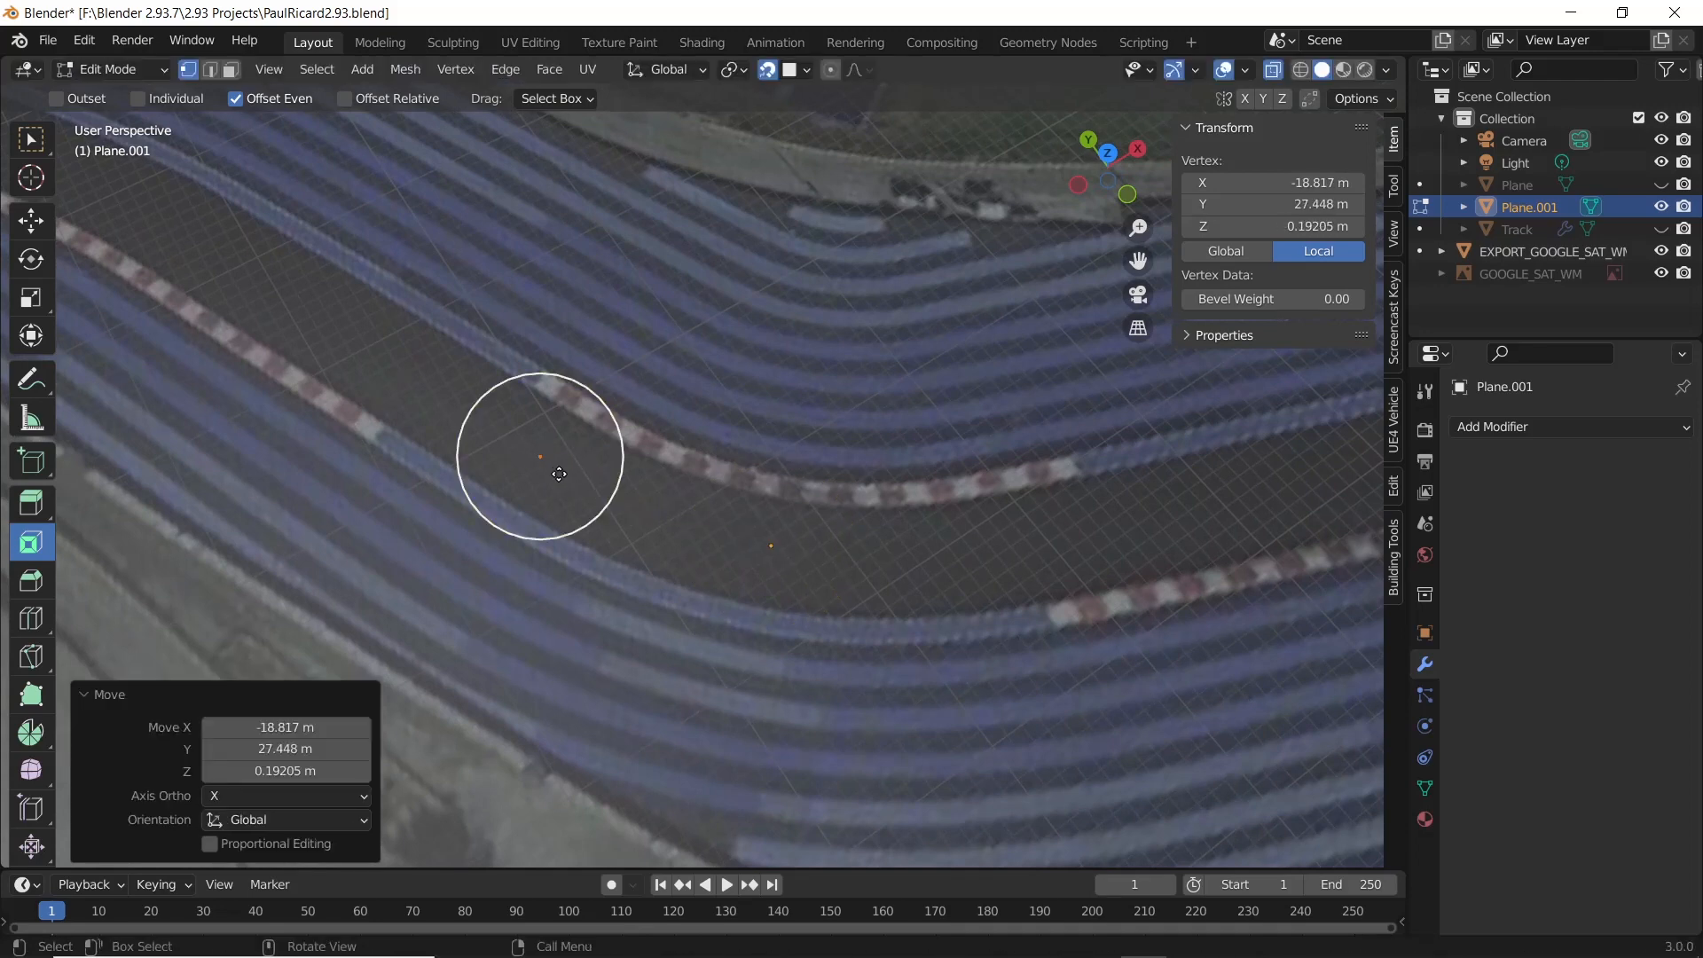
# - Extrude the vertex five times along the track's centreline to trace the bend on the terrain
pyautogui.press('e')
pyautogui.click(610, 506)
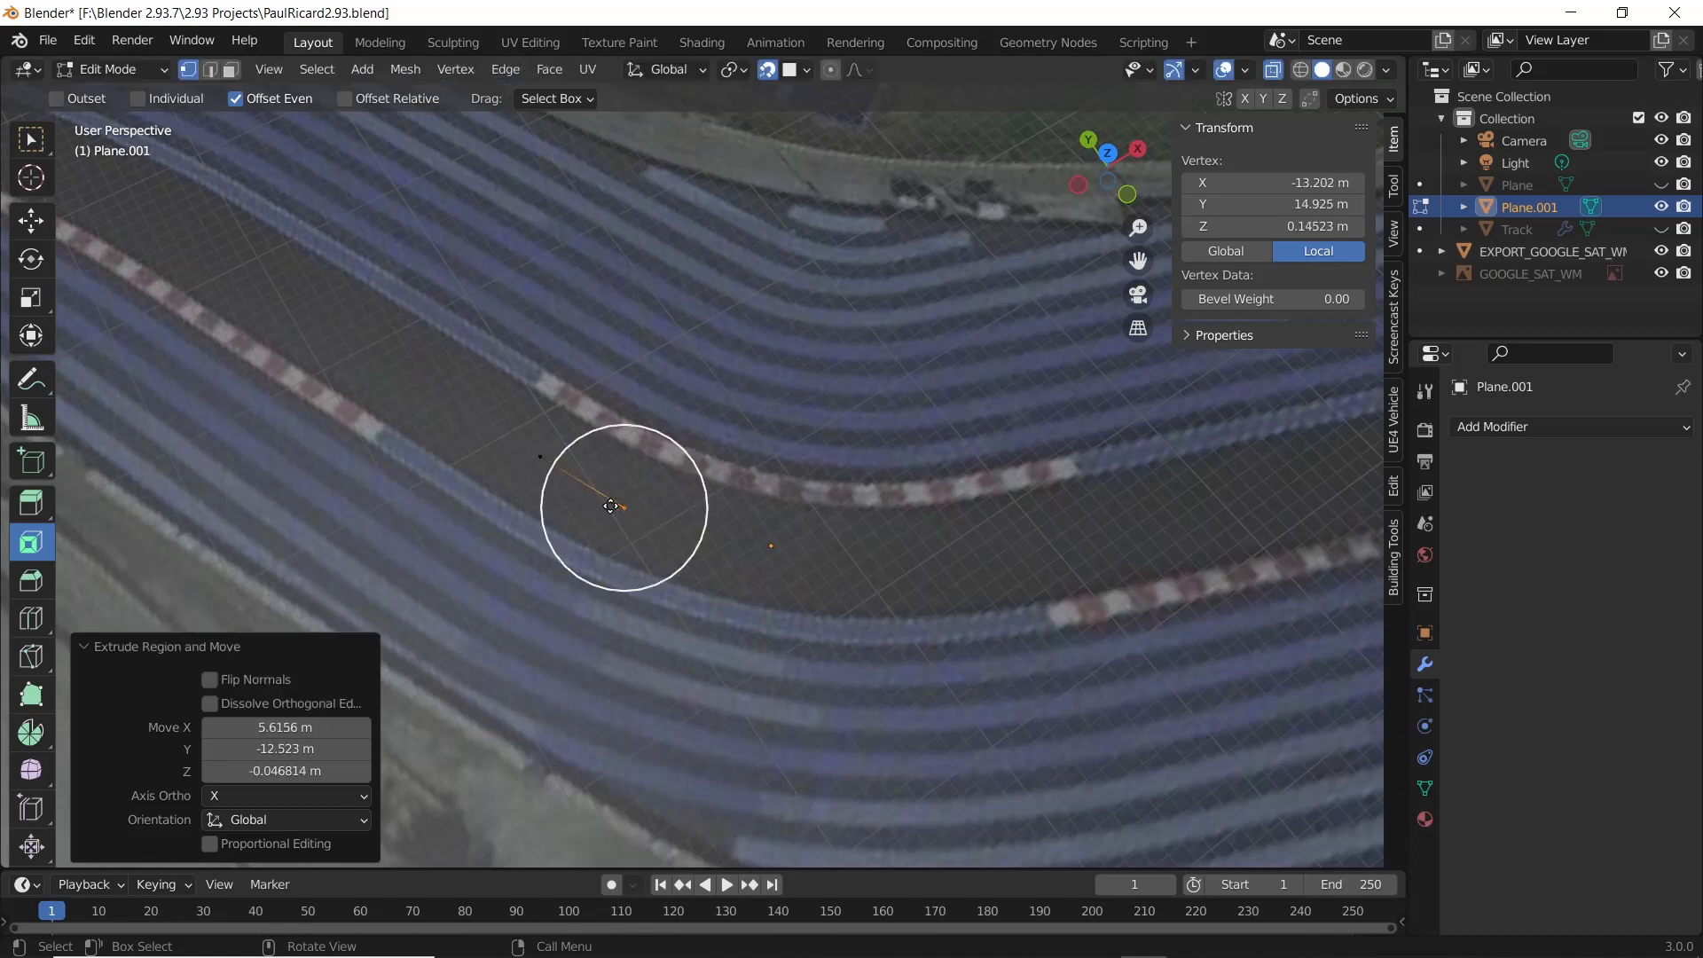
pyautogui.press('e')
pyautogui.click(730, 543)
pyautogui.press('e')
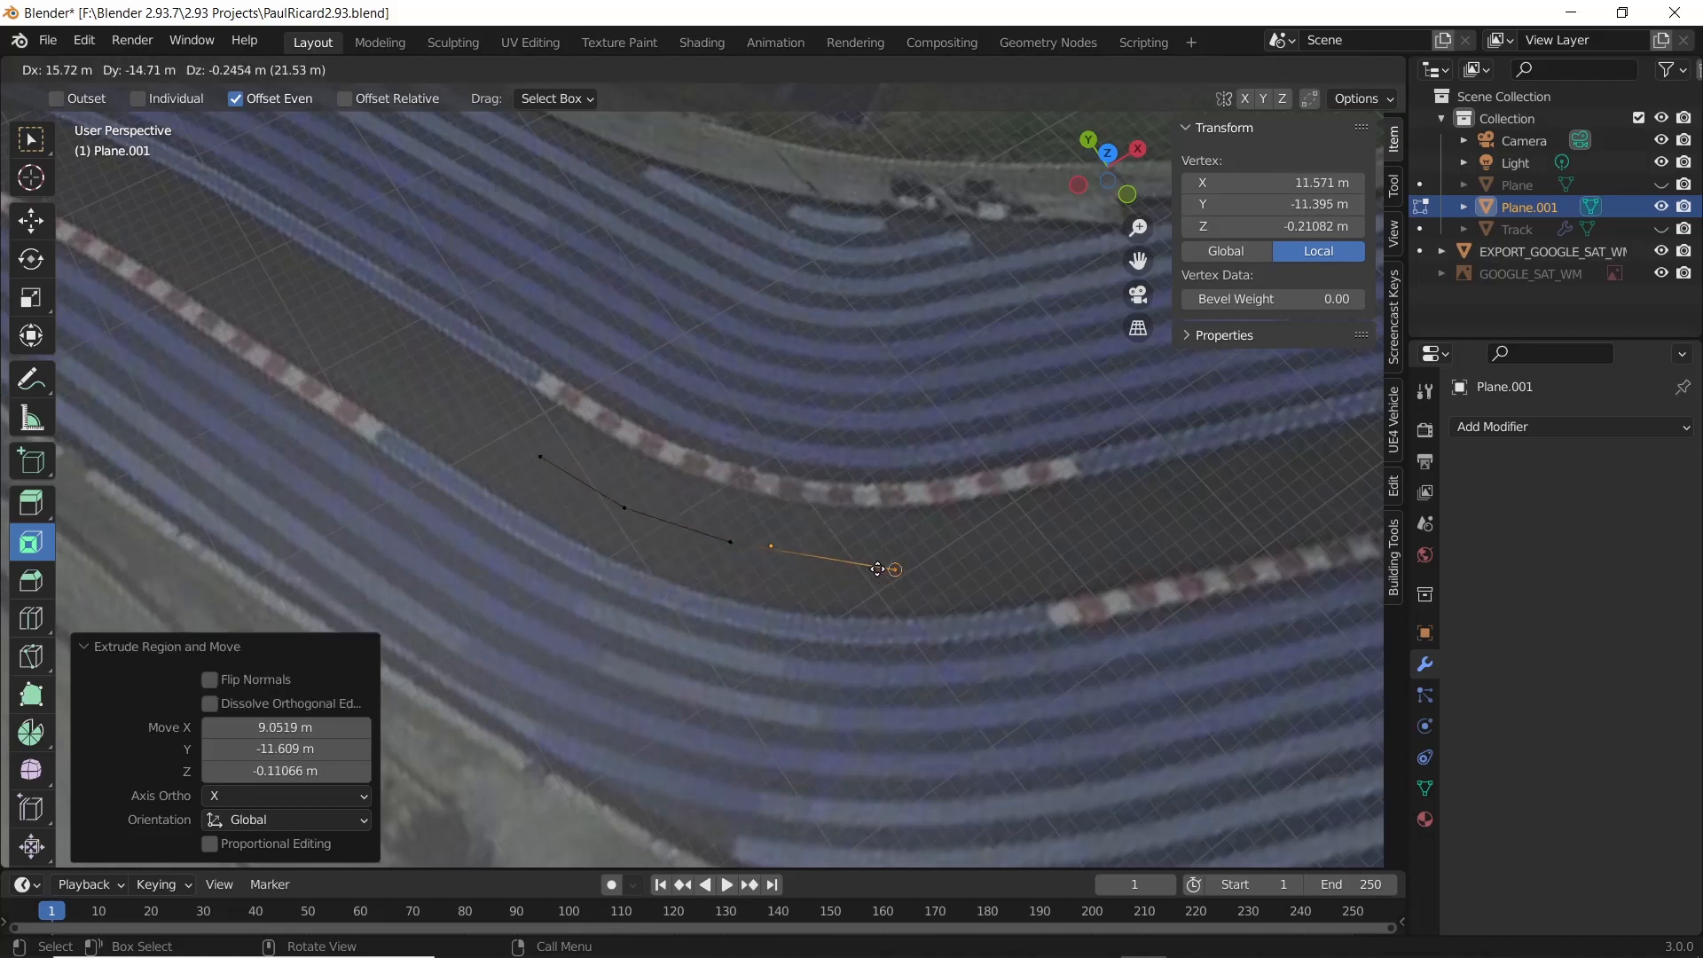
pyautogui.click(883, 565)
pyautogui.press('e')
pyautogui.click(1050, 557)
pyautogui.press('e')
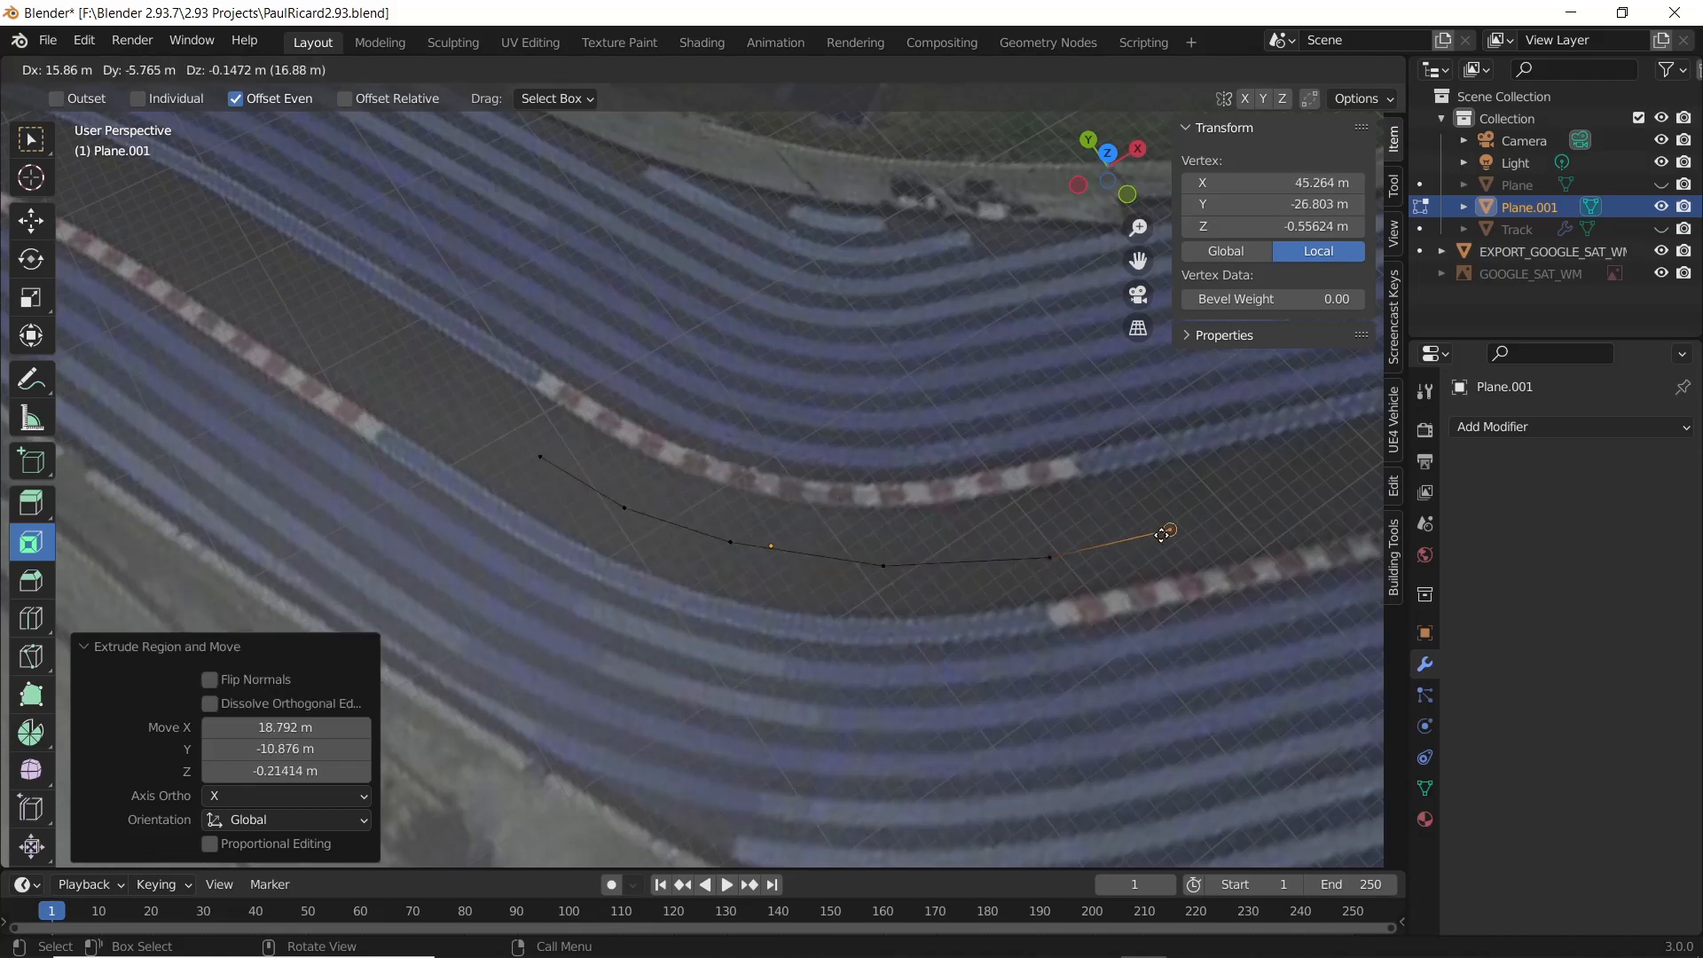
pyautogui.click(1162, 535)
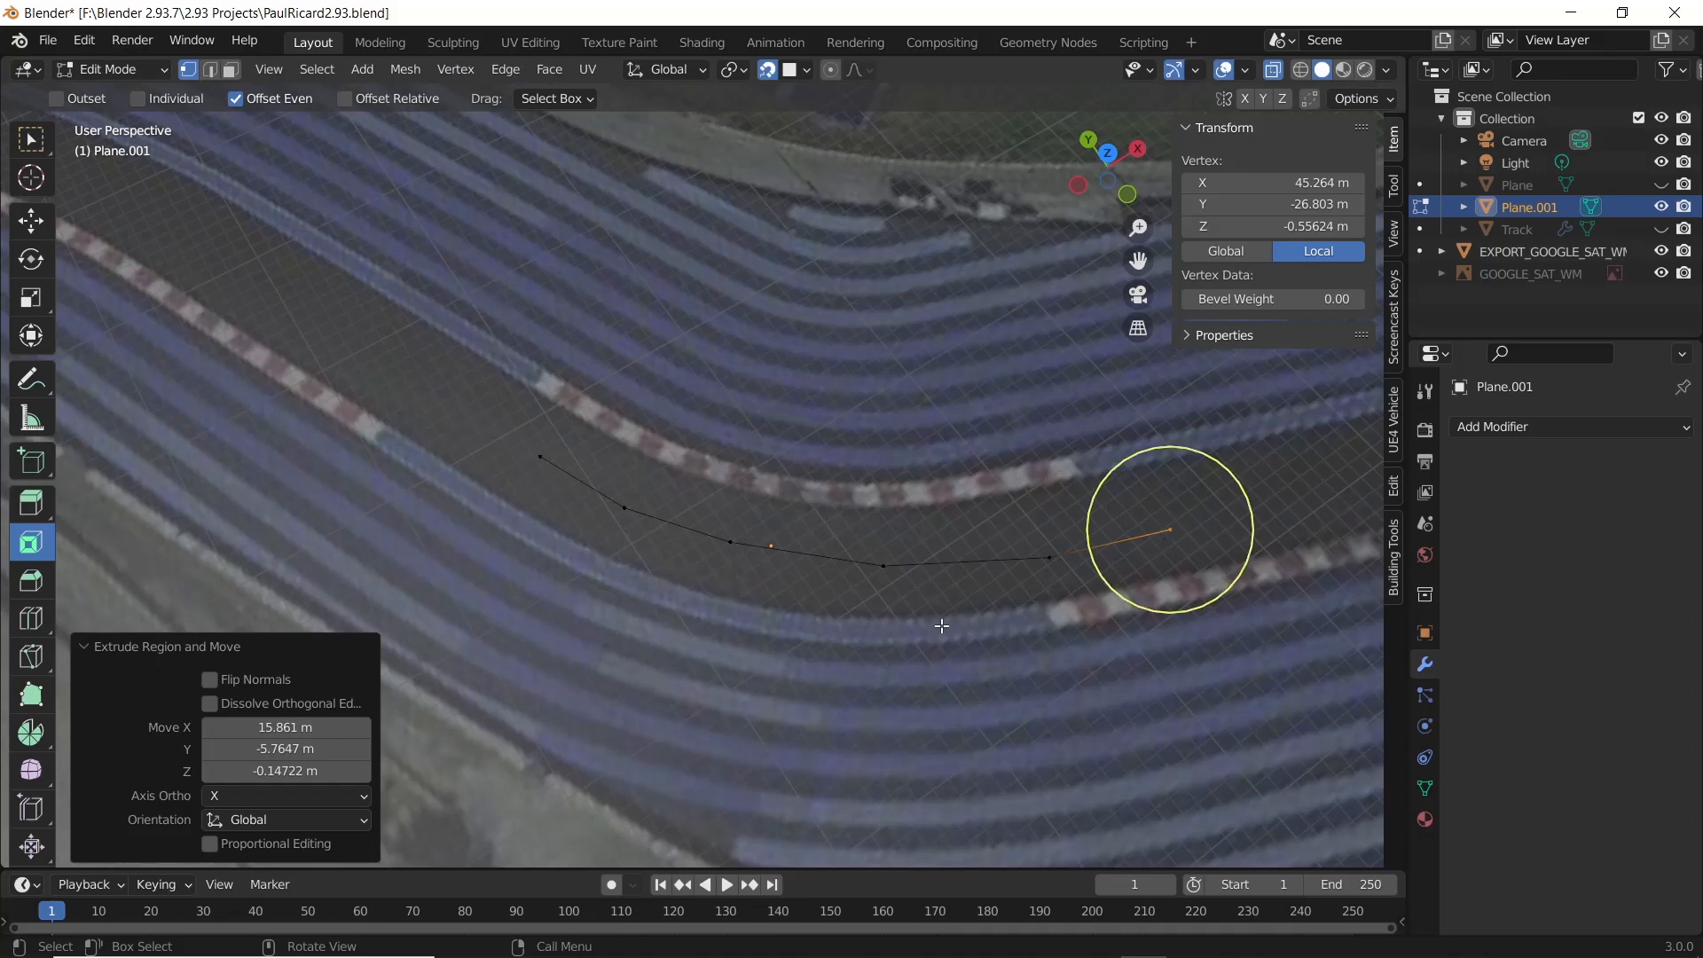
# - Add a Skin modifier to the traced line and set the Mean Radius X of all vertices to 7.840
pyautogui.click(1556, 427)
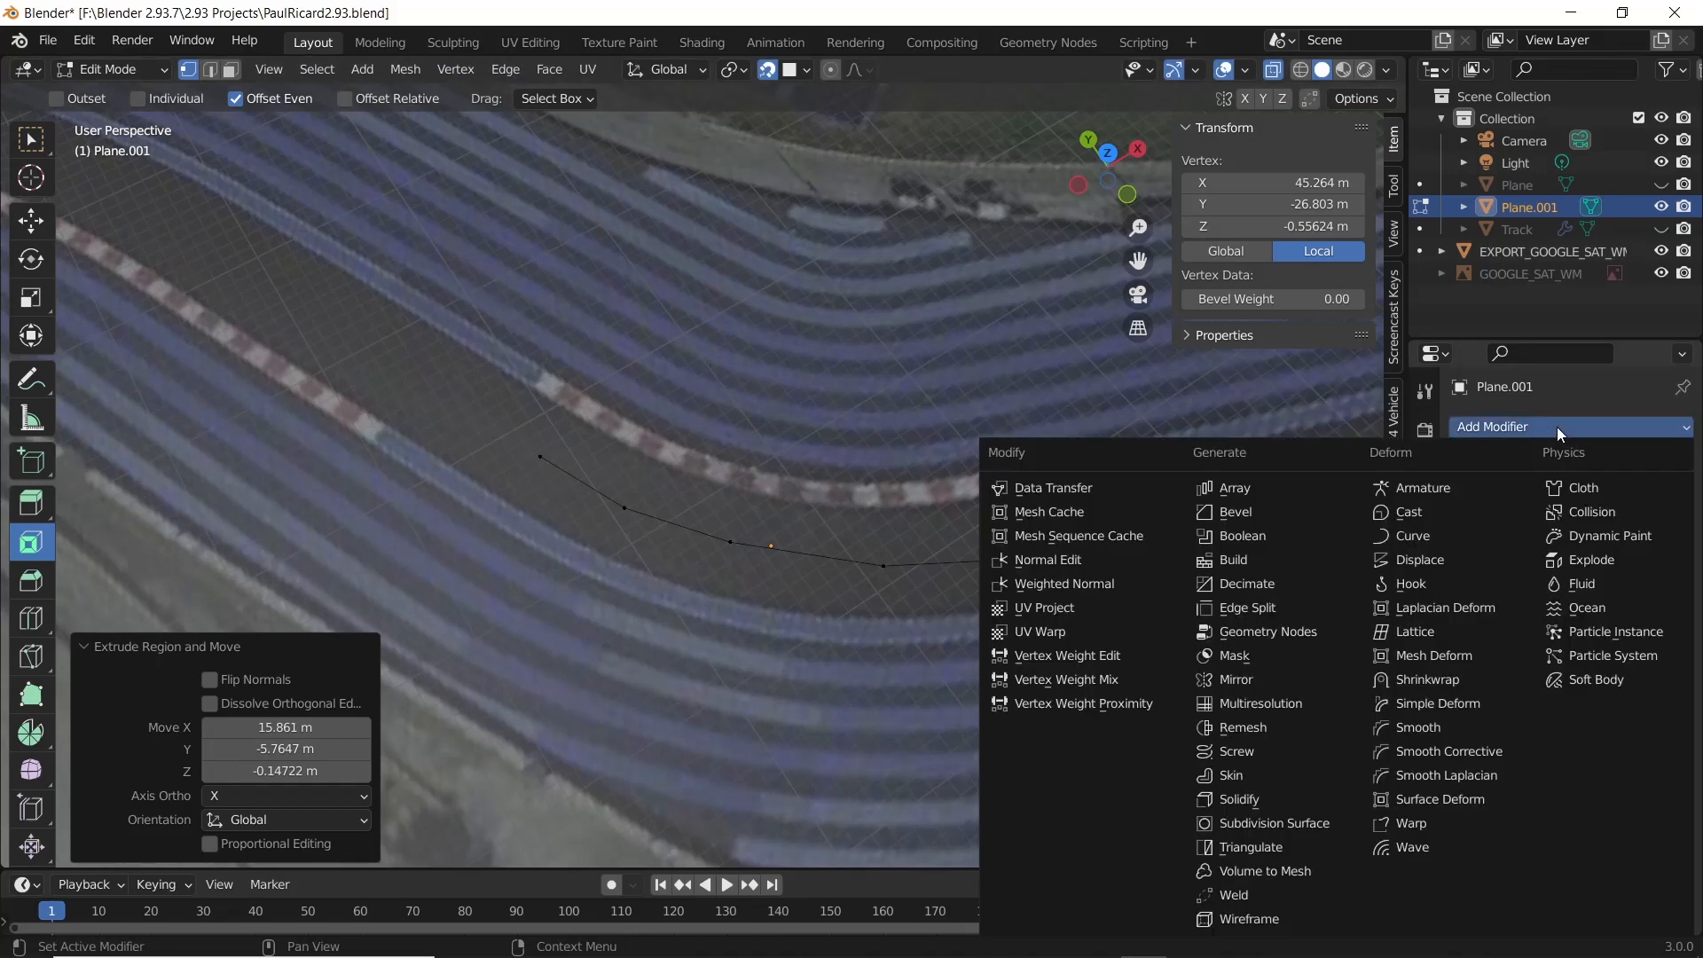
pyautogui.click(1235, 776)
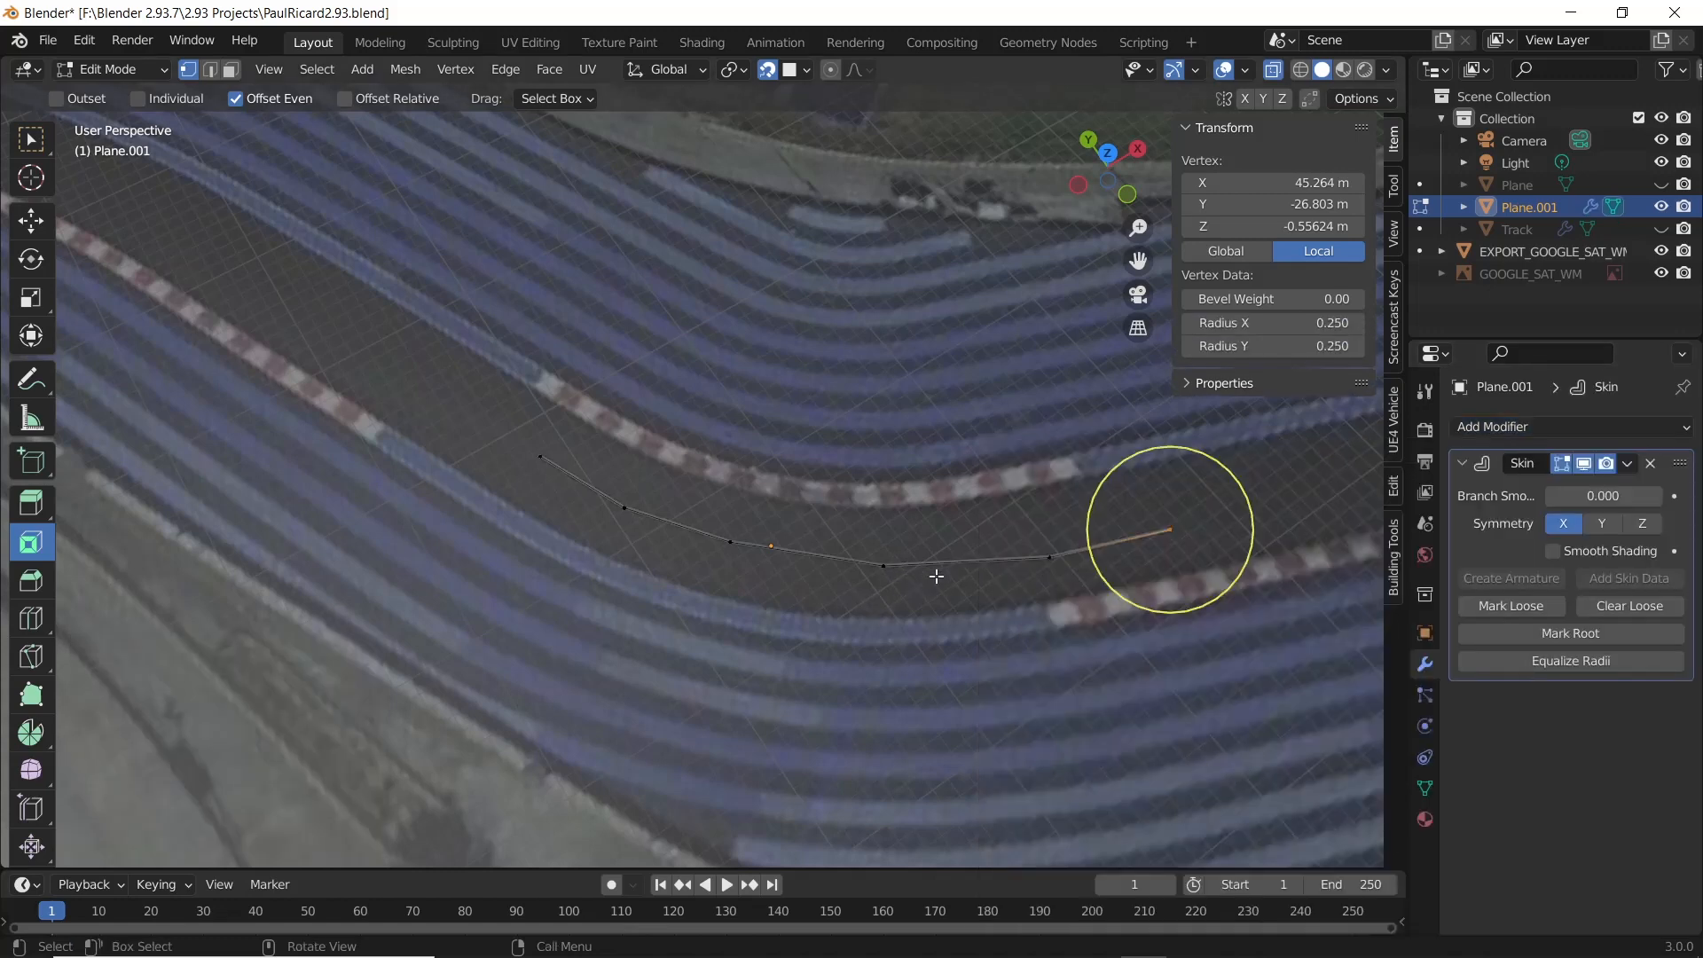
pyautogui.press('a')
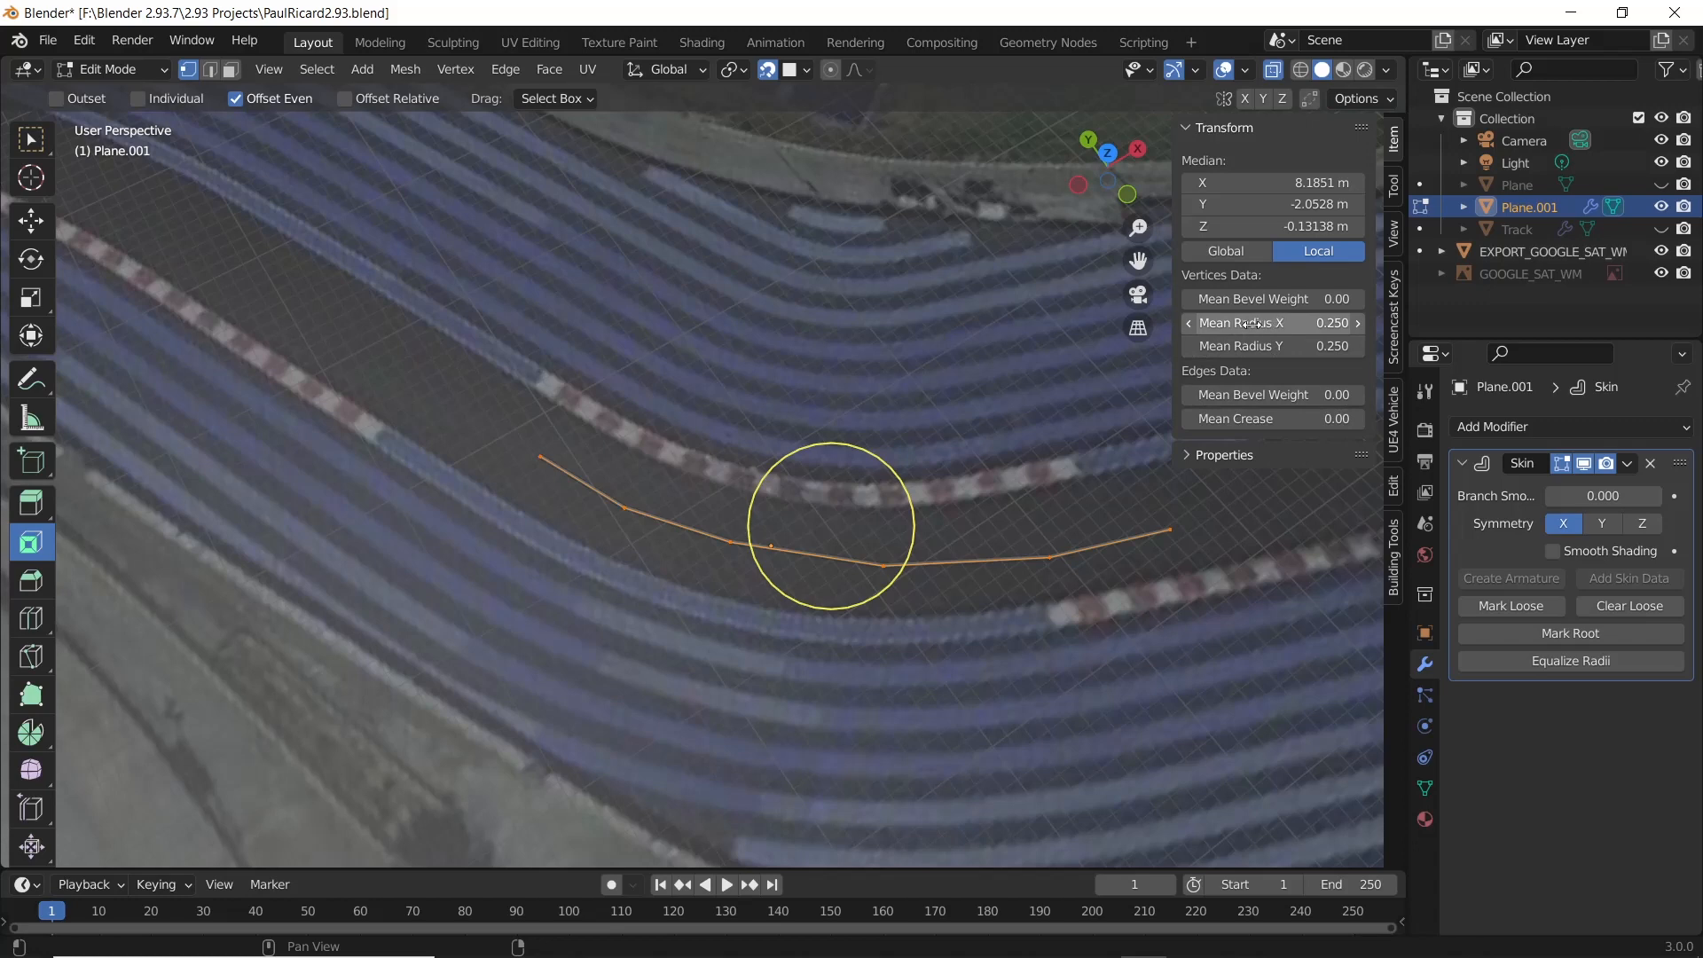
pyautogui.moveTo(1252, 324); pyautogui.dragTo(1466, 323)
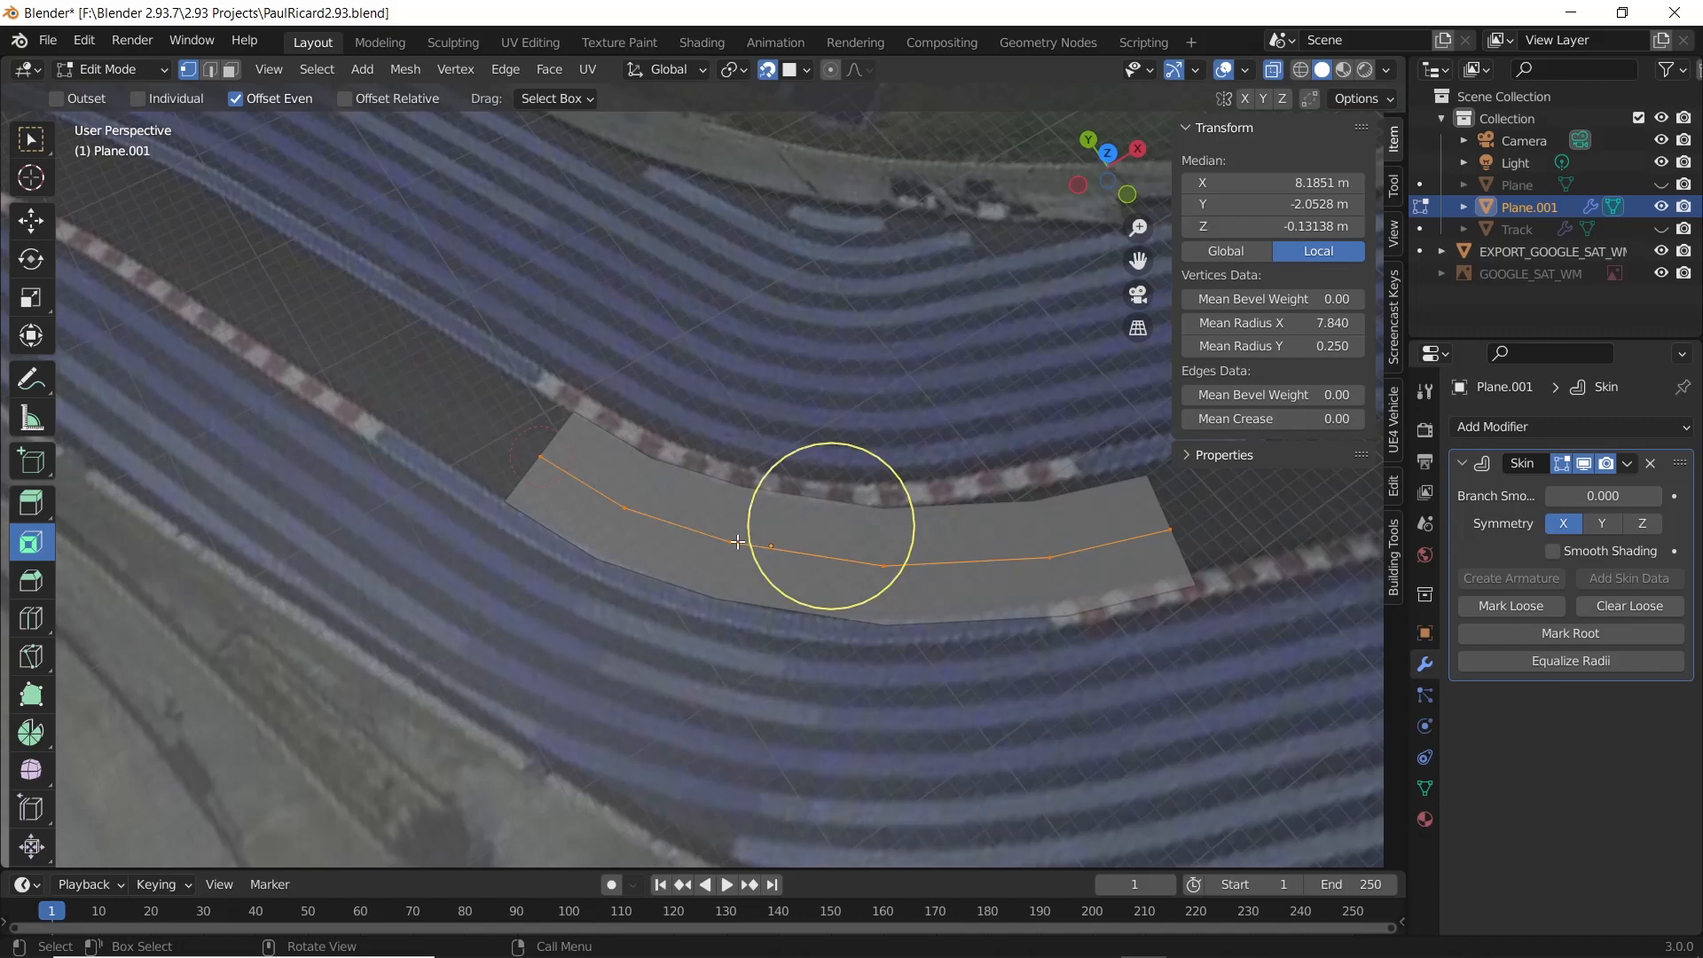
# - Try extruding a side branch from the track line's third vertex, and delete the extruded vertex
pyautogui.click(729, 543)
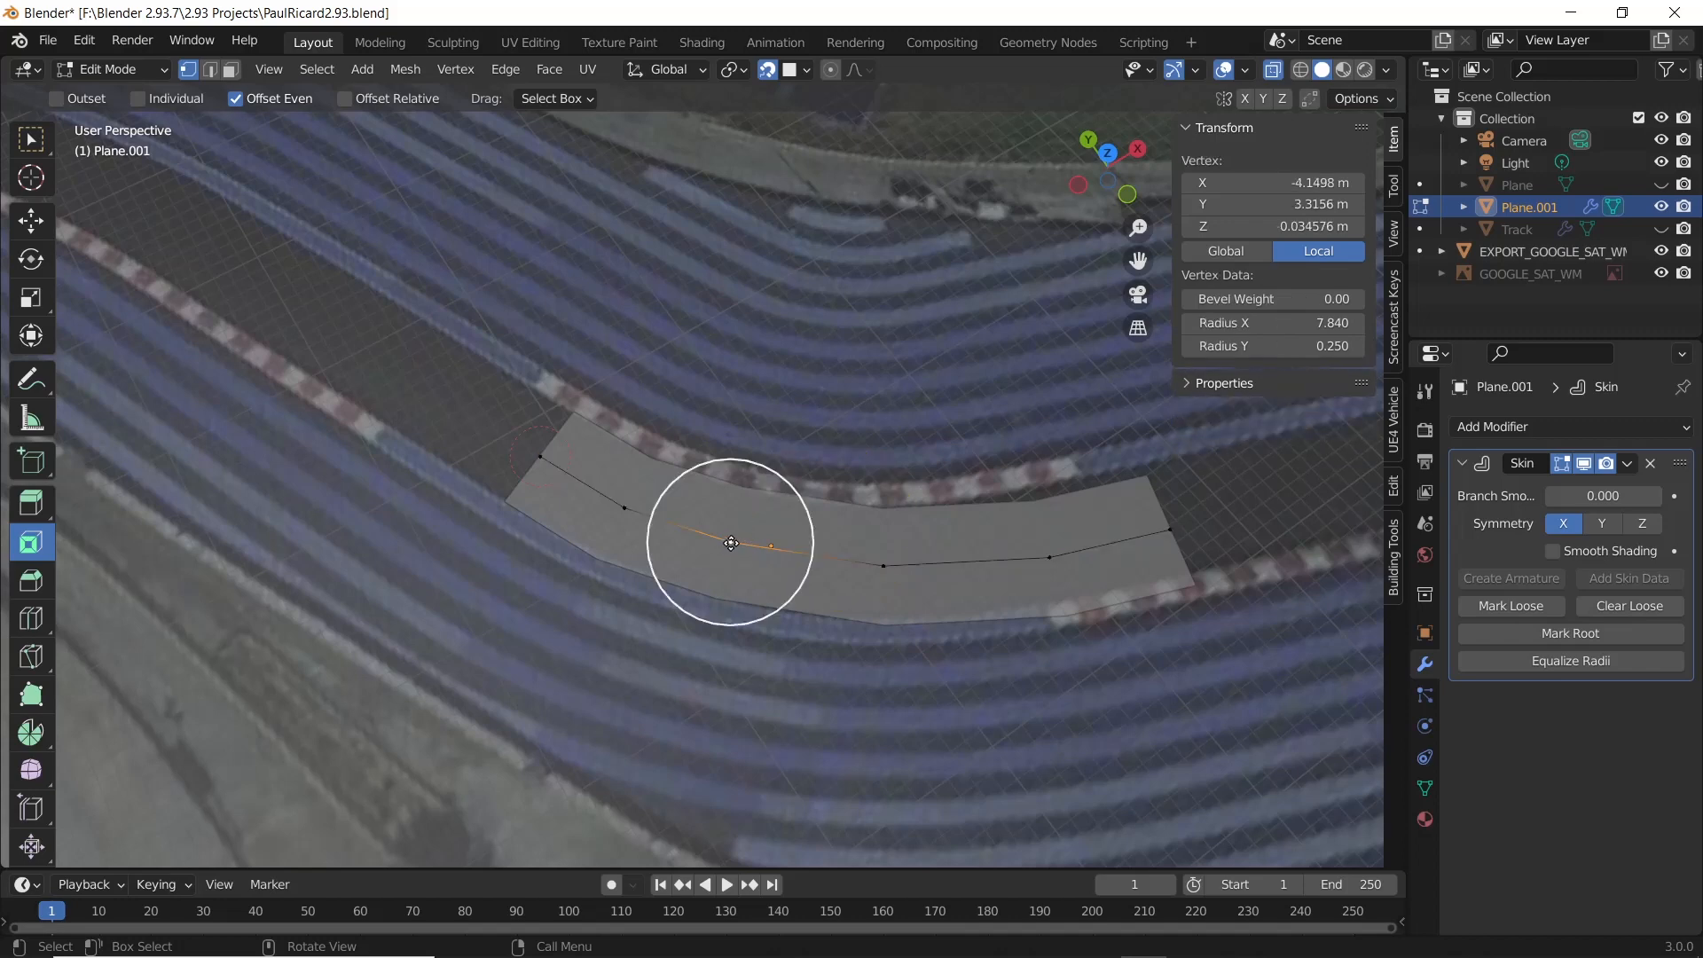
pyautogui.moveTo(731, 544); pyautogui.dragTo(656, 747)
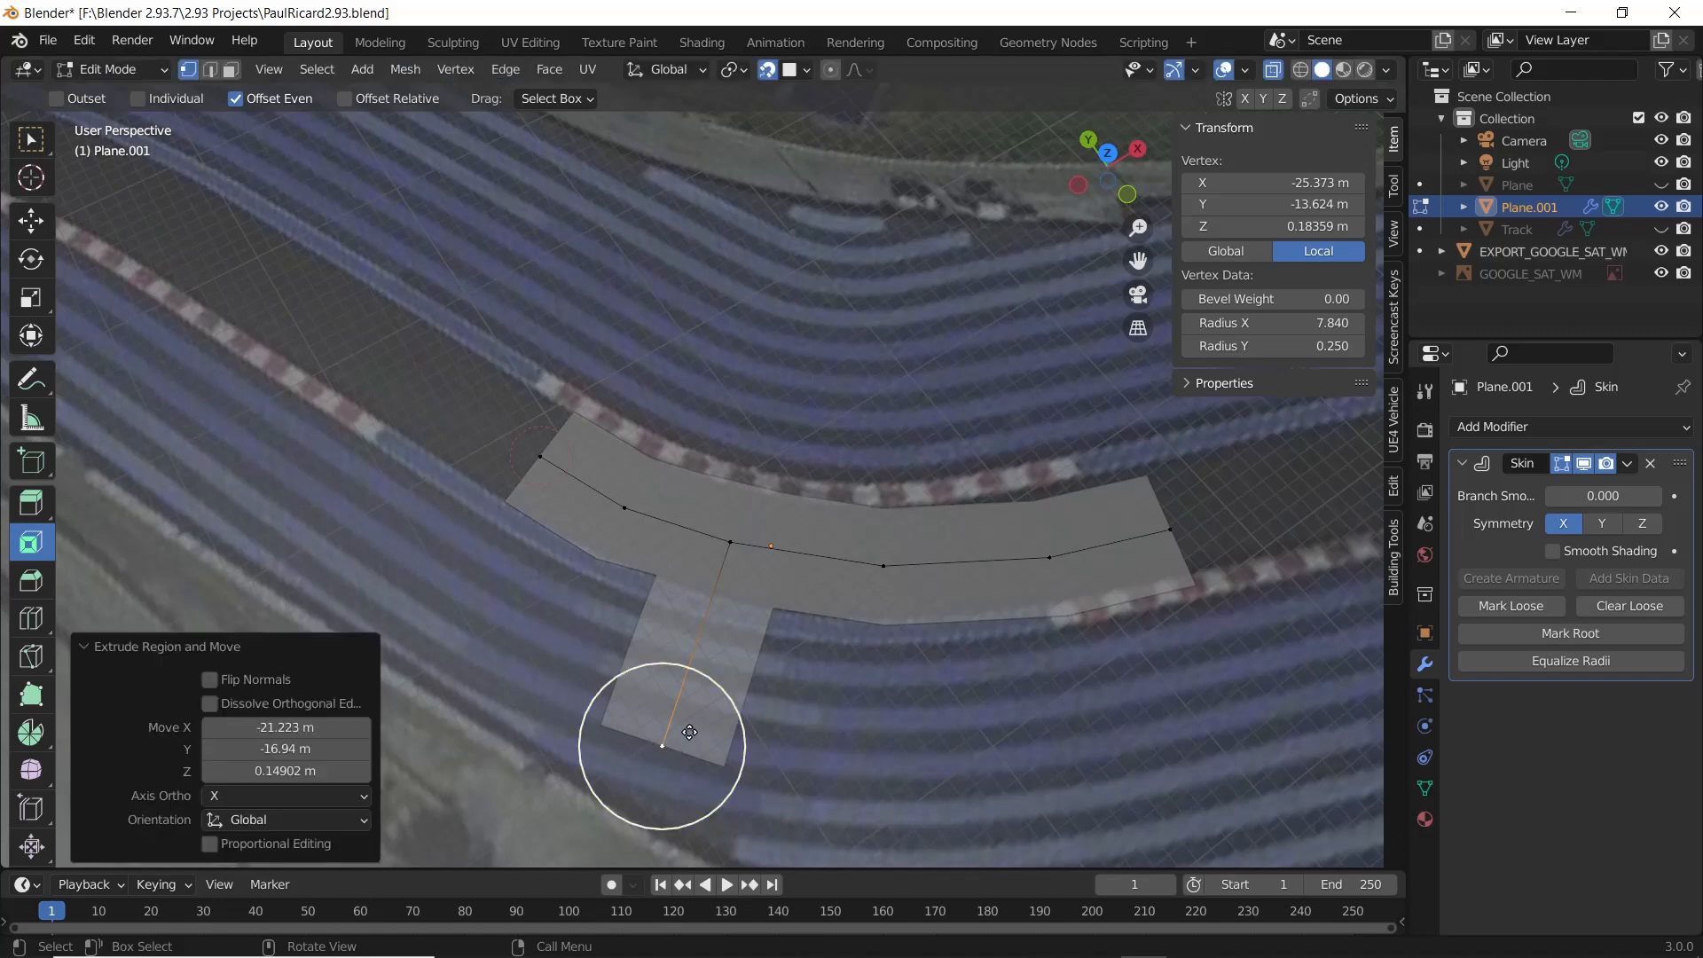
pyautogui.press('x')
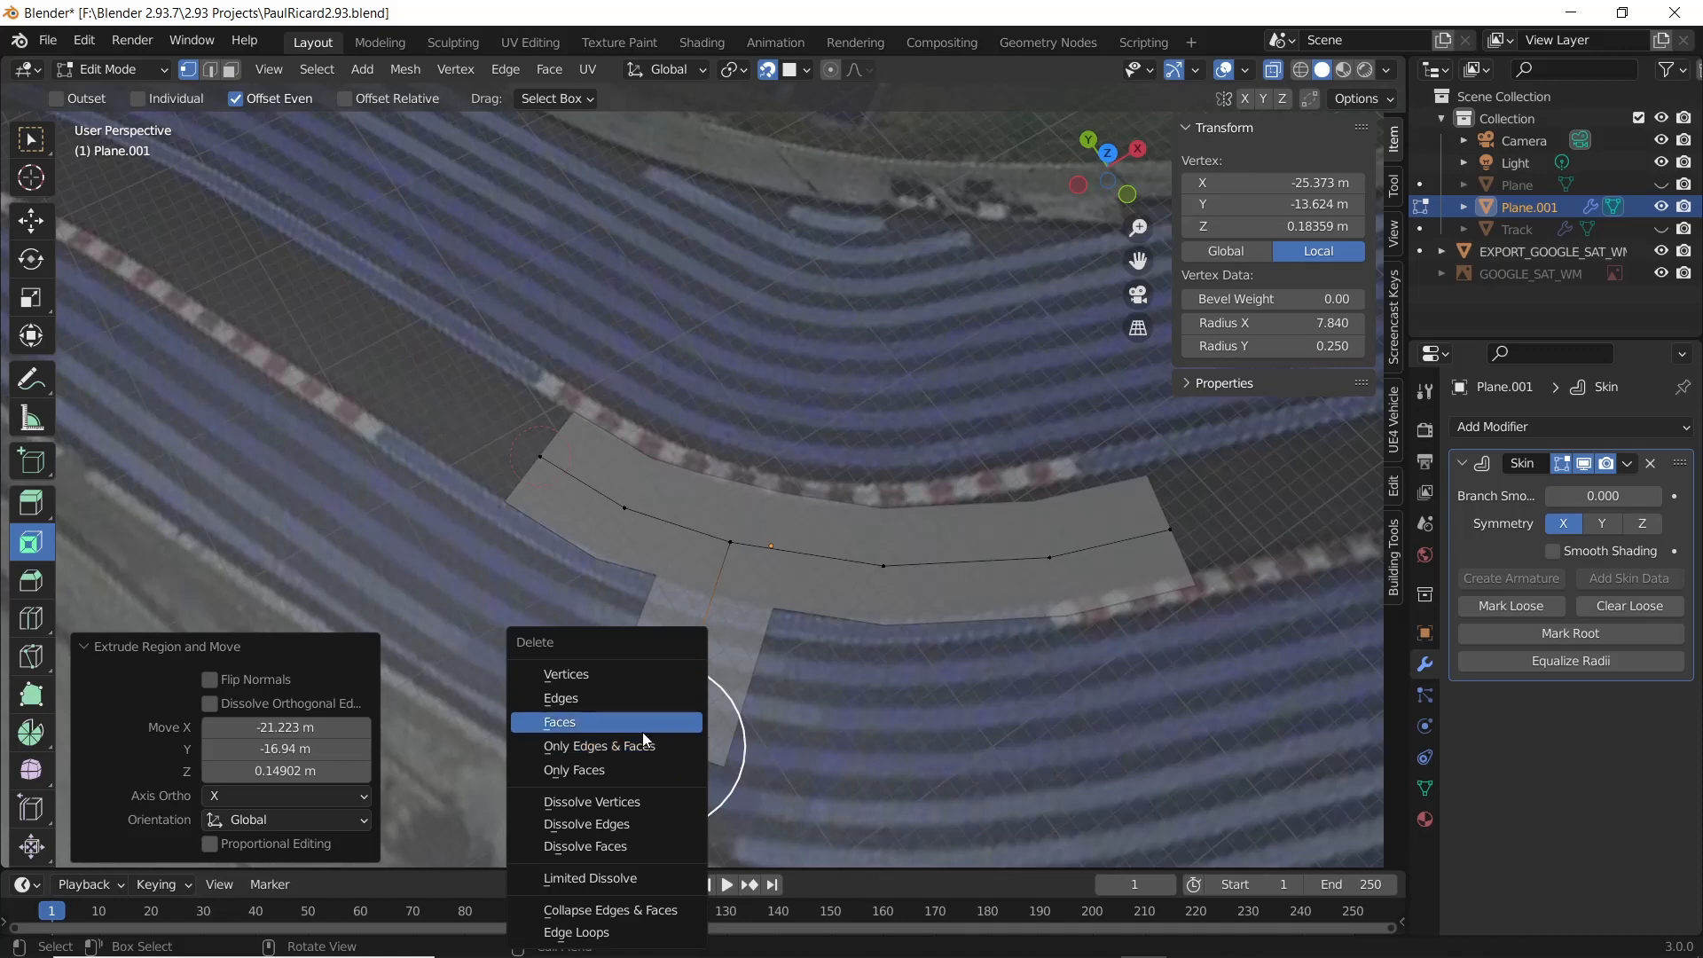
pyautogui.click(630, 674)
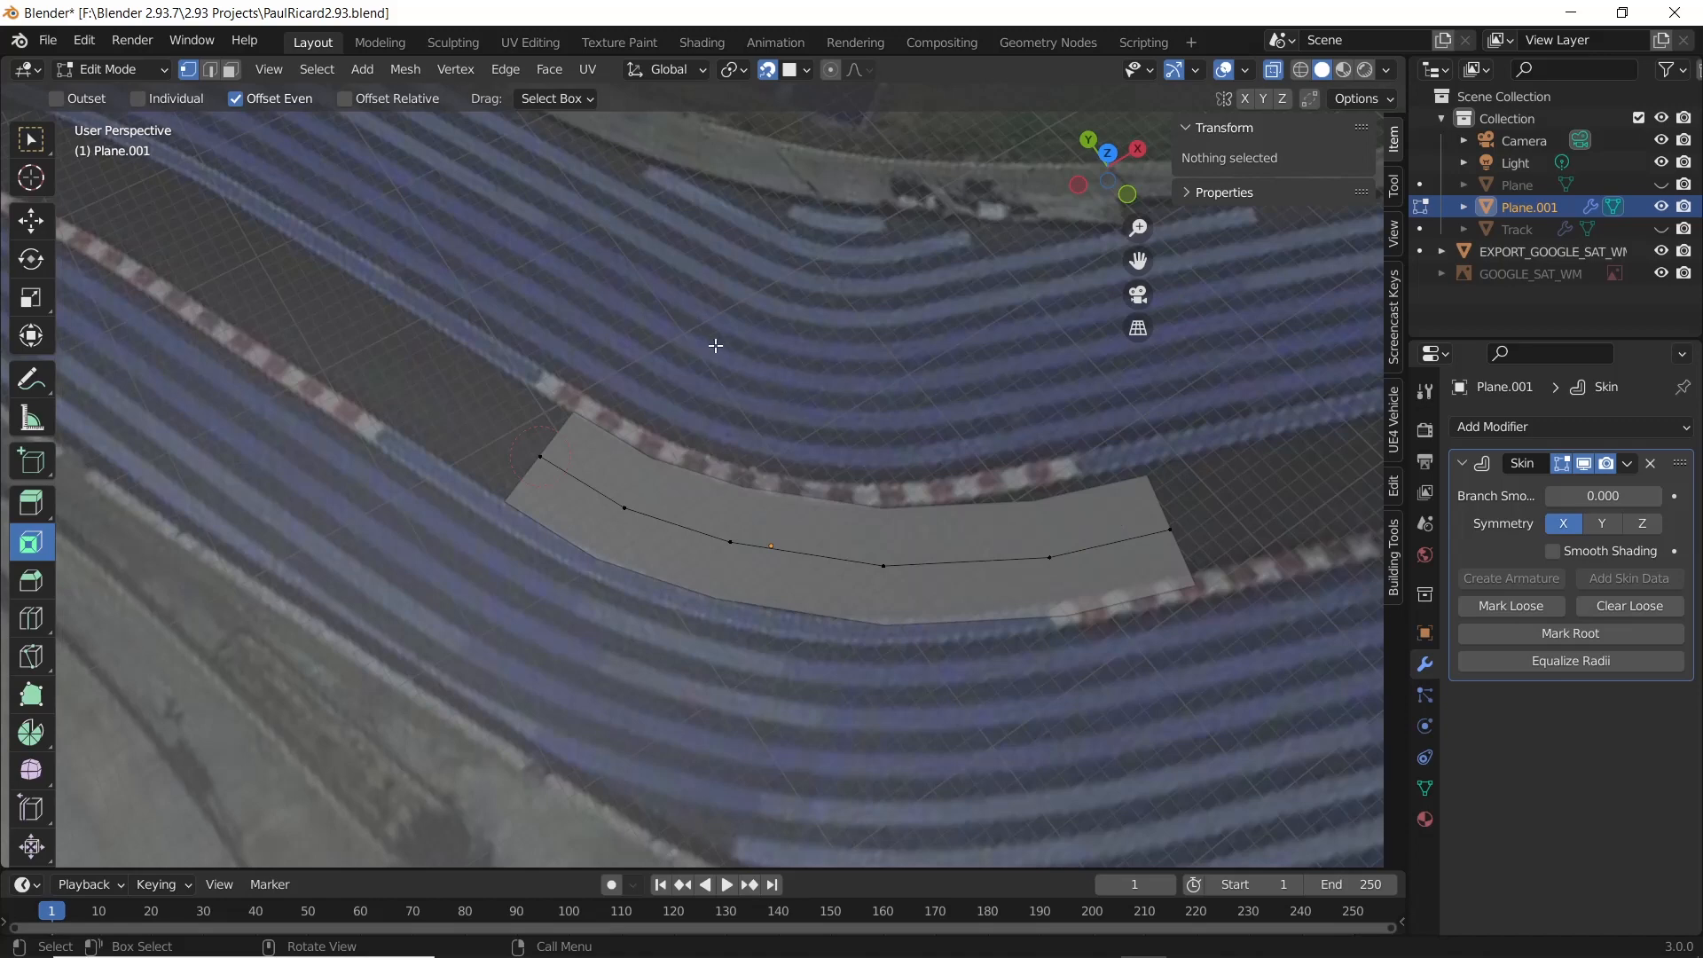
# - Apply the Skin modifier to the bend mesh in Object Mode
pyautogui.press('Tab')
pyautogui.click(1628, 464)
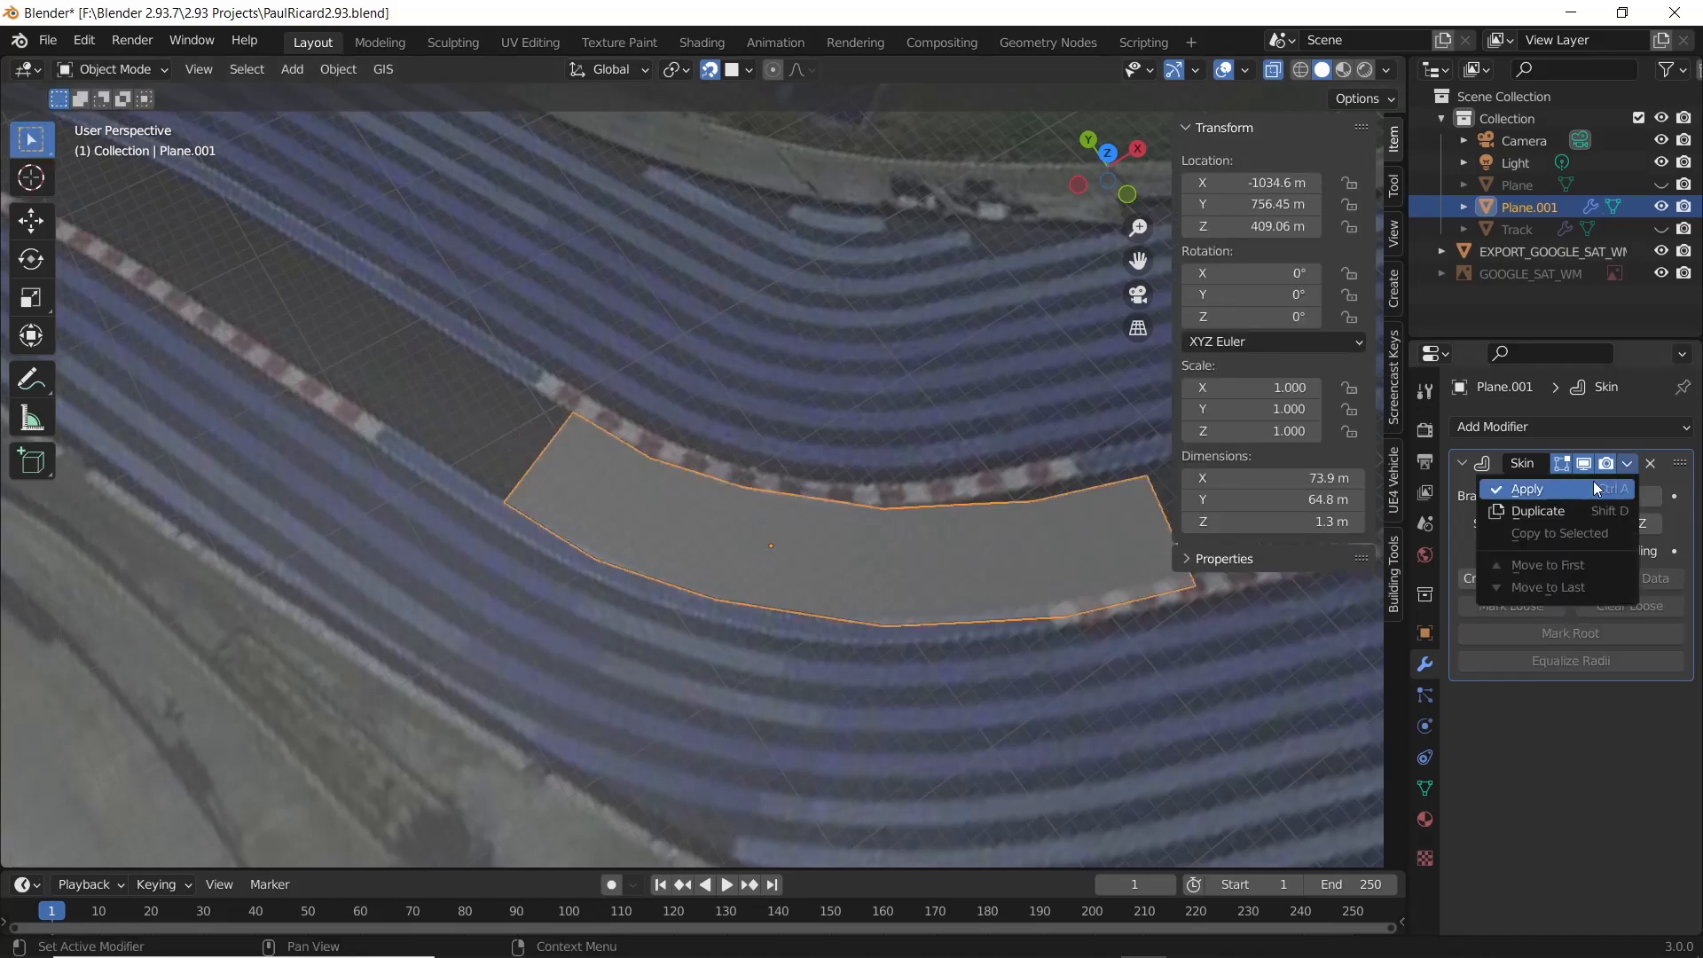
pyautogui.click(1579, 488)
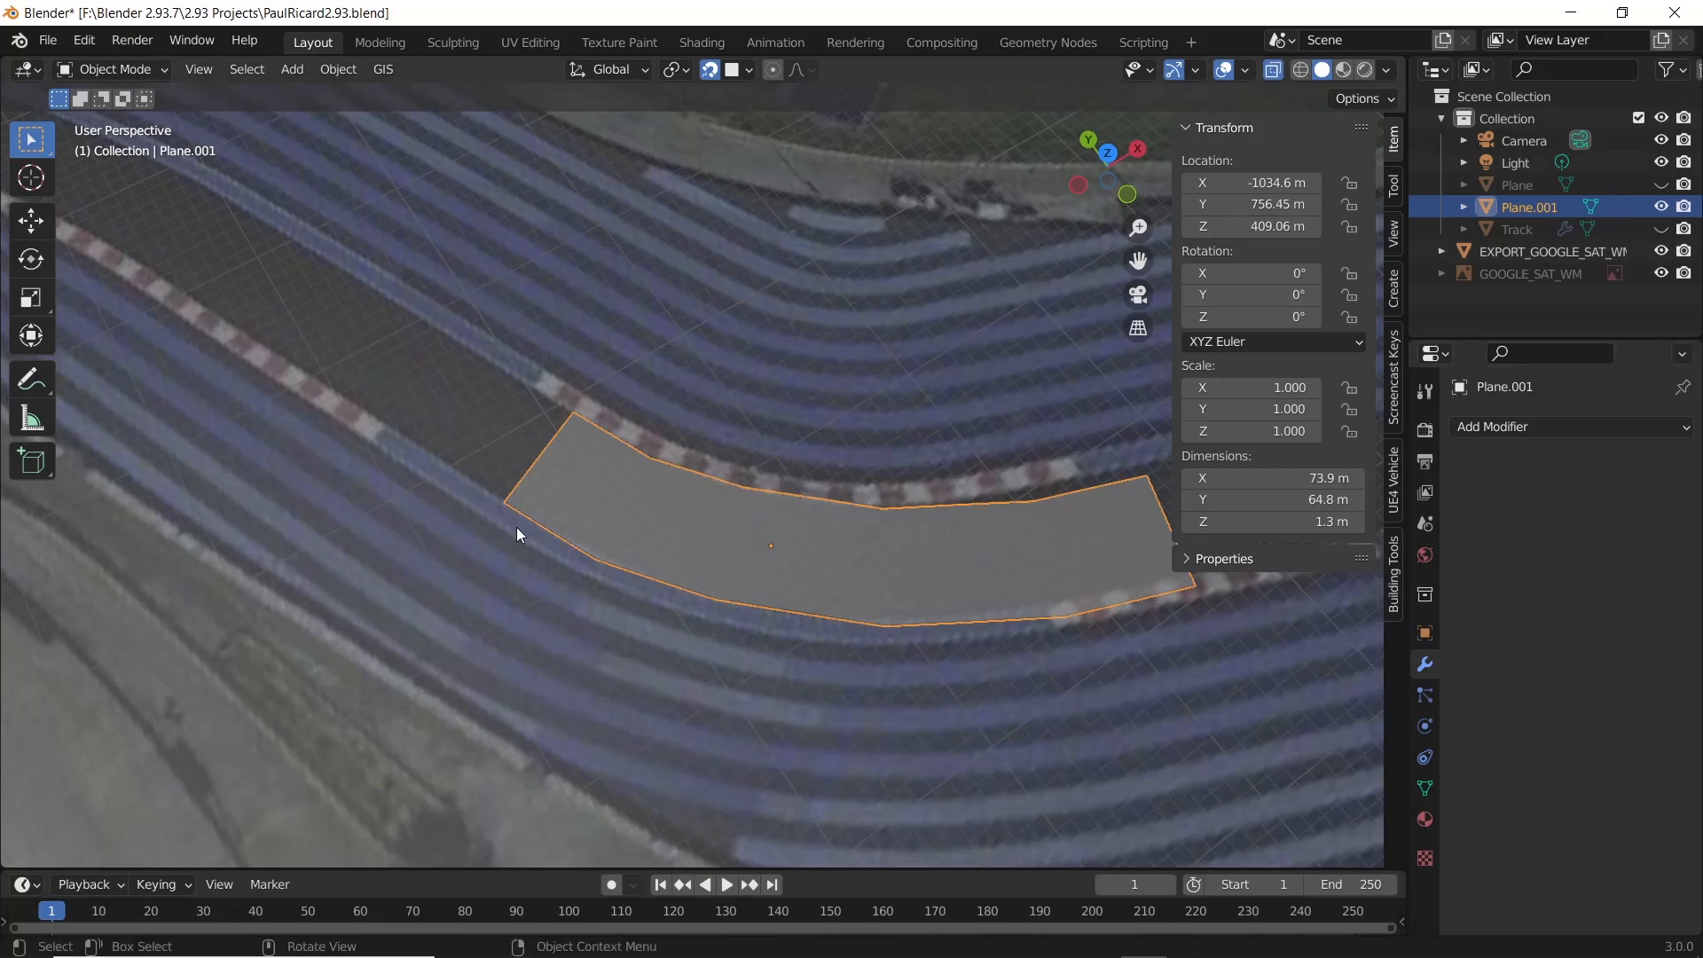
# - Return the skinned bend mesh to Edit Mode and turn off X-ray display
pyautogui.press('Tab')
pyautogui.moveTo(497, 440); pyautogui.dragTo(677, 498, button='middle')
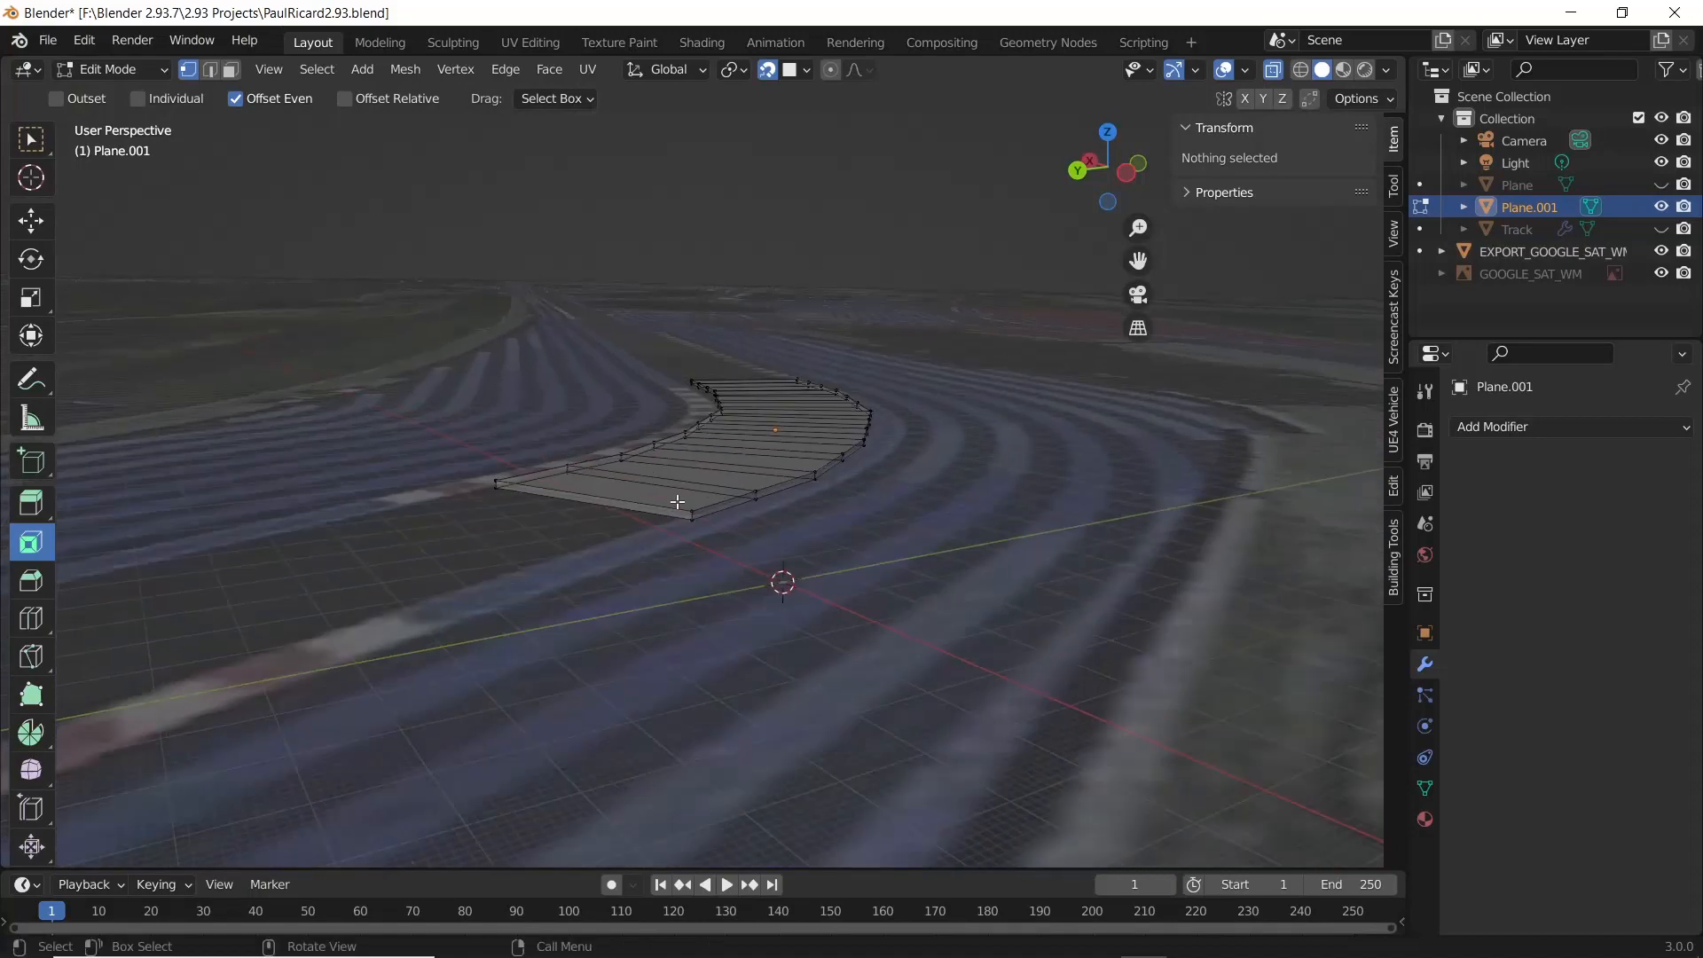
pyautogui.scroll(5, 789, 537)
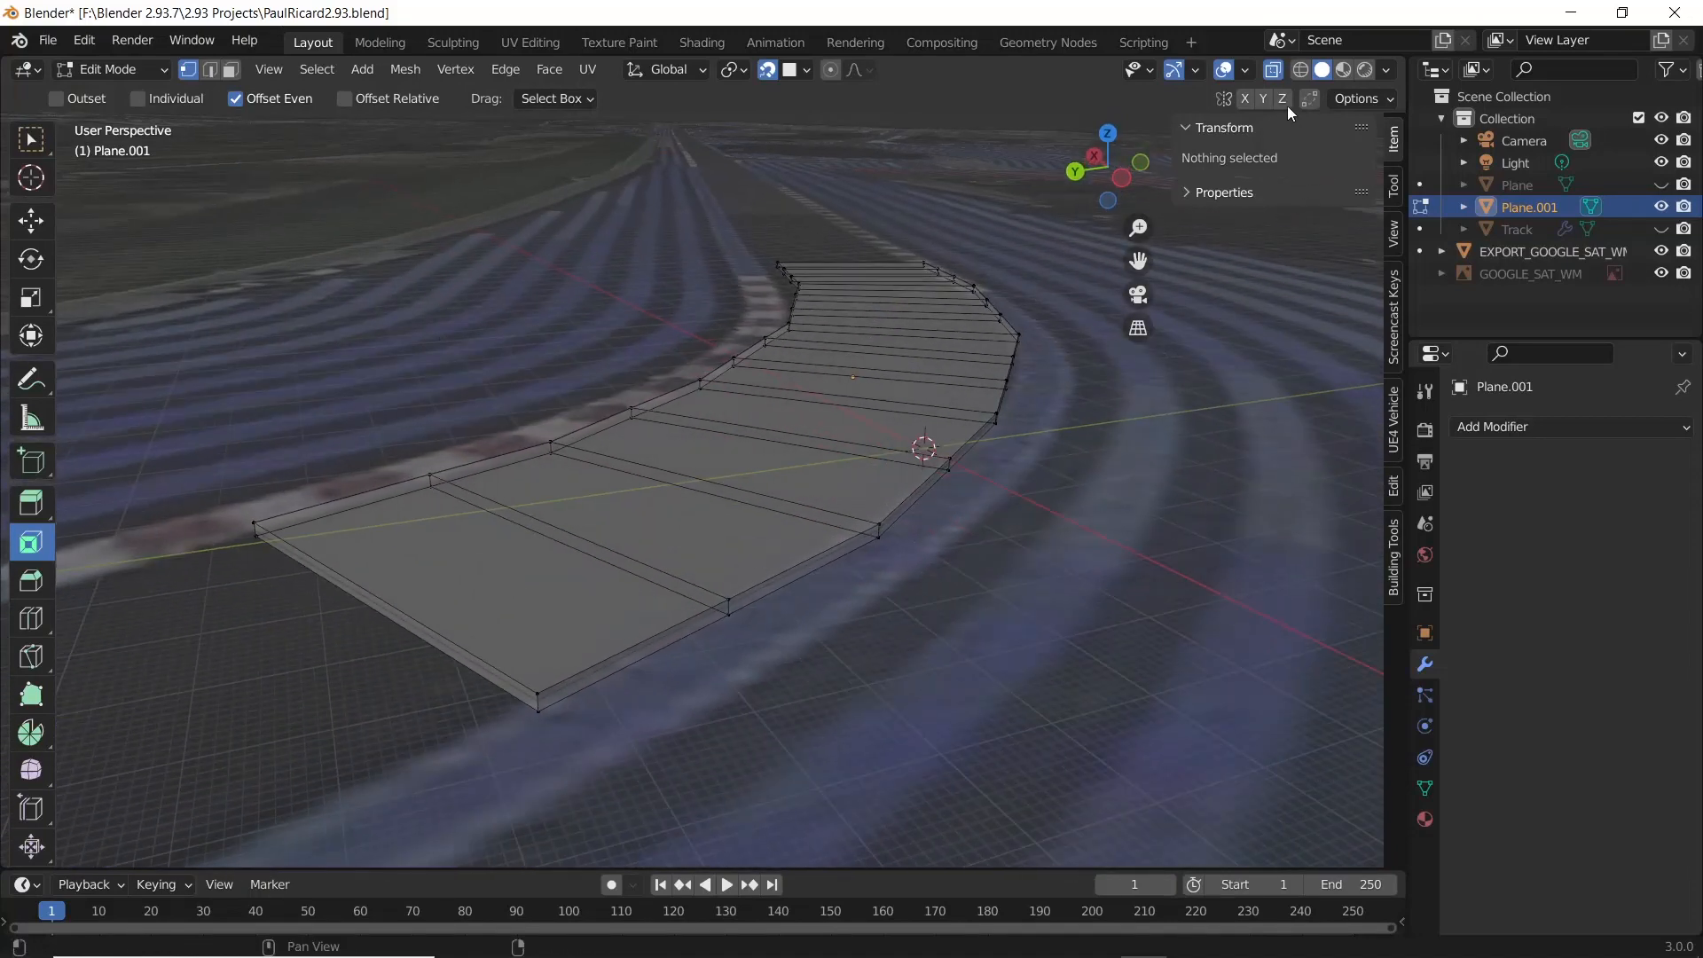
pyautogui.click(1273, 70)
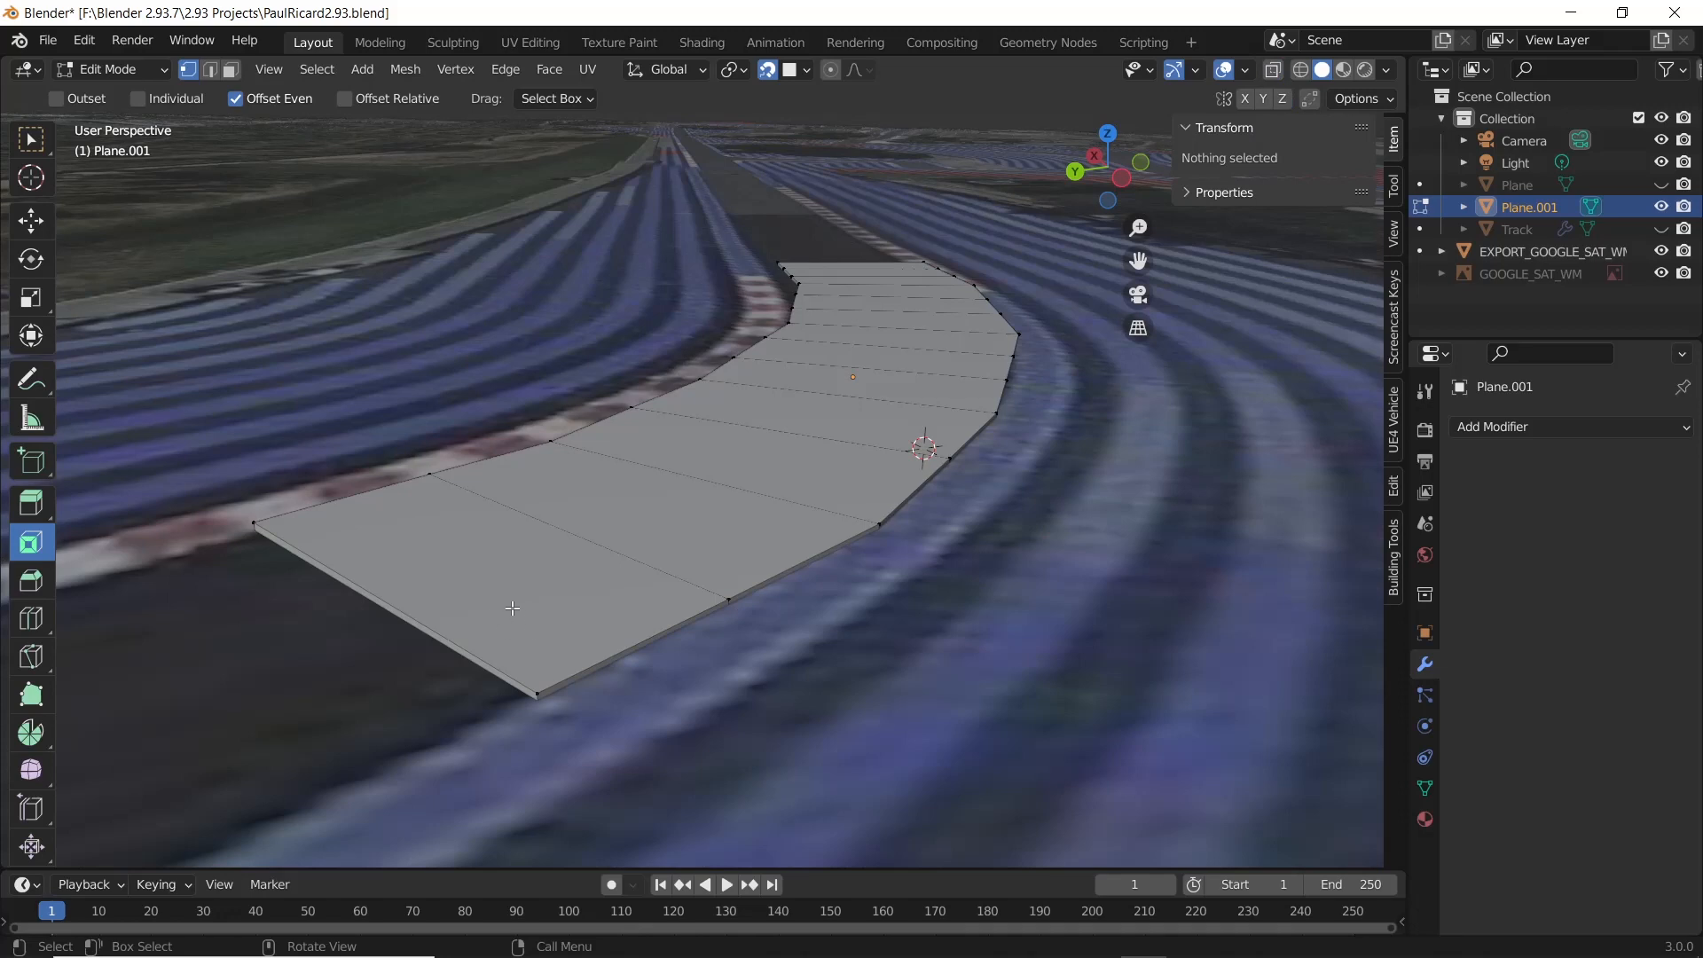
# - Select all the bend's top faces in face mode by extending one end face's selection to Linked Flat Faces
pyautogui.click(230, 69)
pyautogui.click(526, 610)
pyautogui.moveTo(526, 610); pyautogui.dragTo(689, 611, button='middle')
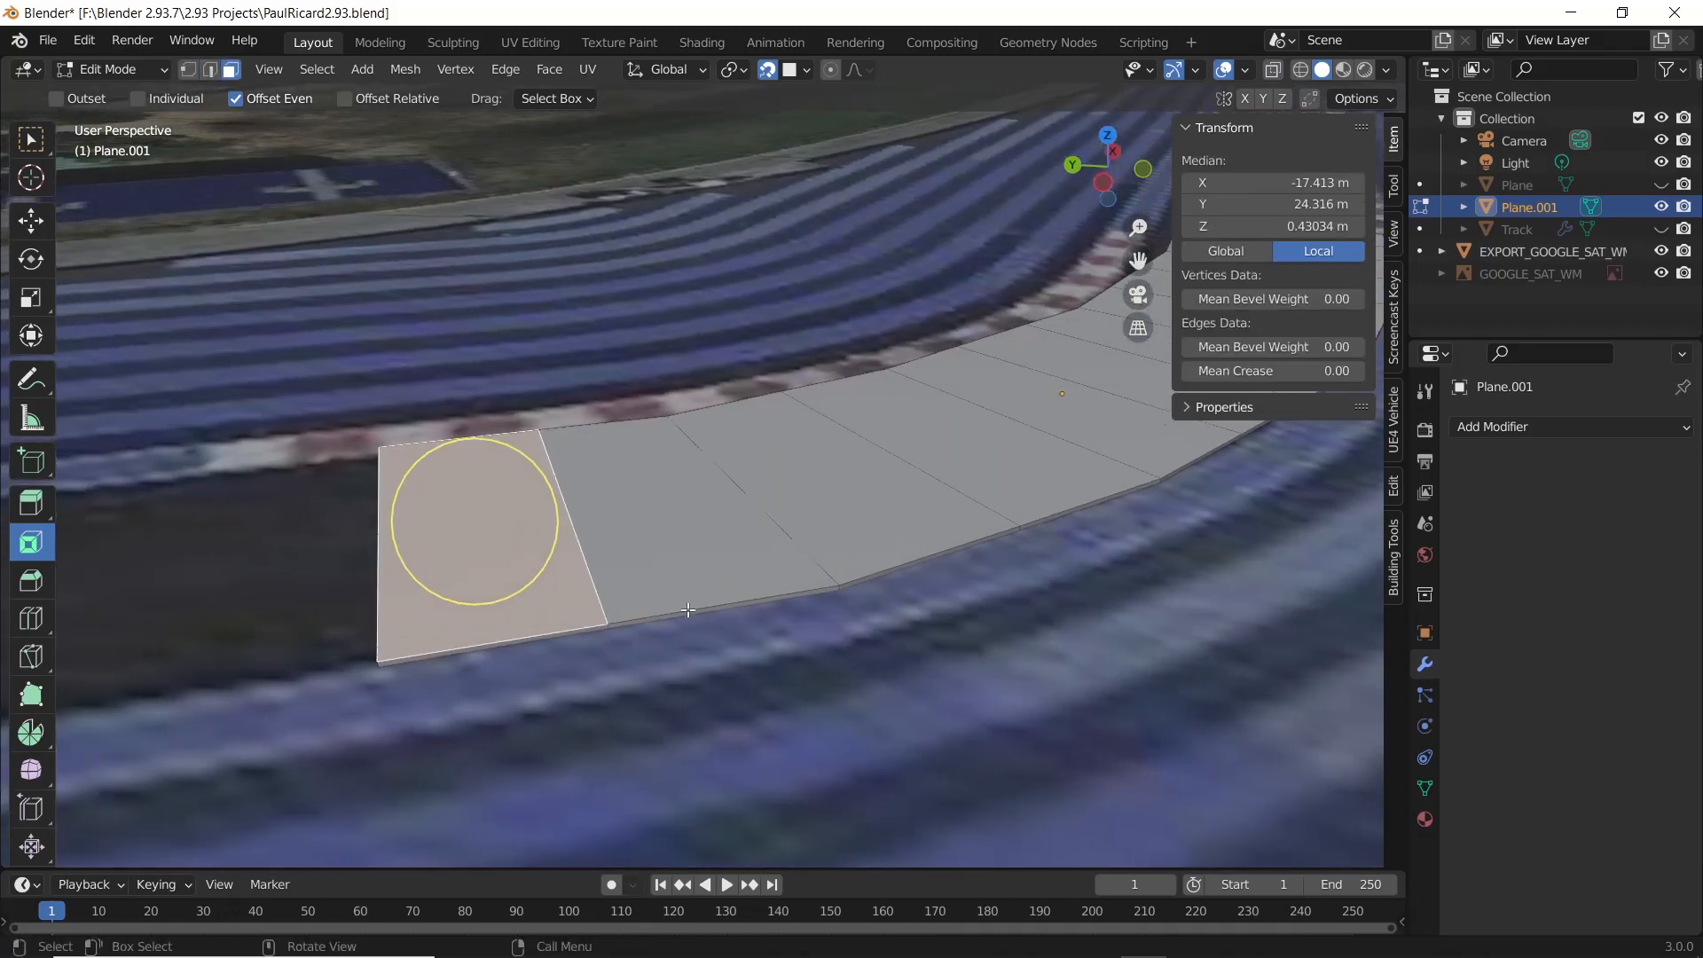
pyautogui.click(330, 71)
pyautogui.moveTo(406, 463)
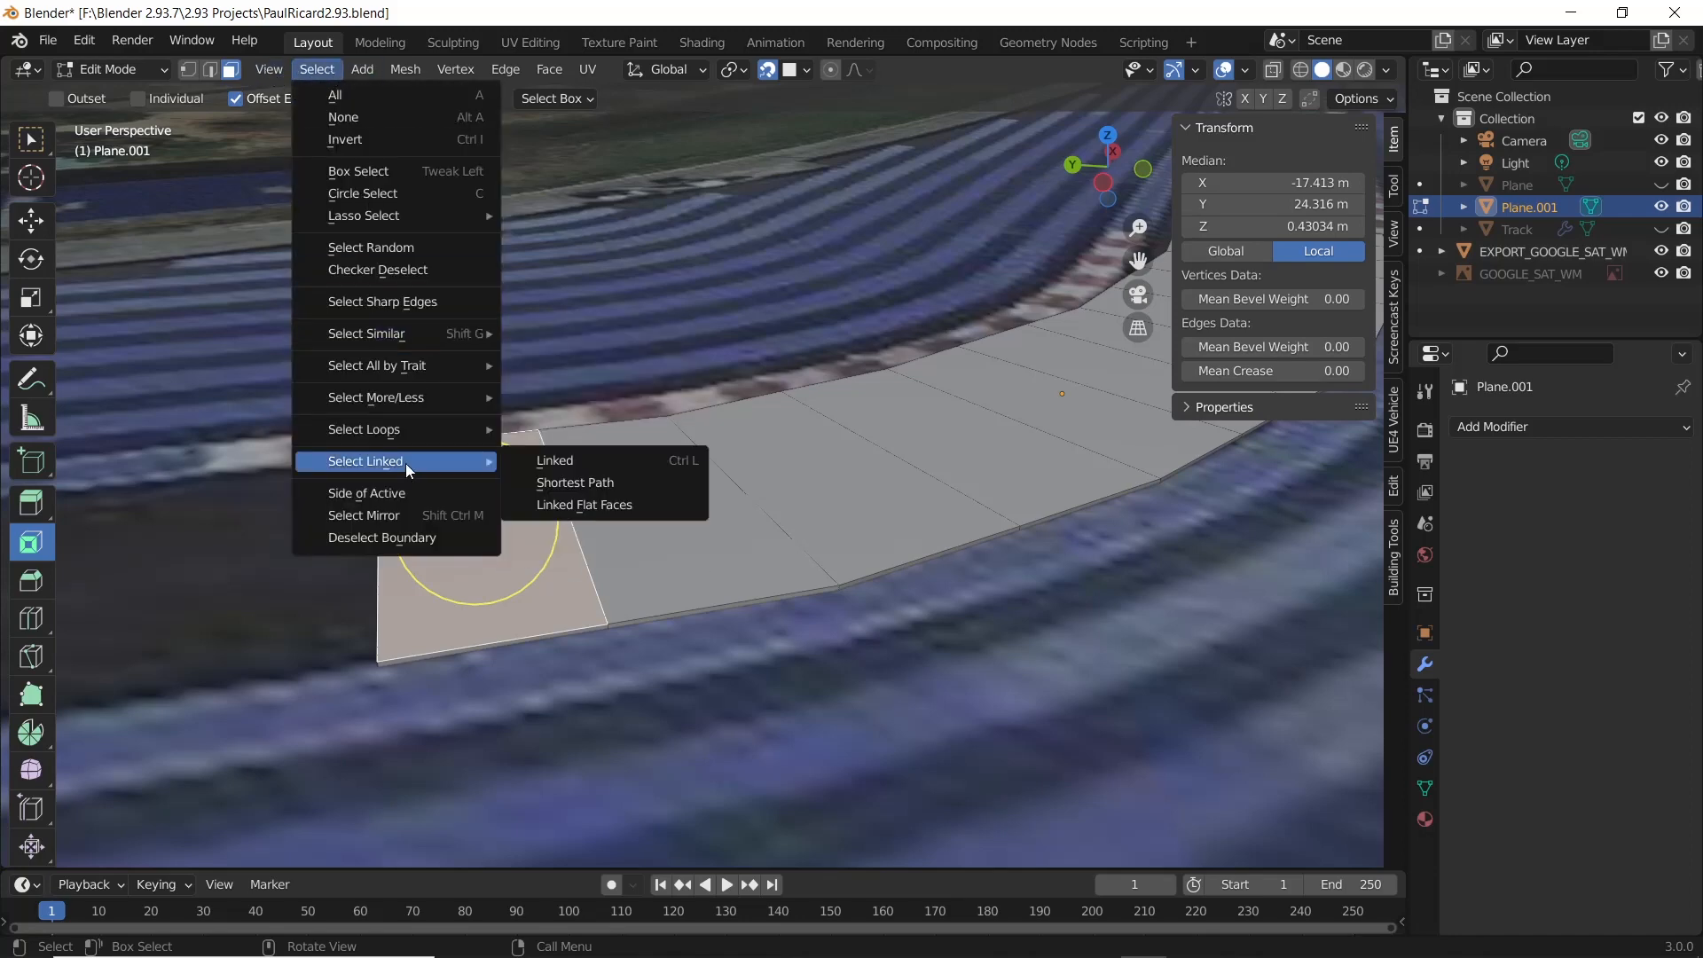
pyautogui.click(570, 506)
pyautogui.scroll(-3, 689, 551)
pyautogui.moveTo(781, 558); pyautogui.dragTo(576, 584, button='middle')
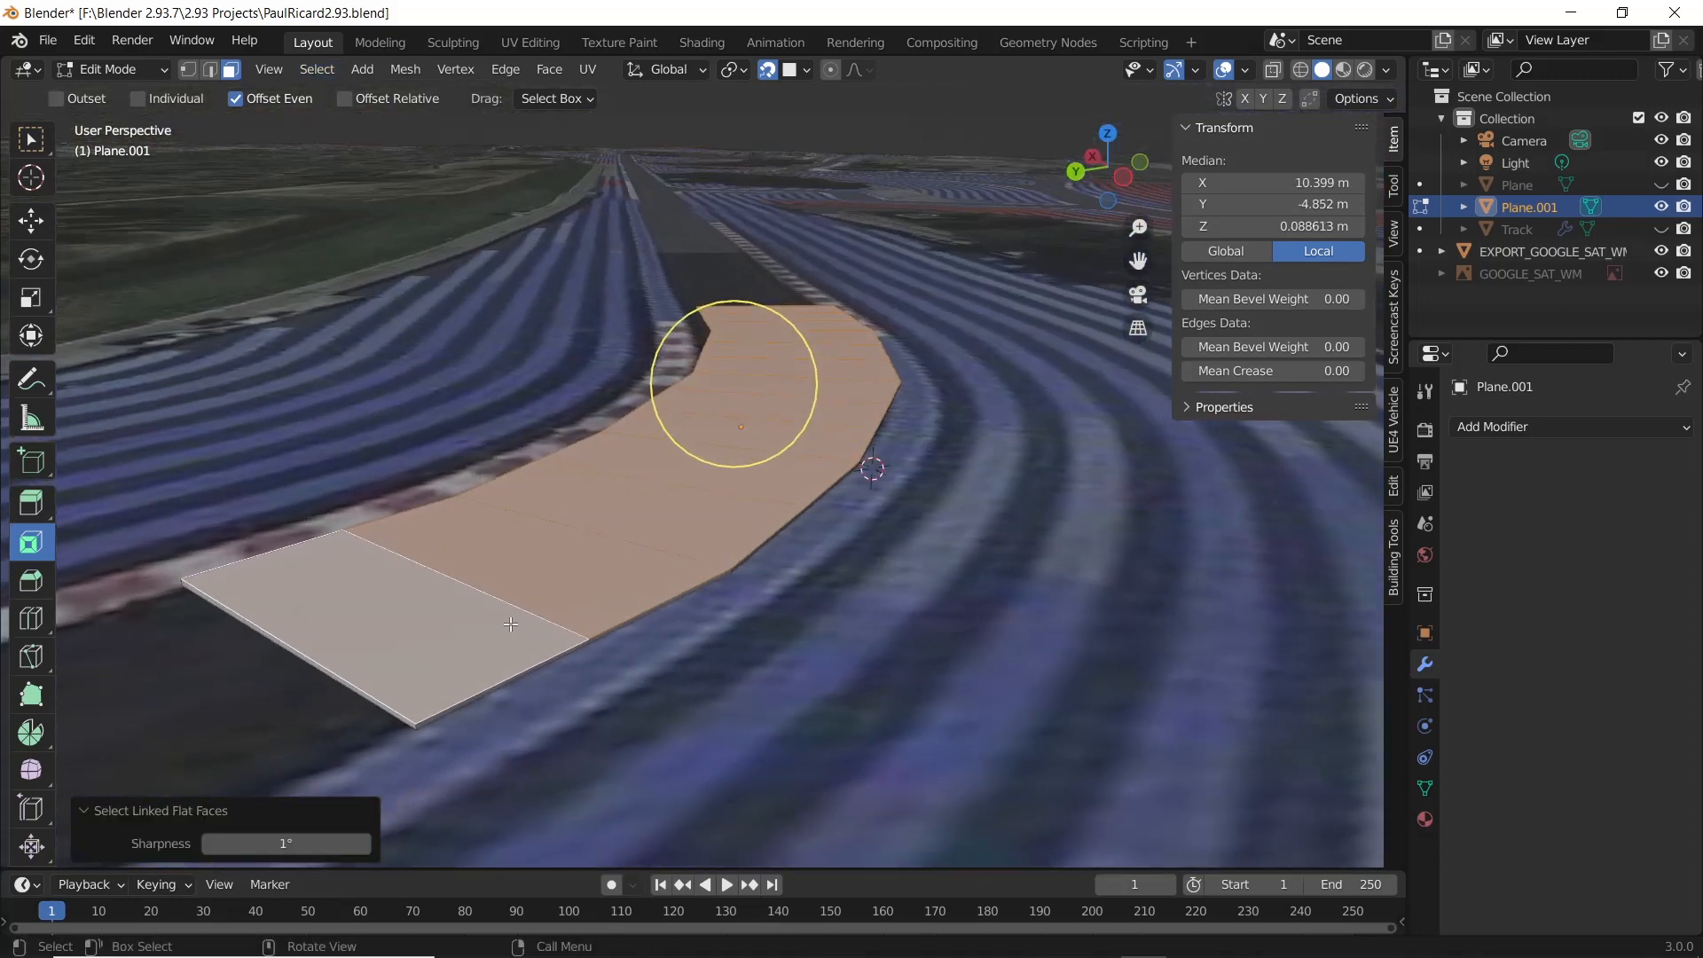
pyautogui.scroll(-2, 581, 612)
pyautogui.moveTo(626, 591); pyautogui.dragTo(681, 592, button='middle')
pyautogui.moveTo(801, 557); pyautogui.dragTo(799, 559, button='middle')
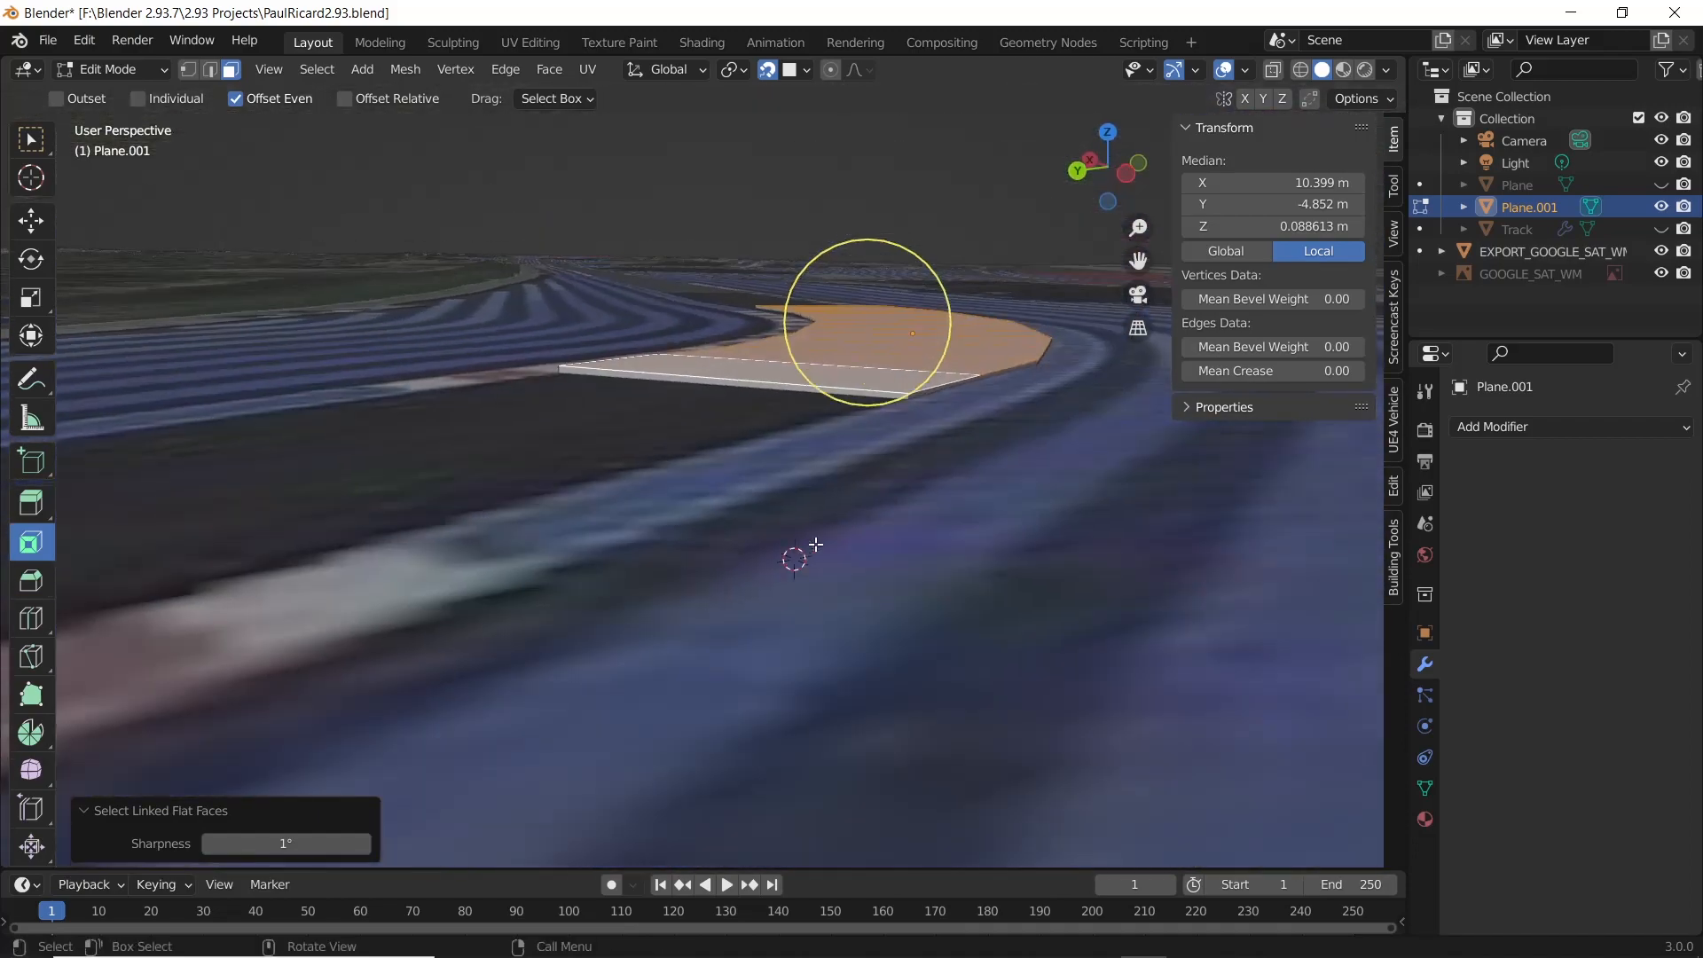
pyautogui.scroll(4, 772, 559)
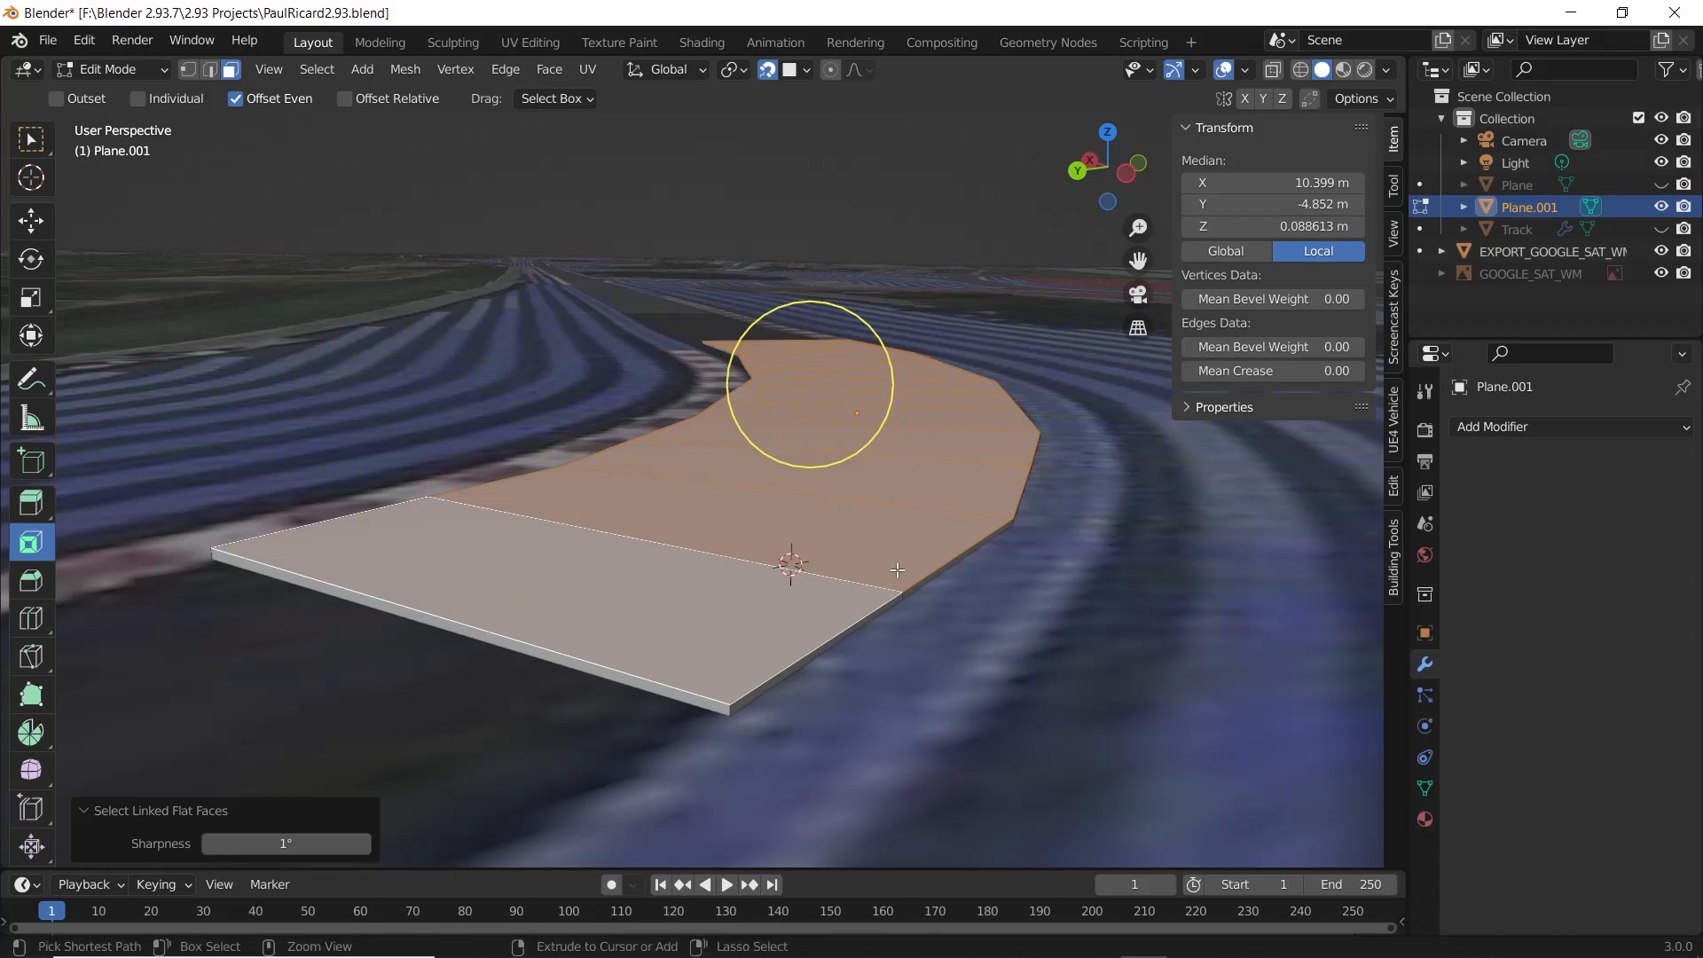
# - Invert the selection and delete the side and bottom faces, leaving only the bend's top surface
pyautogui.hotkey('ctrl', 'i')
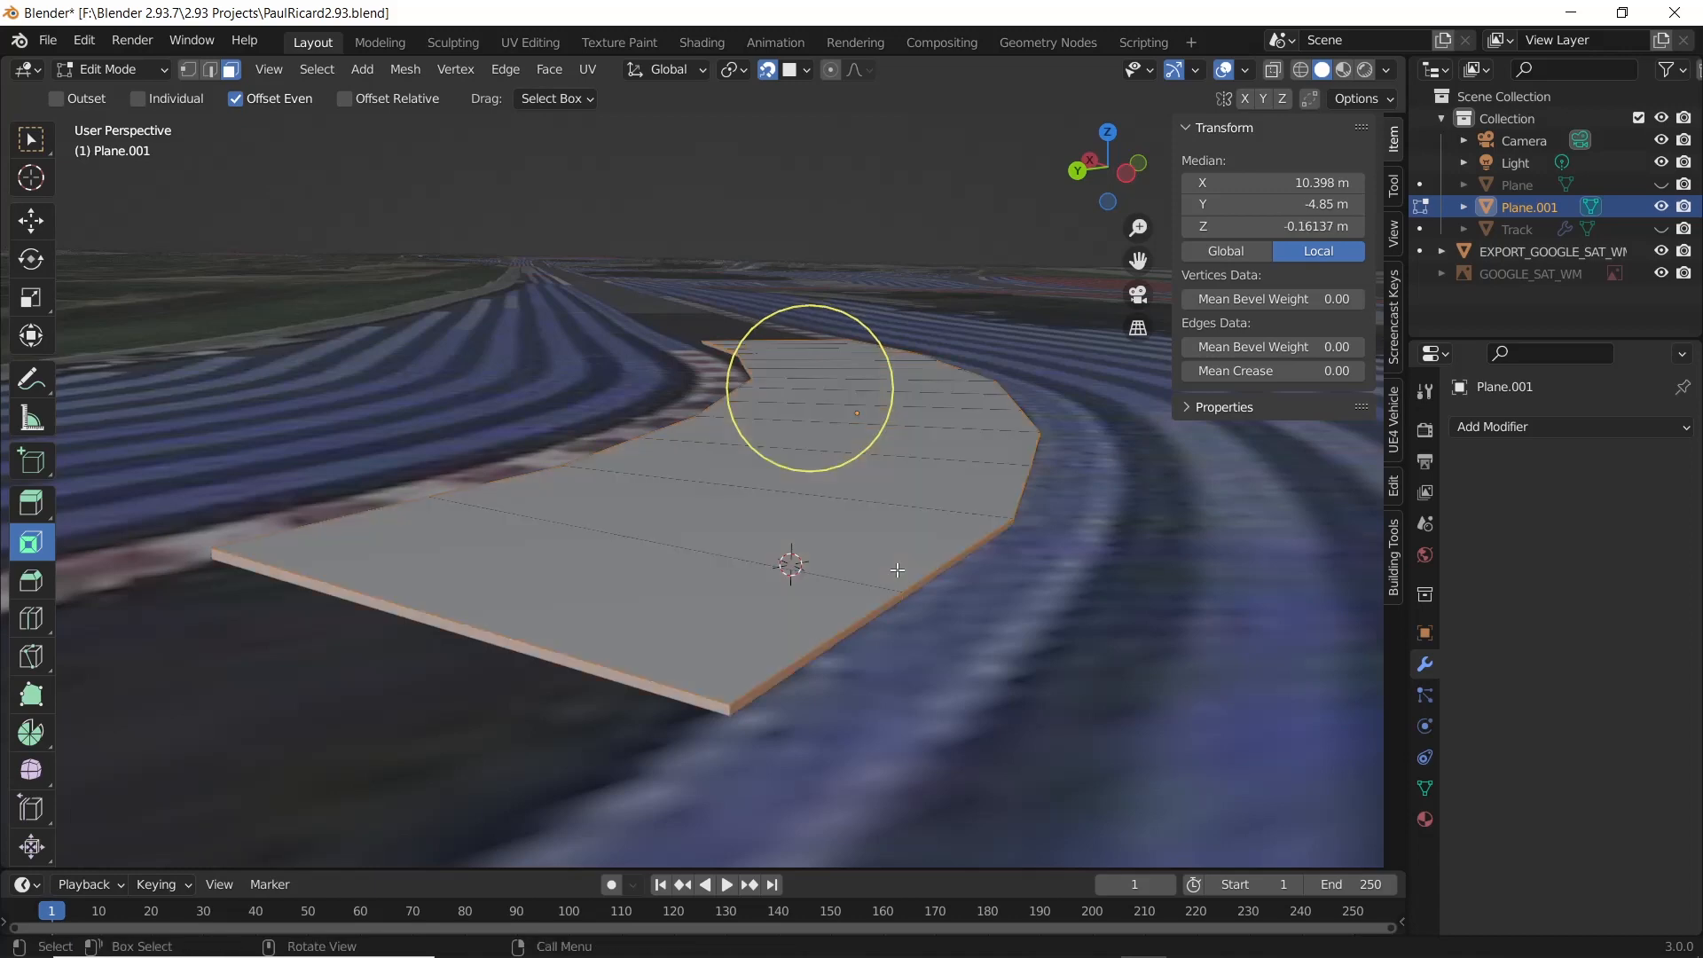
pyautogui.moveTo(898, 571); pyautogui.dragTo(801, 587, button='middle')
pyautogui.scroll(-5, 801, 587)
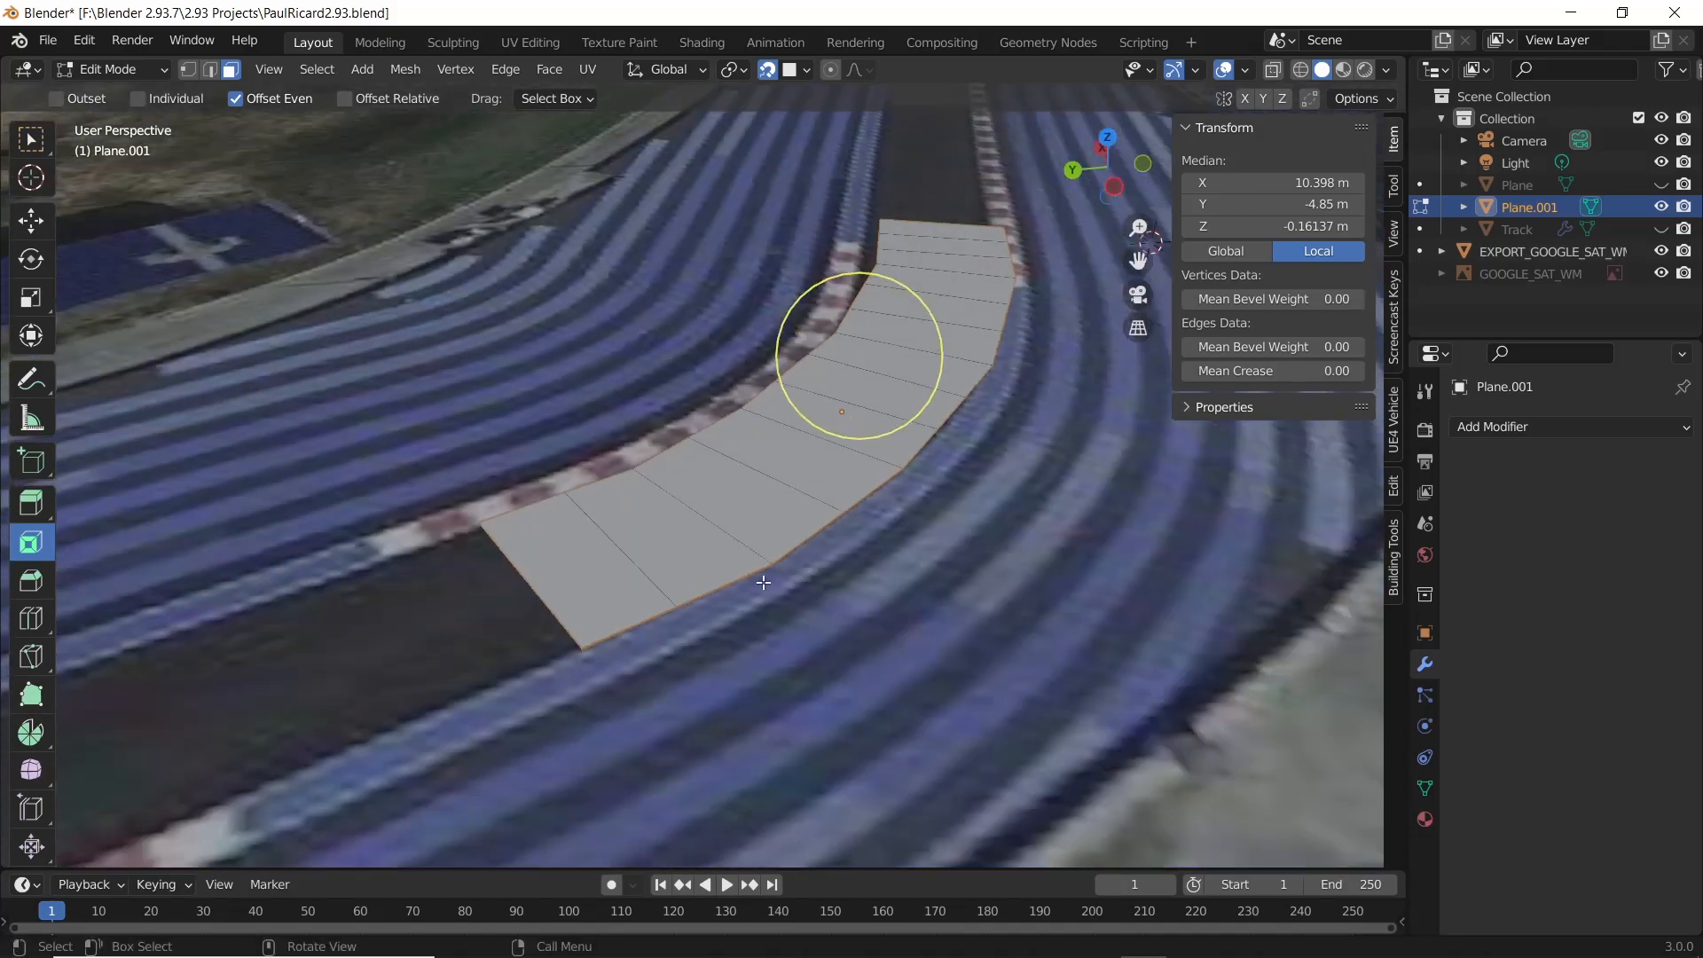
pyautogui.press('x')
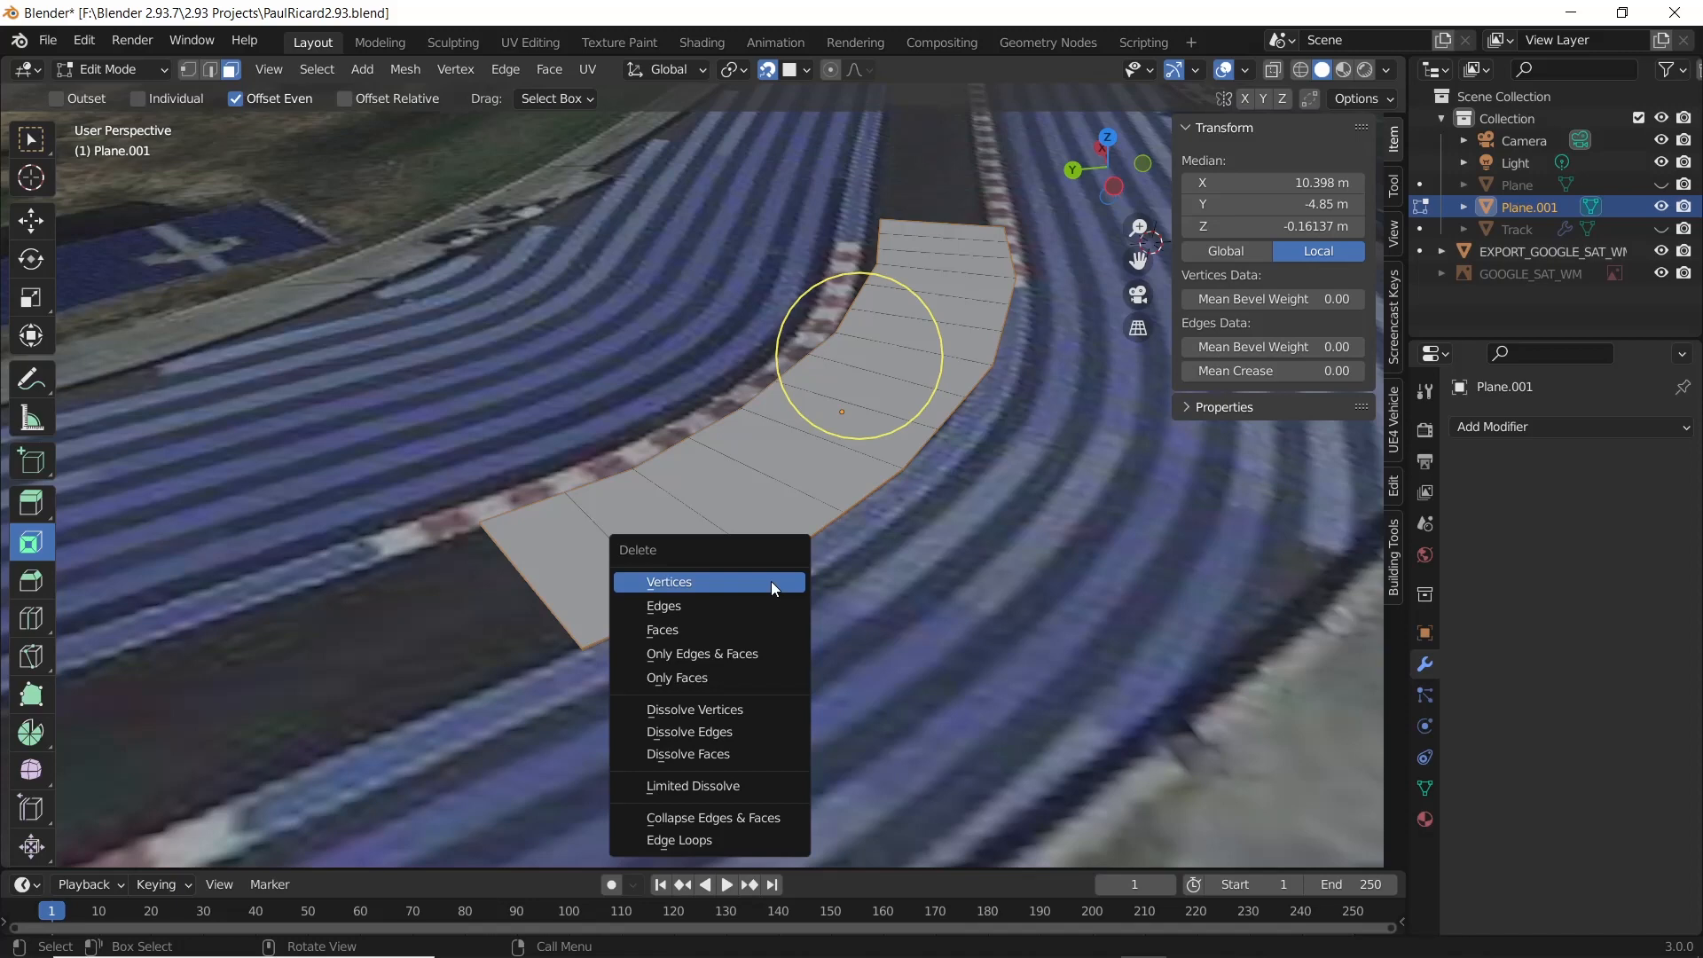
pyautogui.click(733, 630)
pyautogui.moveTo(733, 630); pyautogui.dragTo(897, 624, button='middle')
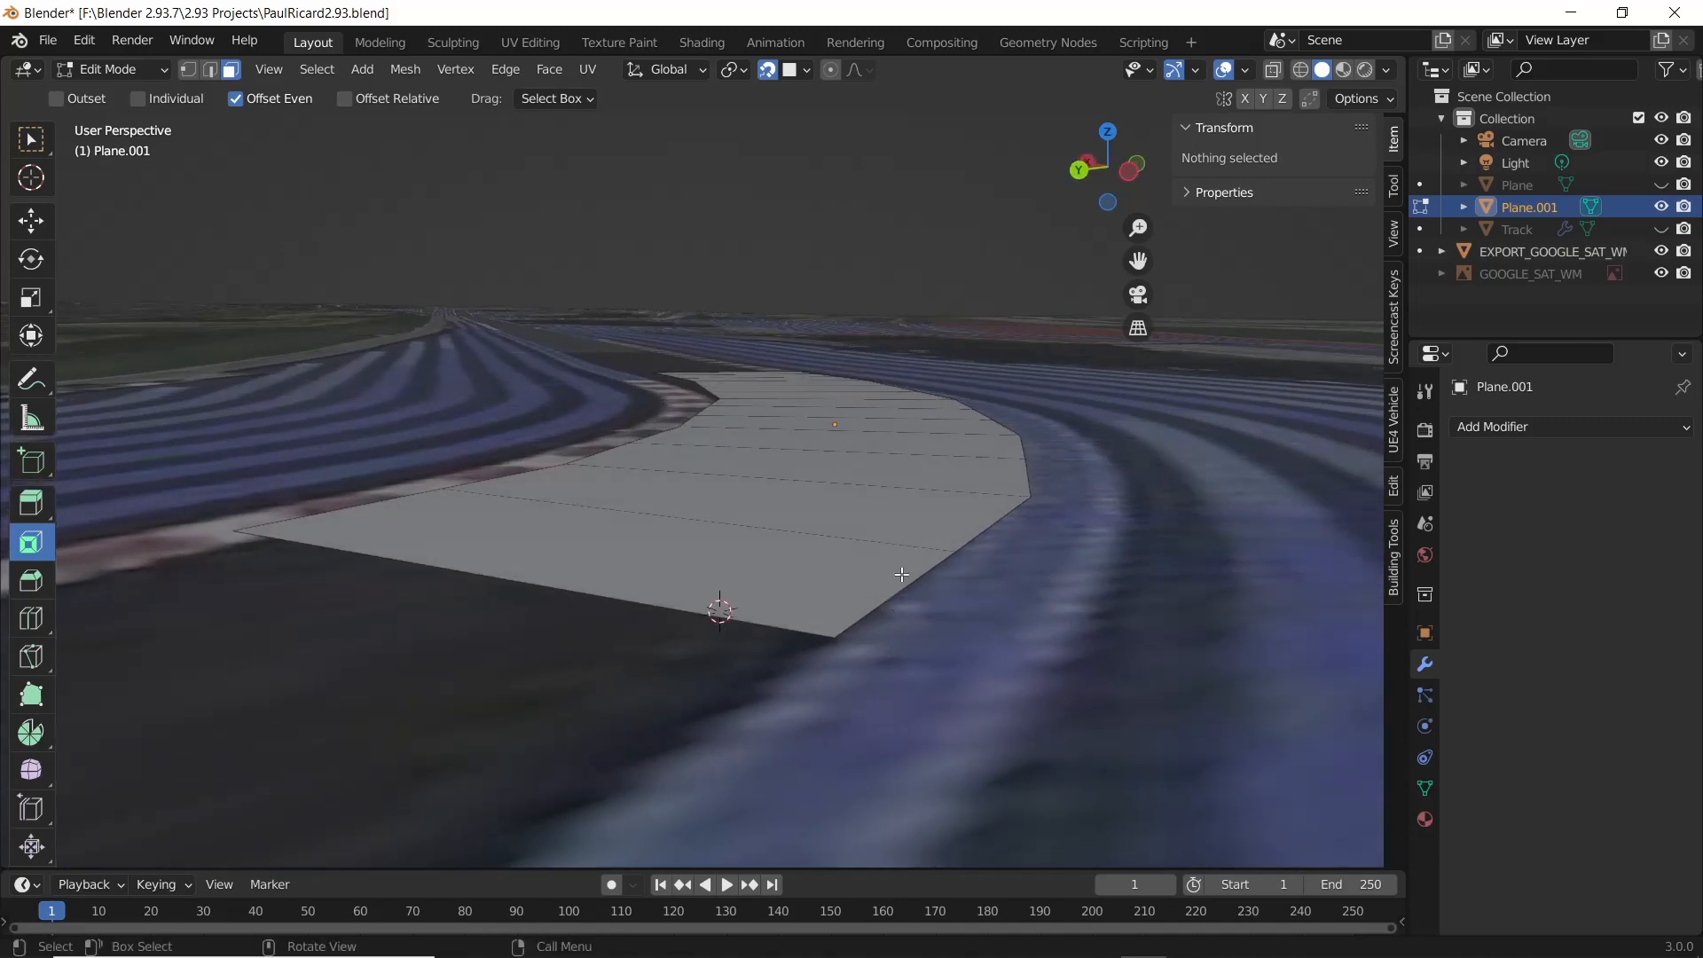
pyautogui.moveTo(897, 565); pyautogui.dragTo(879, 603, button='middle')
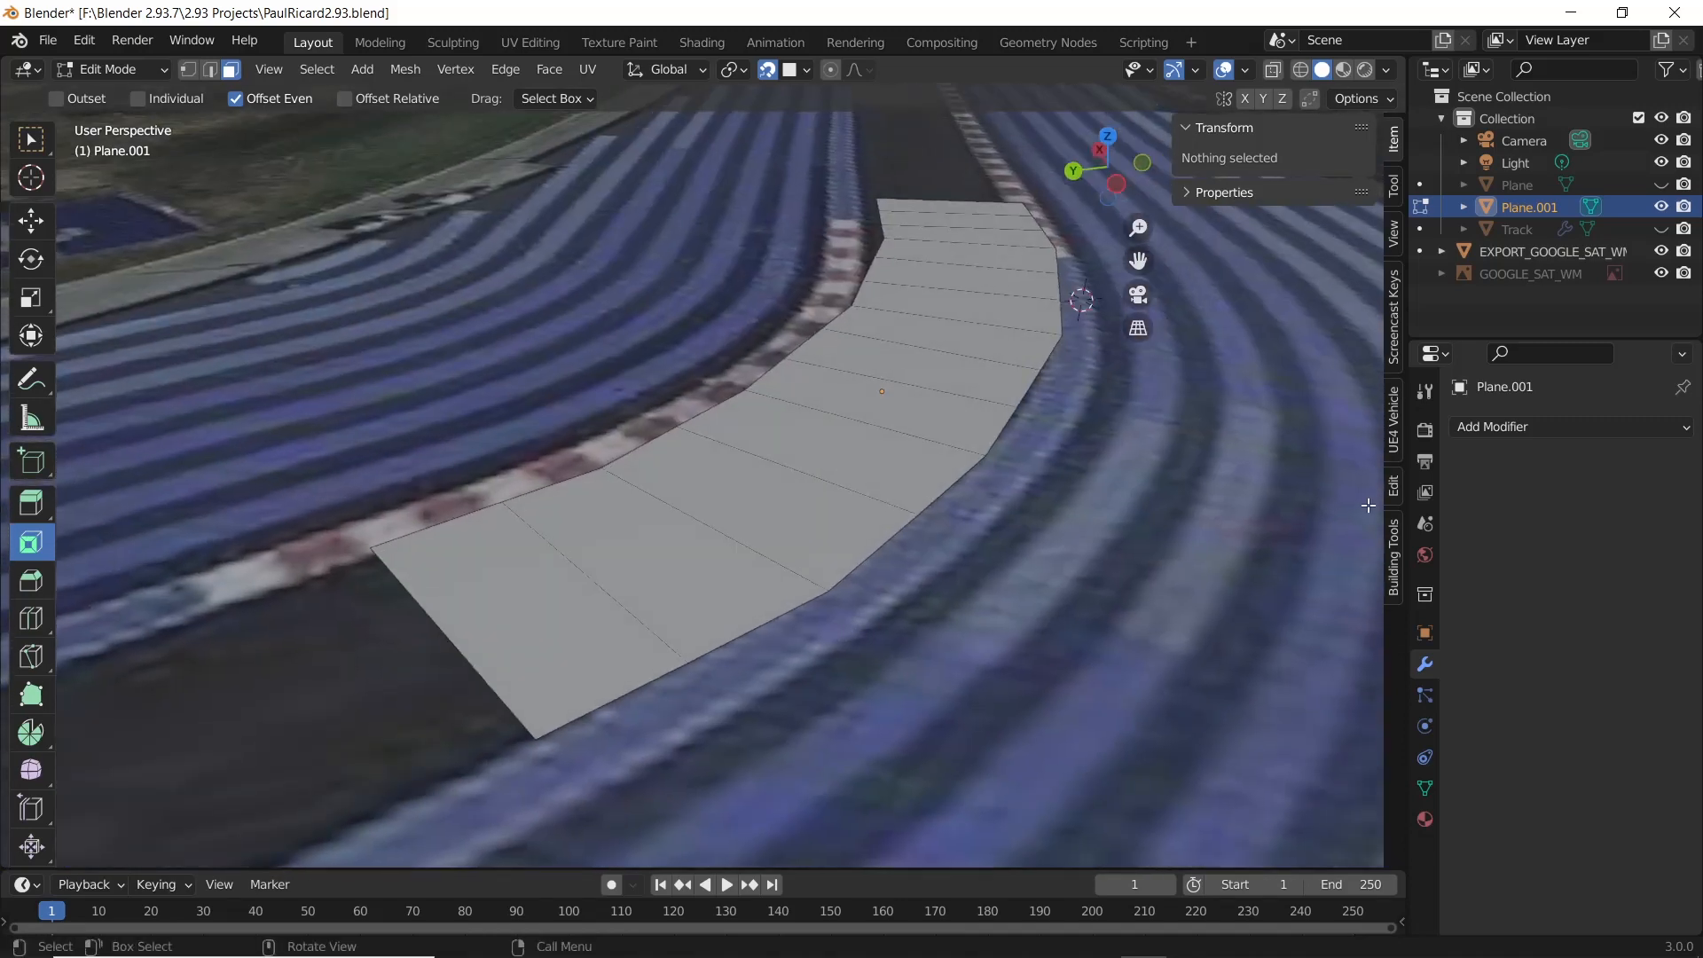
# - Add a Shrinkwrap modifier to the bend mesh and target the EXPORT_GOOGLE_SAT_WM terrain
pyautogui.click(1553, 429)
pyautogui.click(1452, 679)
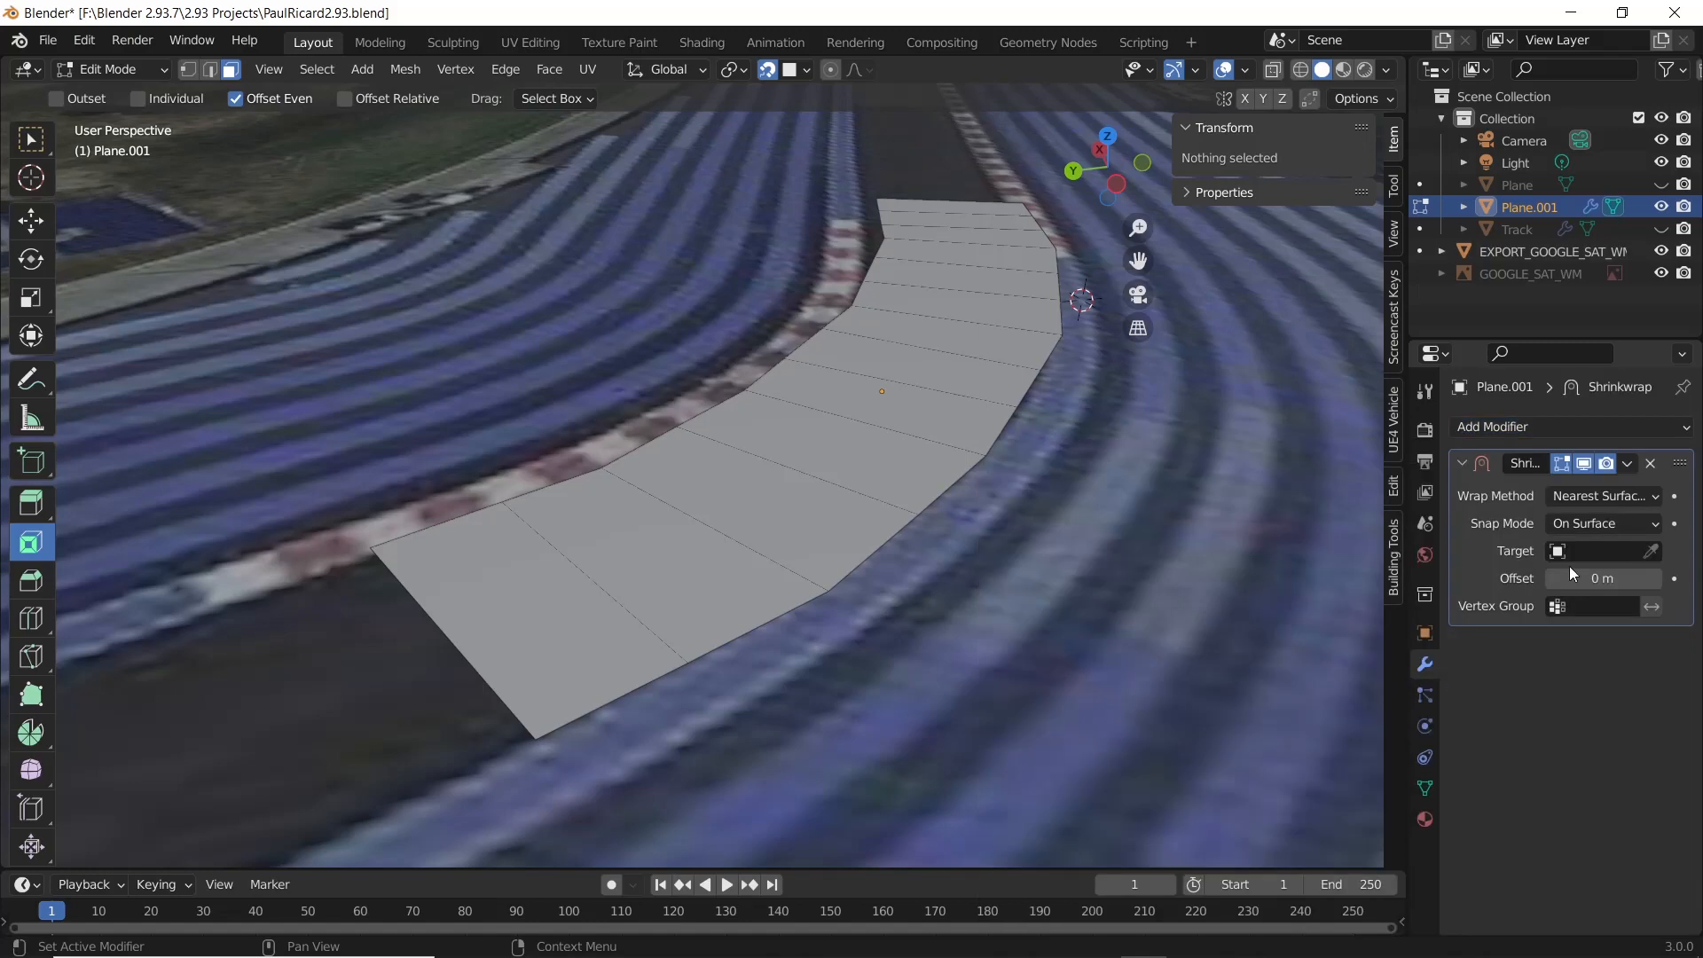
pyautogui.click(1652, 552)
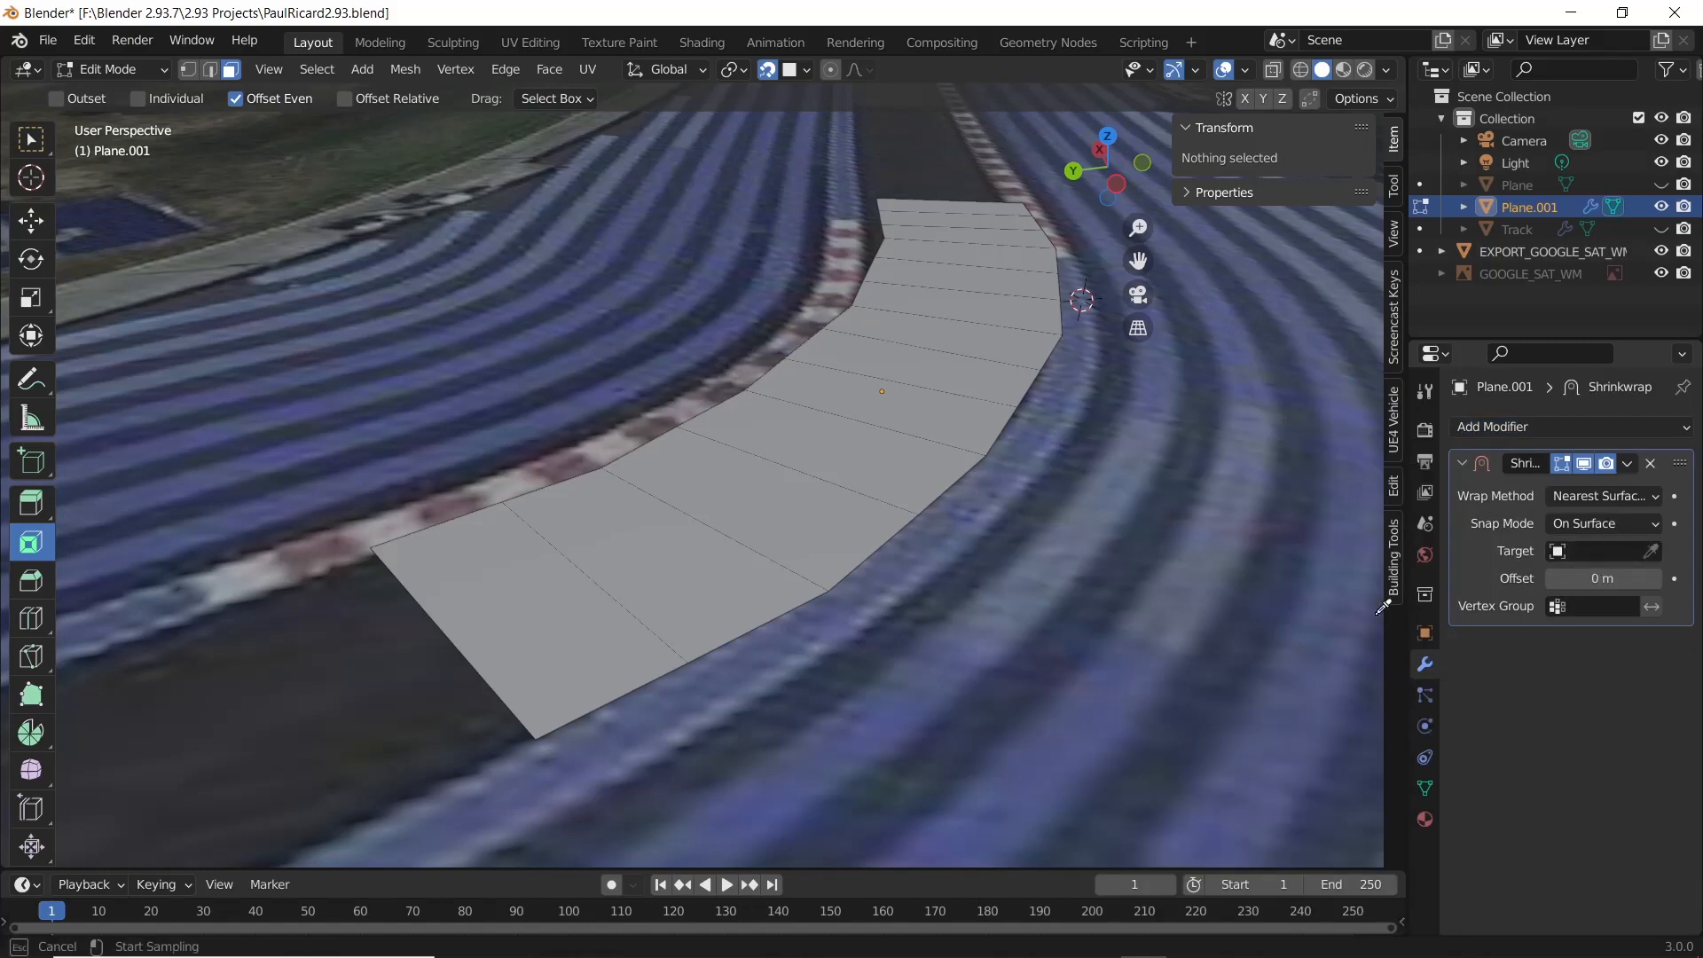
pyautogui.click(1105, 568)
# - Examine how the shrinkwrapped bend surface lies against the terrain, from ground level and from above
pyautogui.moveTo(974, 593); pyautogui.dragTo(1040, 549, button='middle')
pyautogui.scroll(2, 1006, 579)
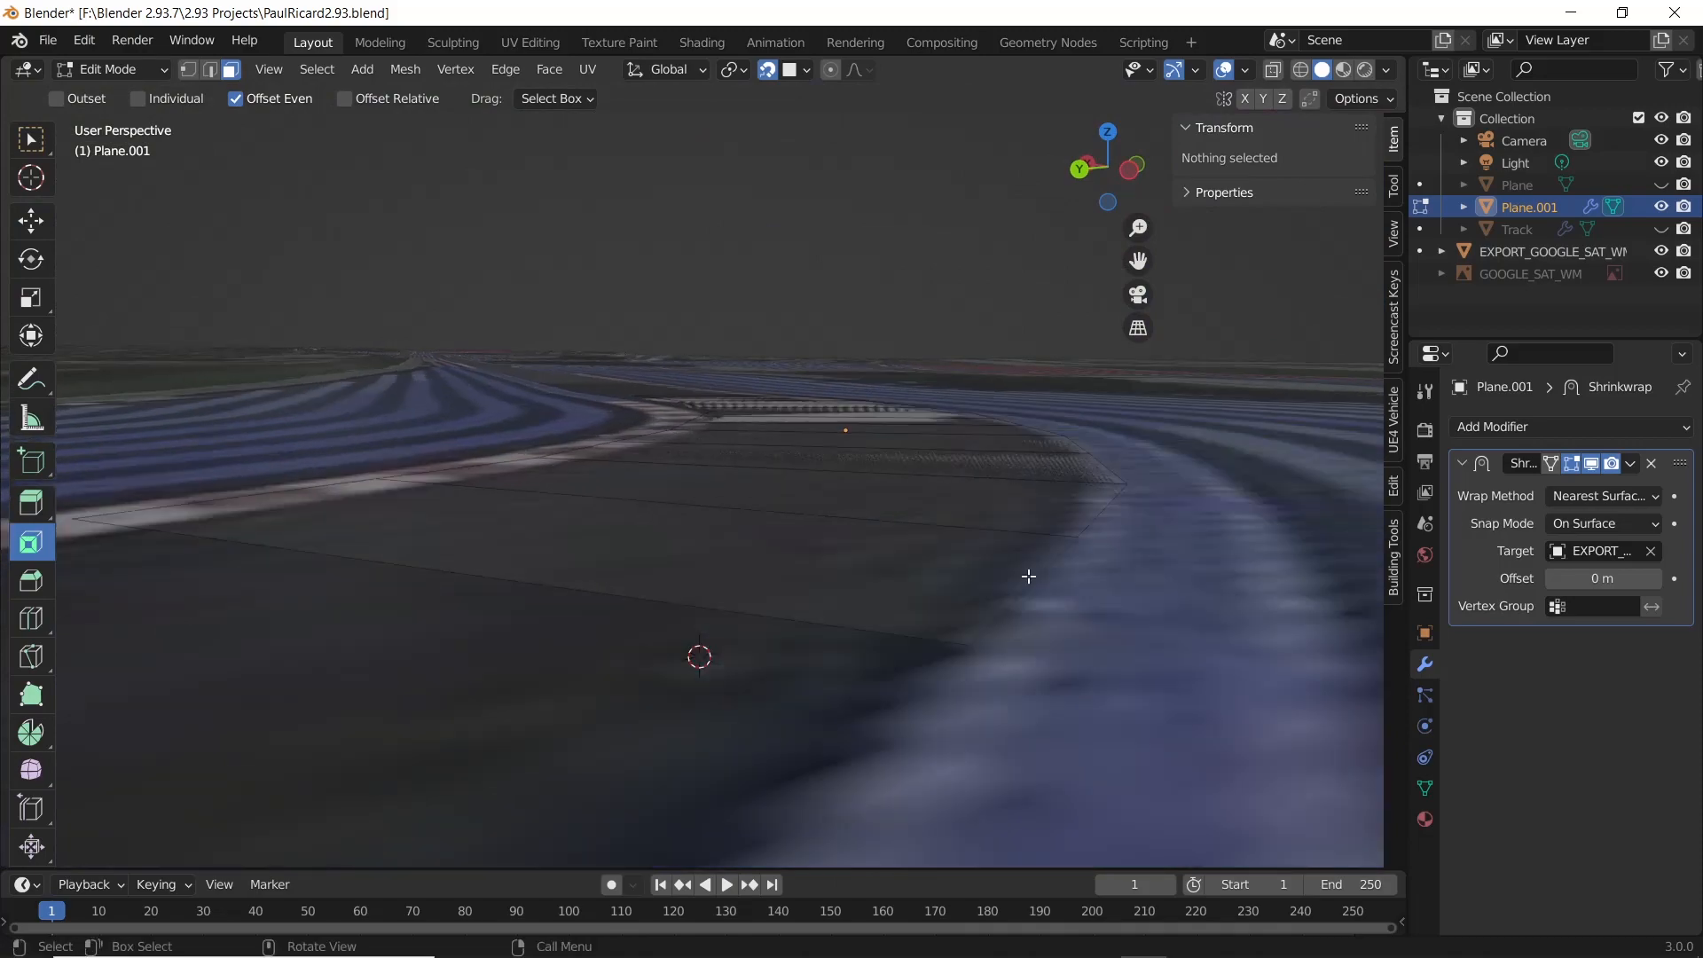
pyautogui.scroll(-4, 1050, 546)
pyautogui.moveTo(1045, 461); pyautogui.dragTo(876, 568, button='middle')
pyautogui.scroll(-3, 897, 568)
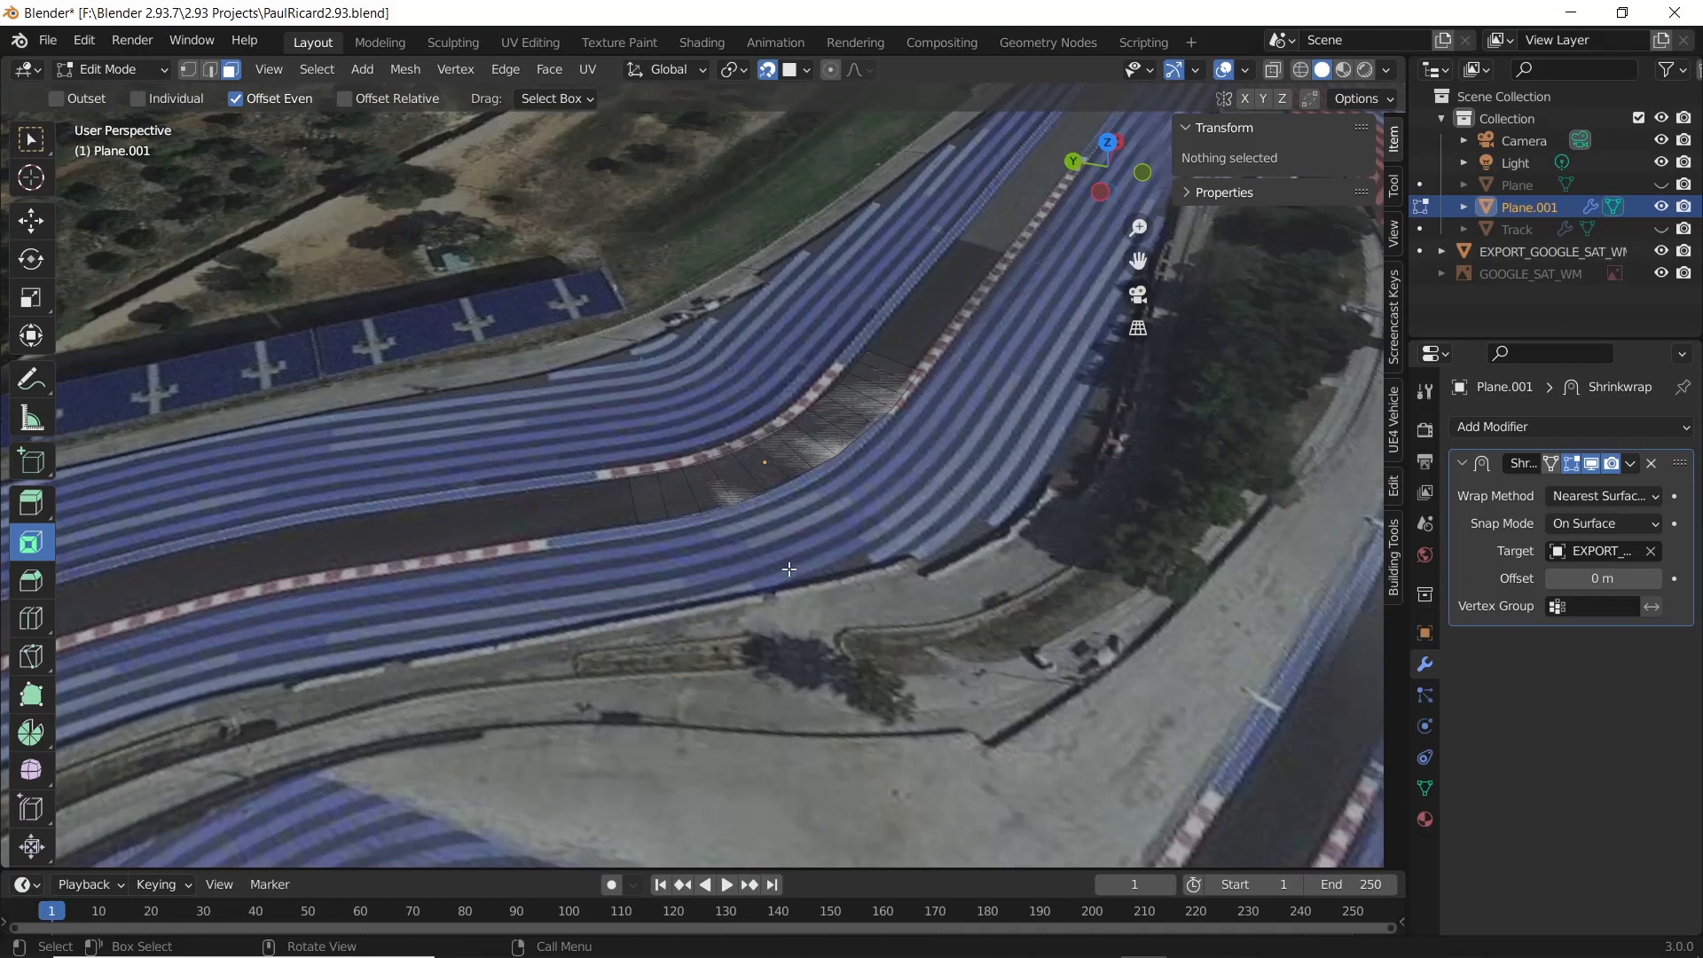
pyautogui.scroll(-2, 761, 573)
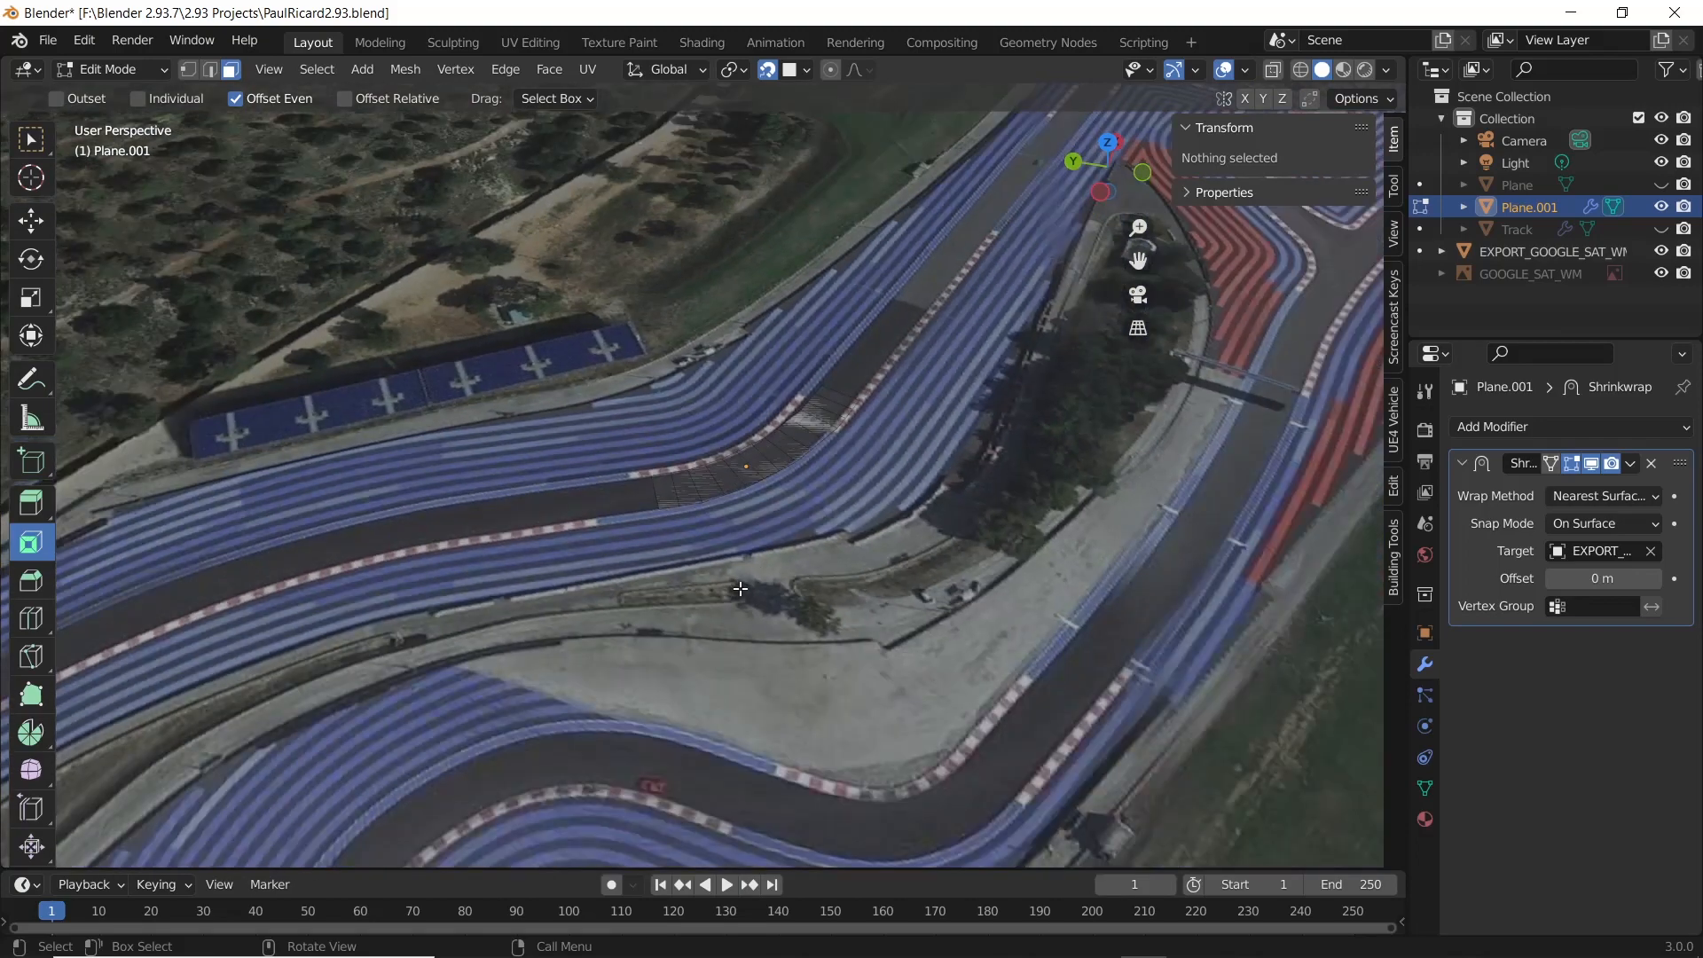
pyautogui.scroll(4, 745, 591)
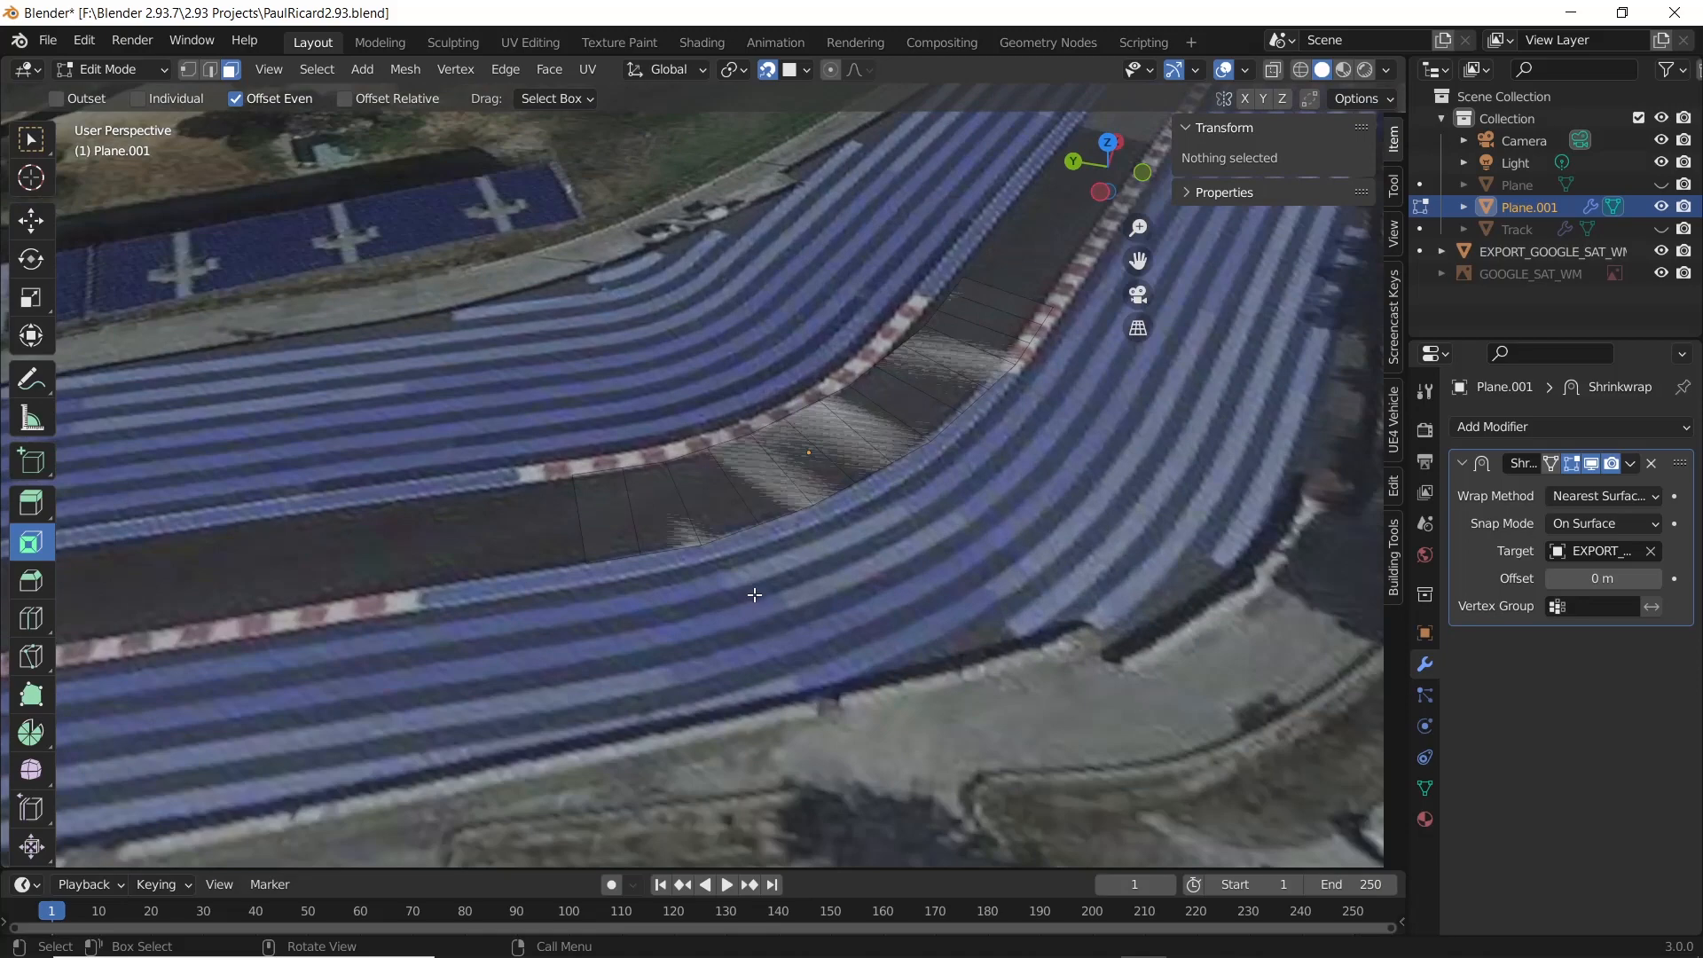
pyautogui.scroll(1, 857, 512)
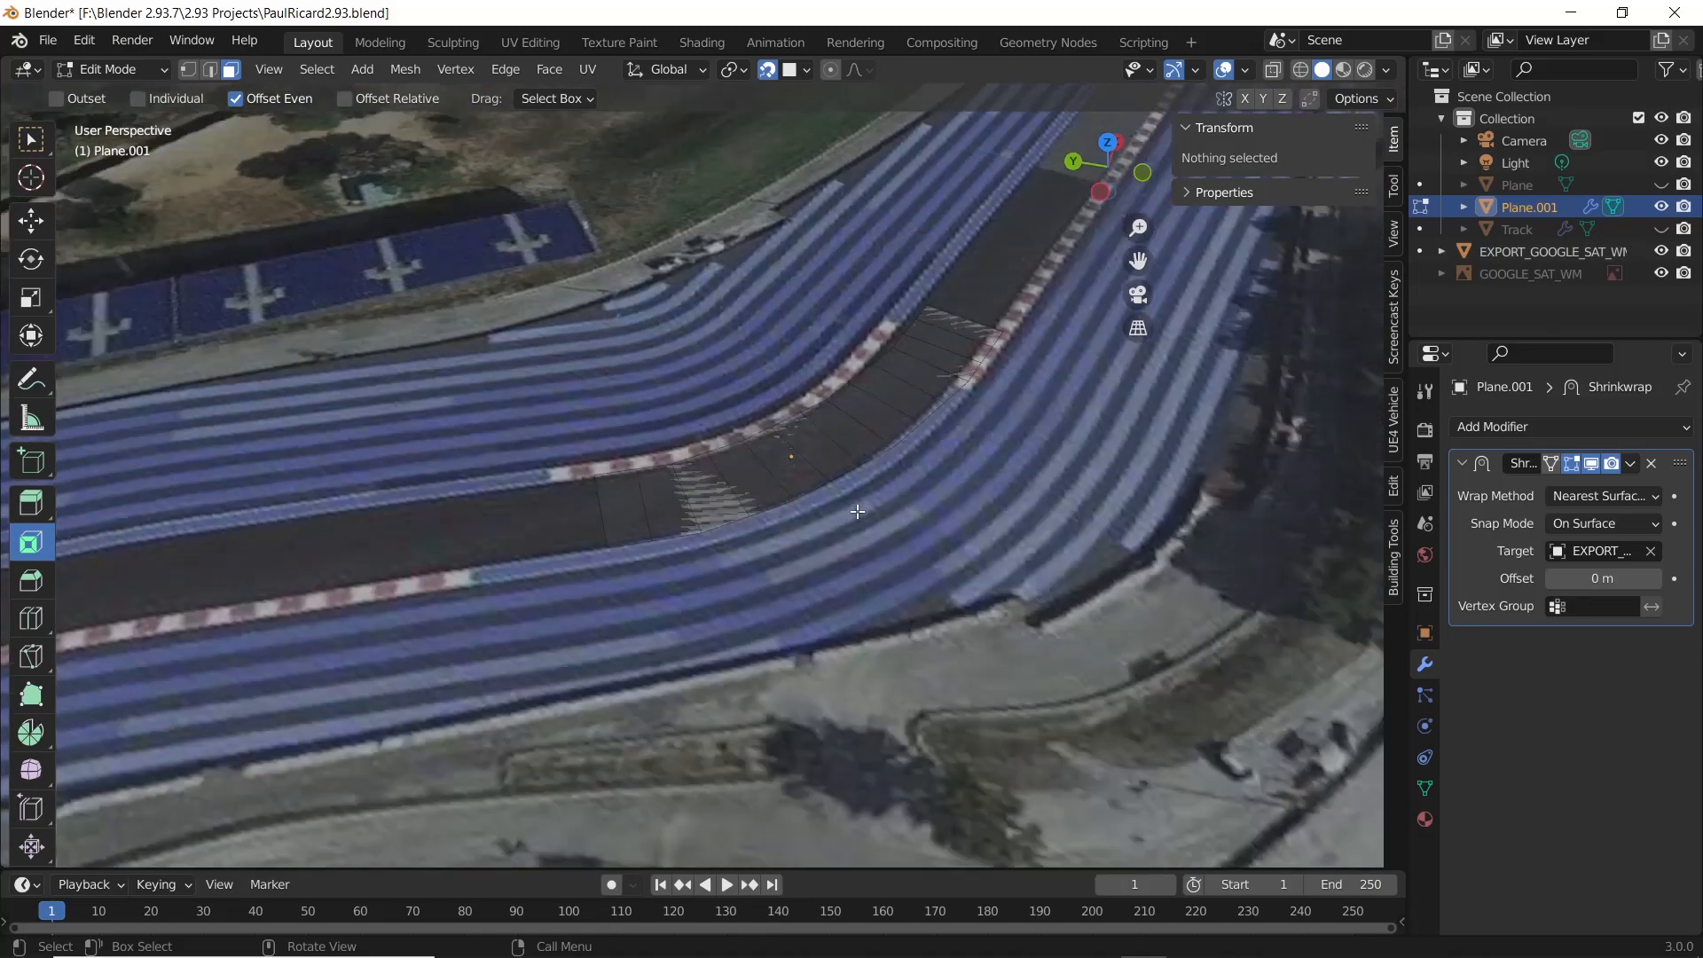
pyautogui.scroll(-4, 857, 512)
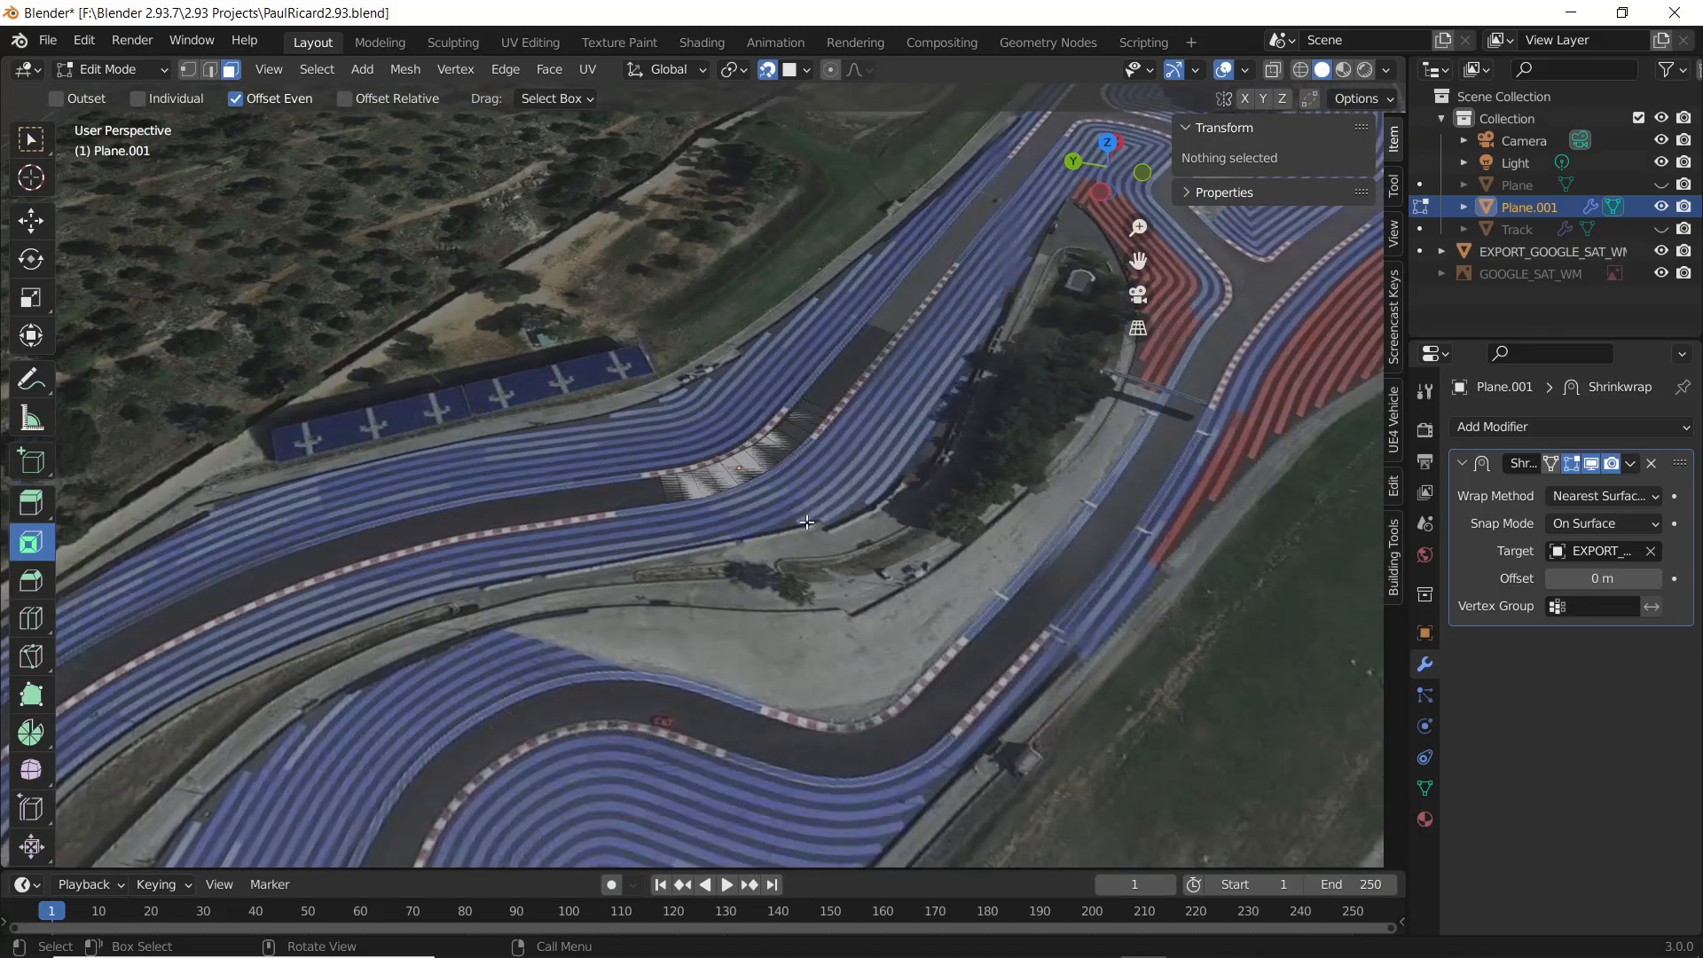
pyautogui.scroll(2, 806, 523)
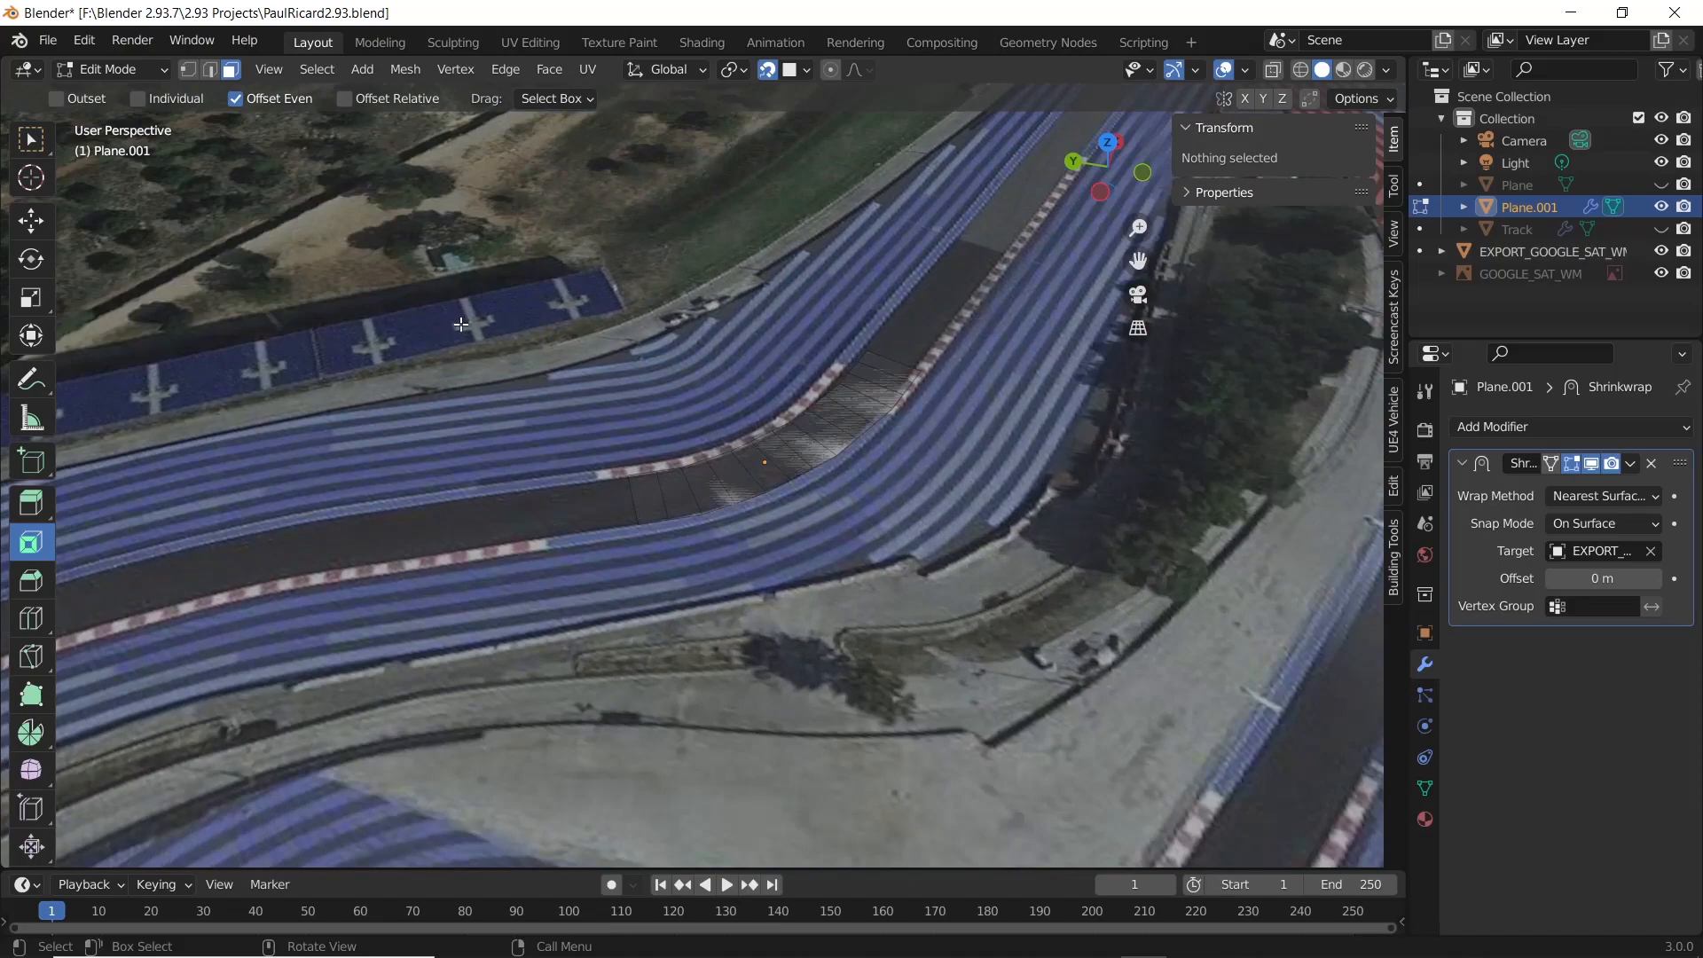